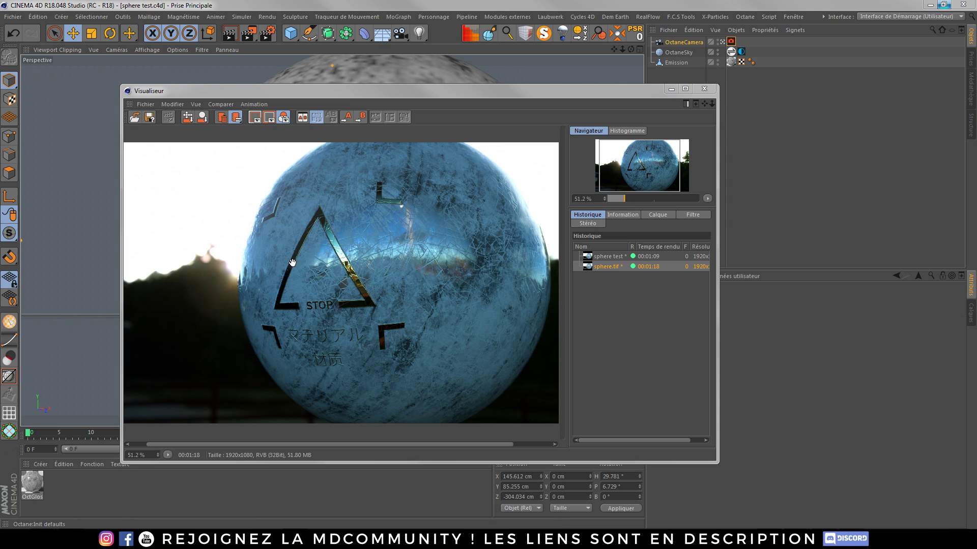
Enlarge the render viewer, examine the finished blue sphere render up close at 64 %, and close the viewer
left_click(685, 90)
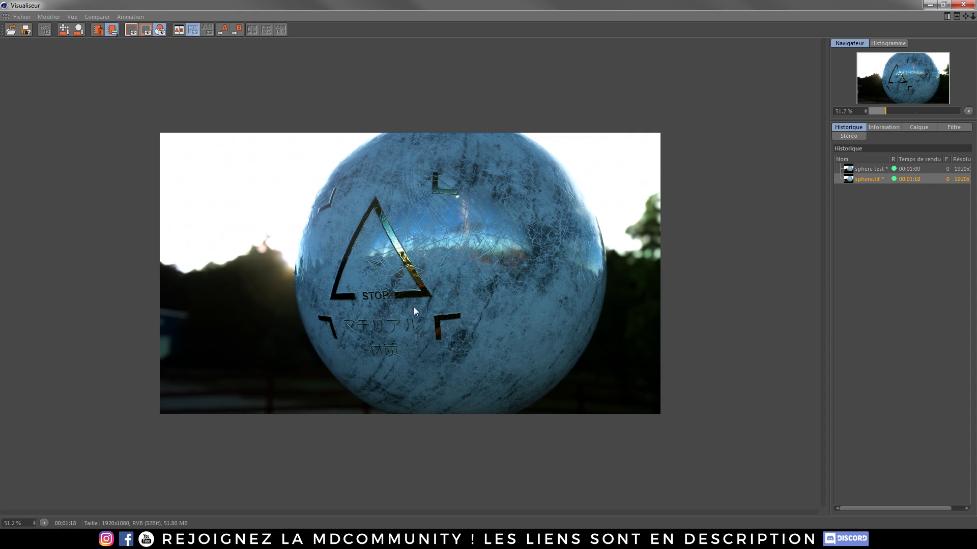
scroll(378, 290, "up", 2)
scroll(379, 291, "down", 1)
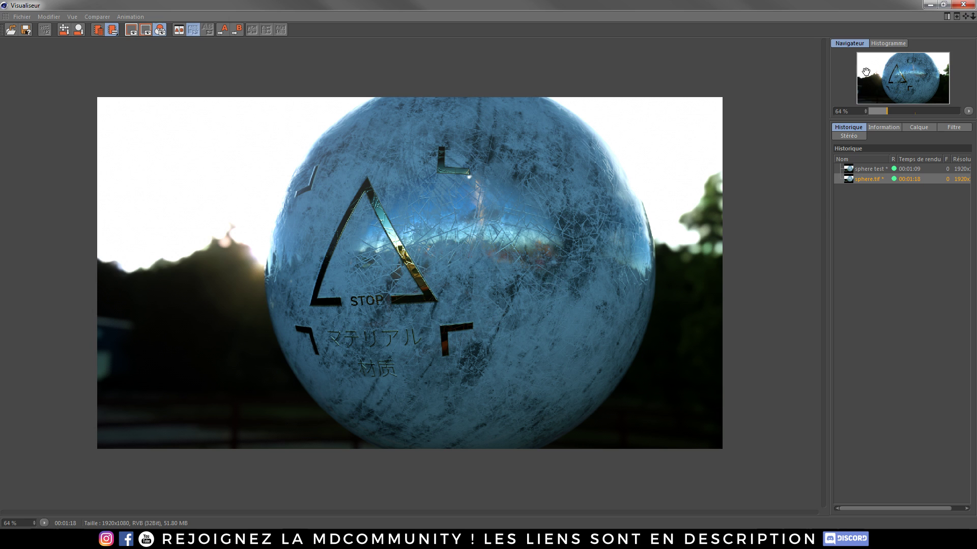
left_click(963, 5)
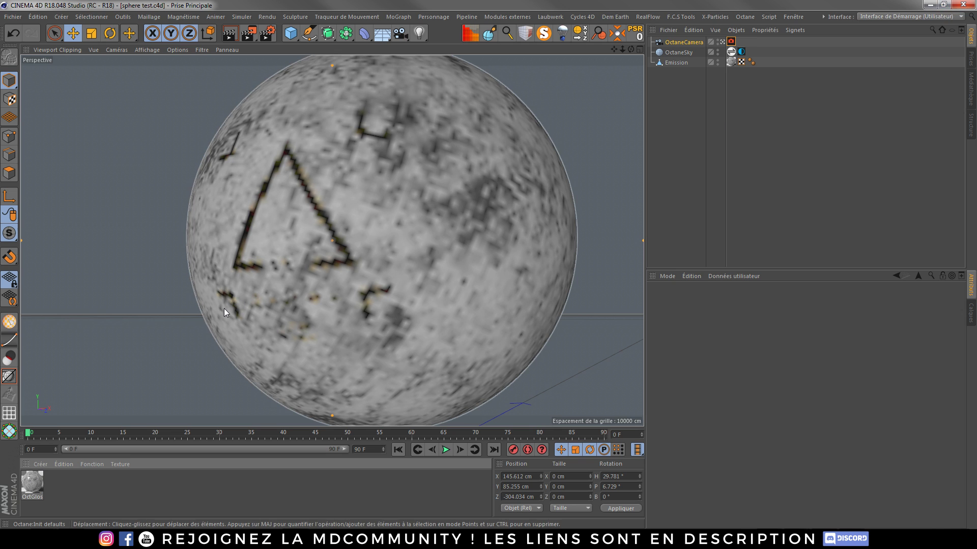
Switch to the web browser and look through the uploaded videos on the Learn Squared YouTube channel
left_click(97, 540)
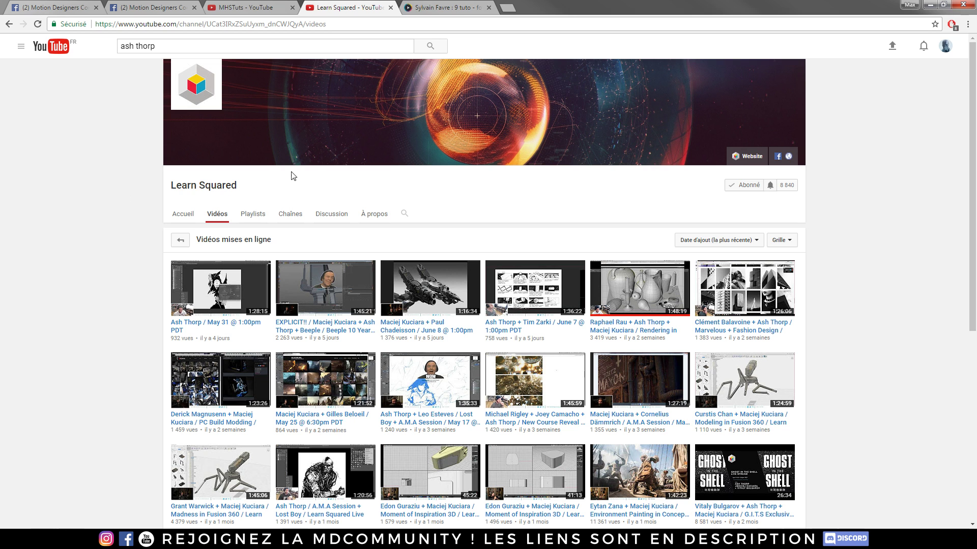
left_click(735, 187)
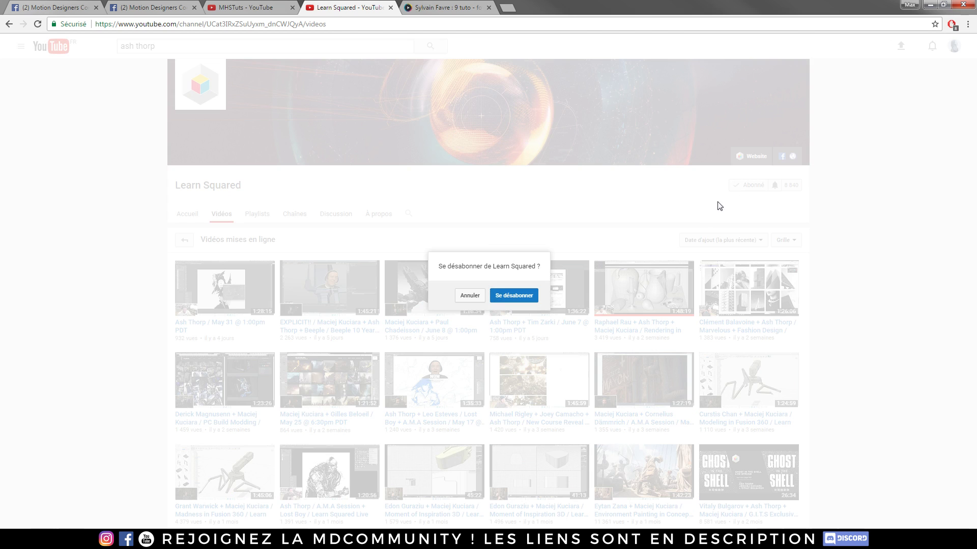
left_click(470, 296)
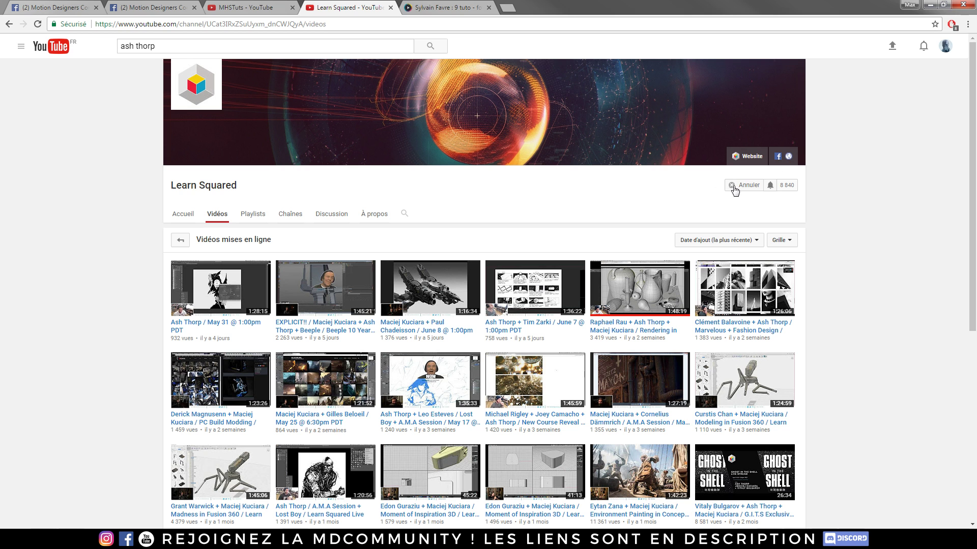
scroll(509, 305, "down", 4)
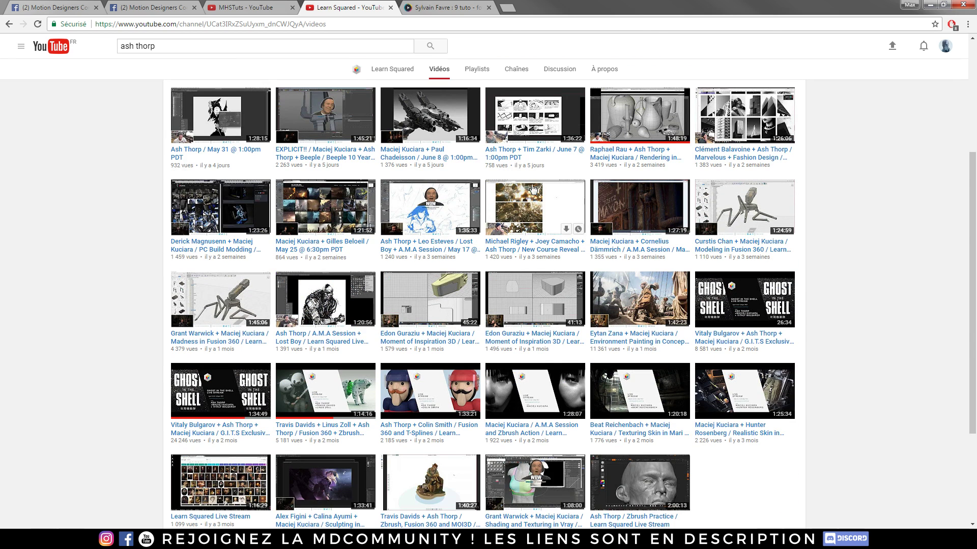
scroll(483, 402, "down", 3)
left_click(484, 413)
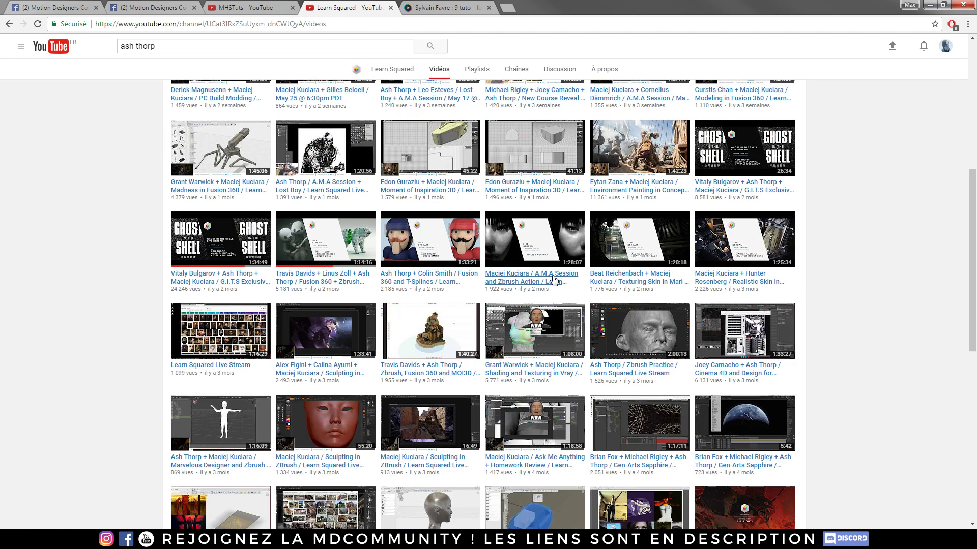
scroll(564, 376, "down", 3)
scroll(564, 376, "down", 1)
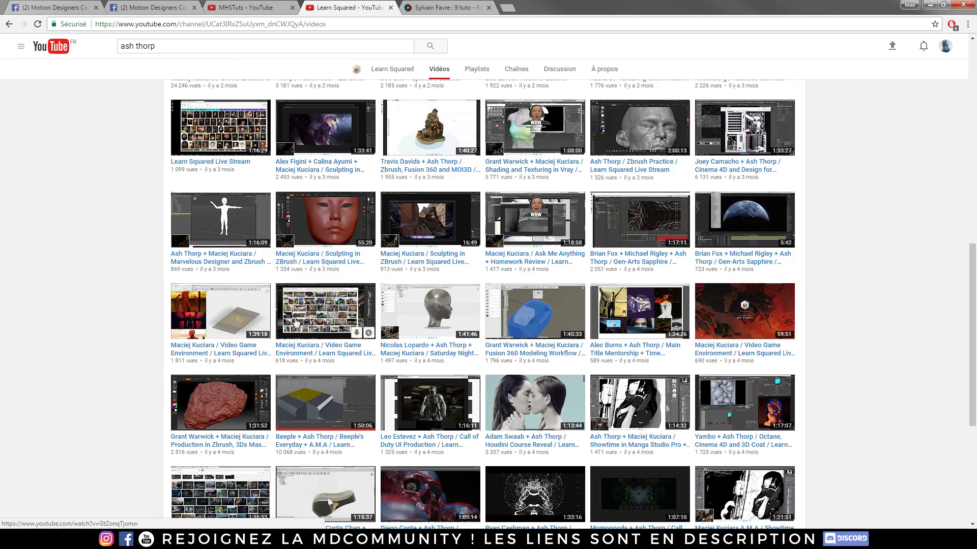
scroll(320, 326, "up", 10)
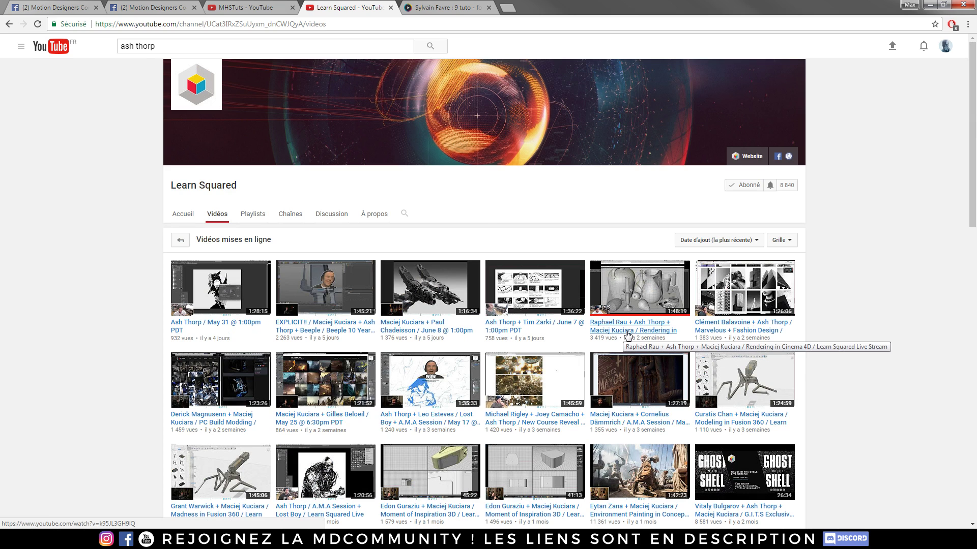
Search YouTube for "eyedesign"
left_click_drag(167, 51, 119, 49)
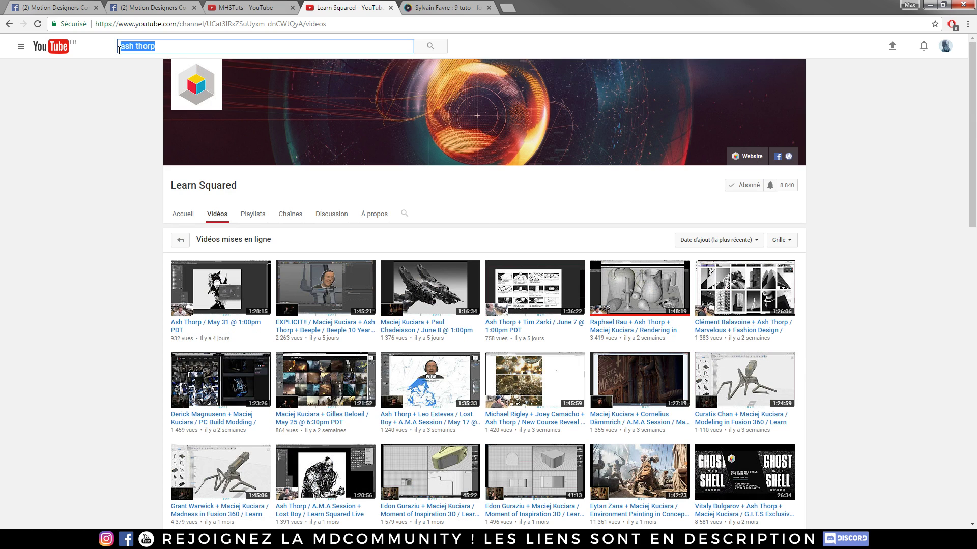
type("eyedesign")
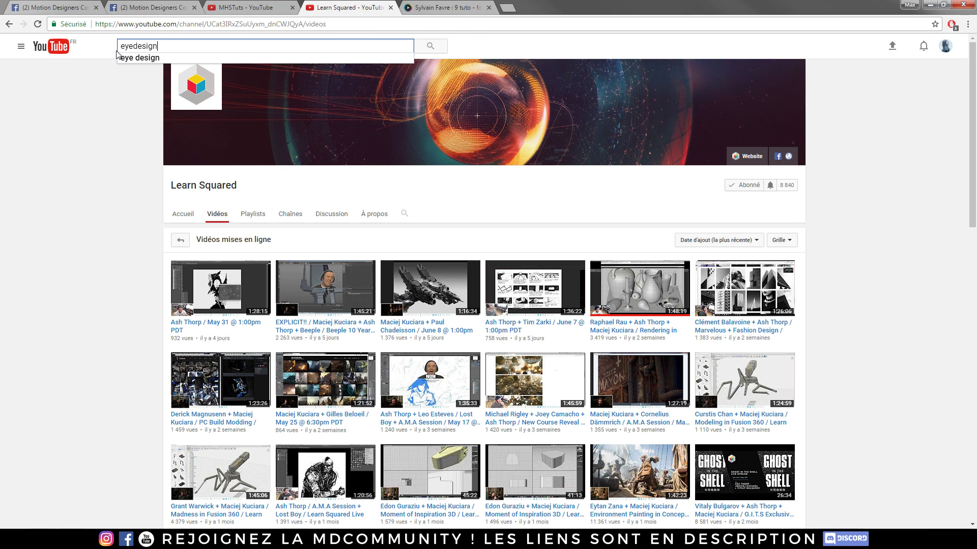
key("Return")
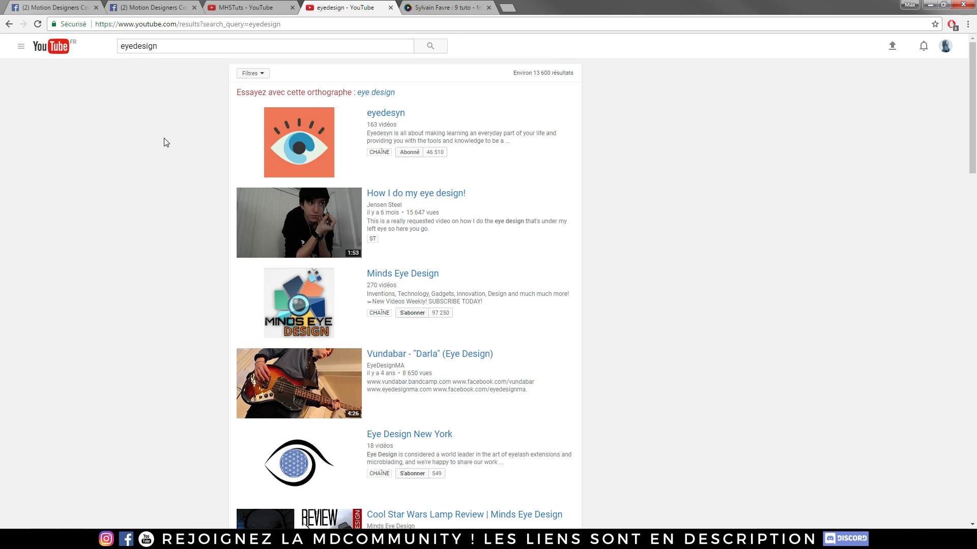
Switch to Cinema 4D, open the Octane Live Viewer and start a live render of the sphere
key("alt+Tab")
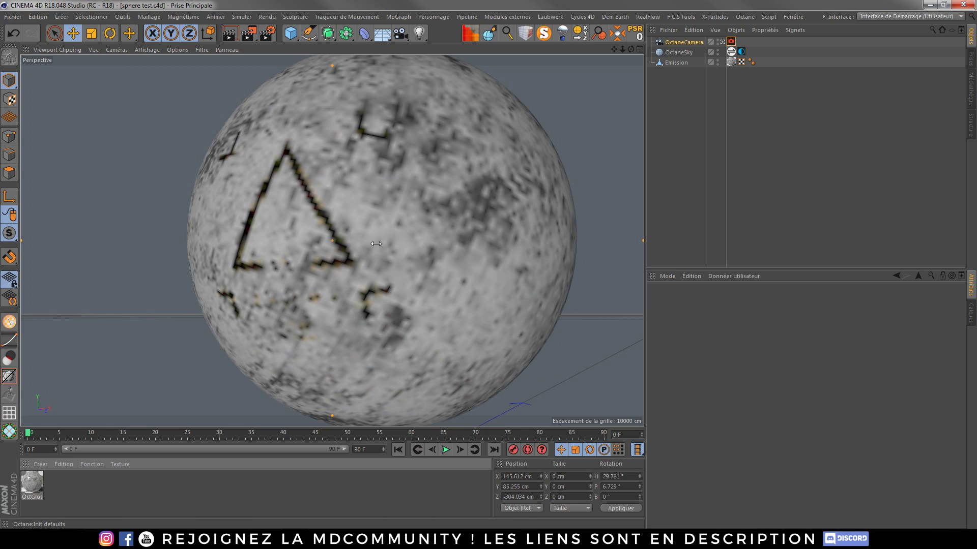
left_click(745, 17)
left_click(749, 44)
left_click(213, 202)
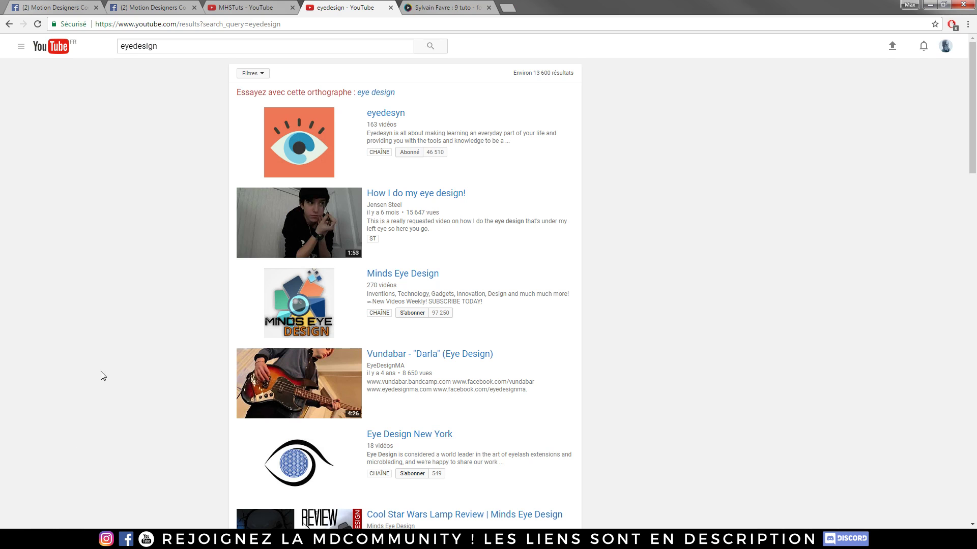
Switch to the web browser and look through the posts of the Motion Designers Community Facebook group
left_click(60, 8)
scroll(509, 123, "up", 1)
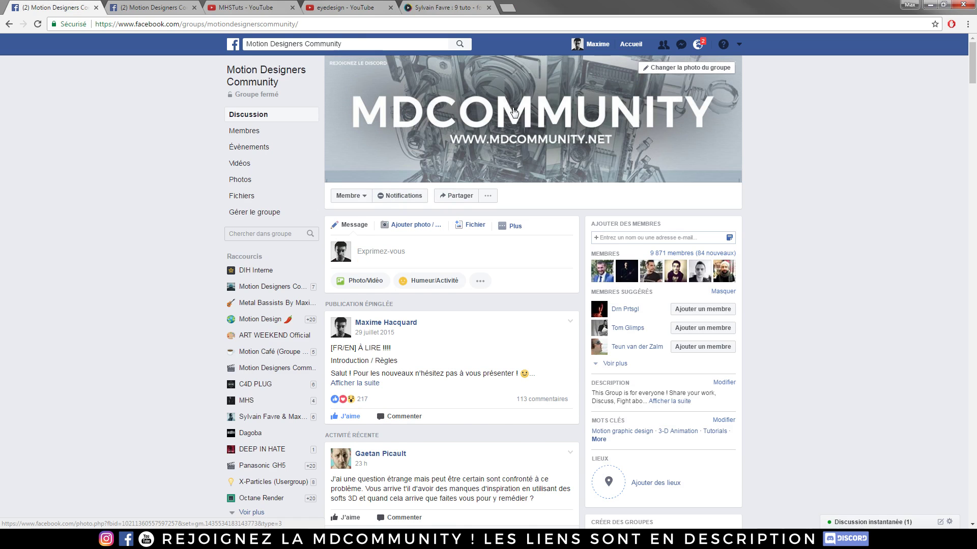
left_click_drag(347, 44, 169, 68)
left_click(133, 126)
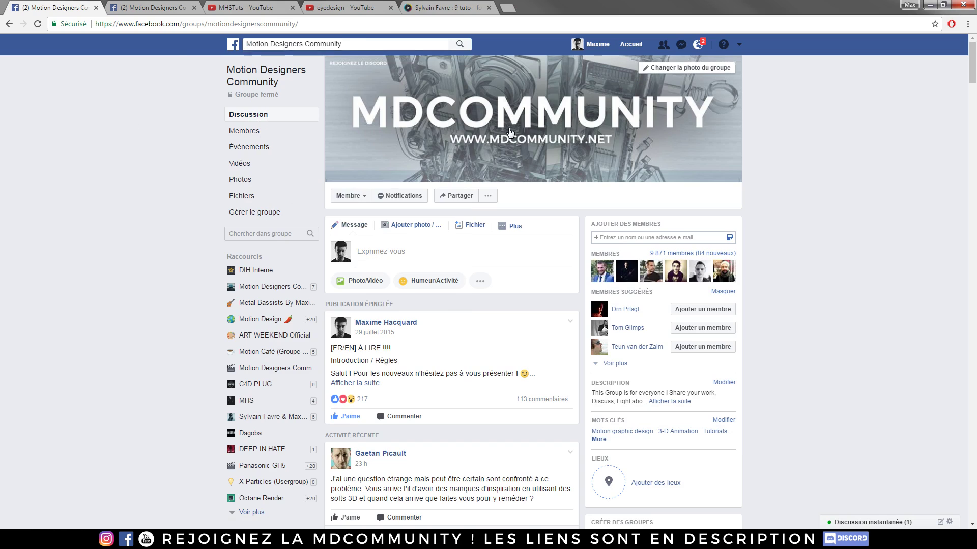
scroll(488, 179, "down", 20)
scroll(487, 179, "down", 20)
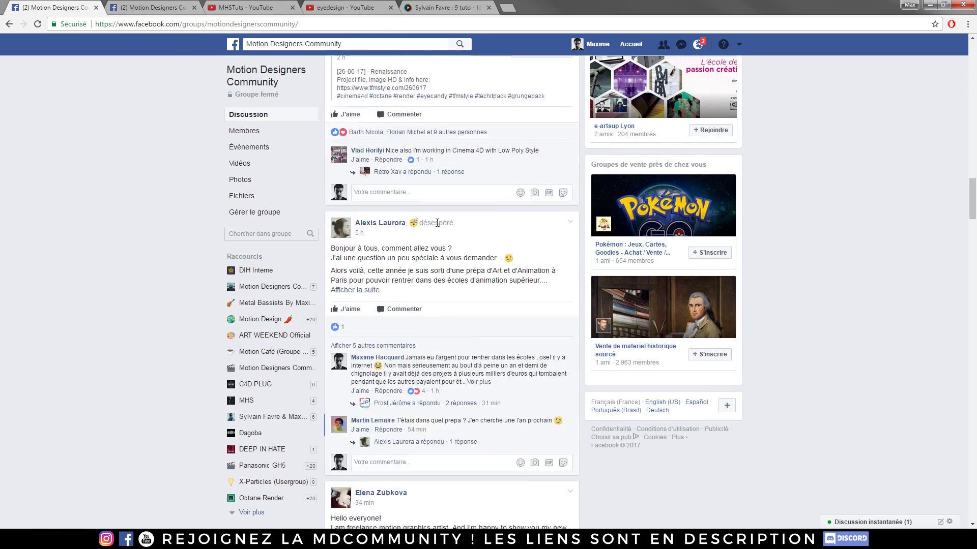
scroll(441, 215, "down", 20)
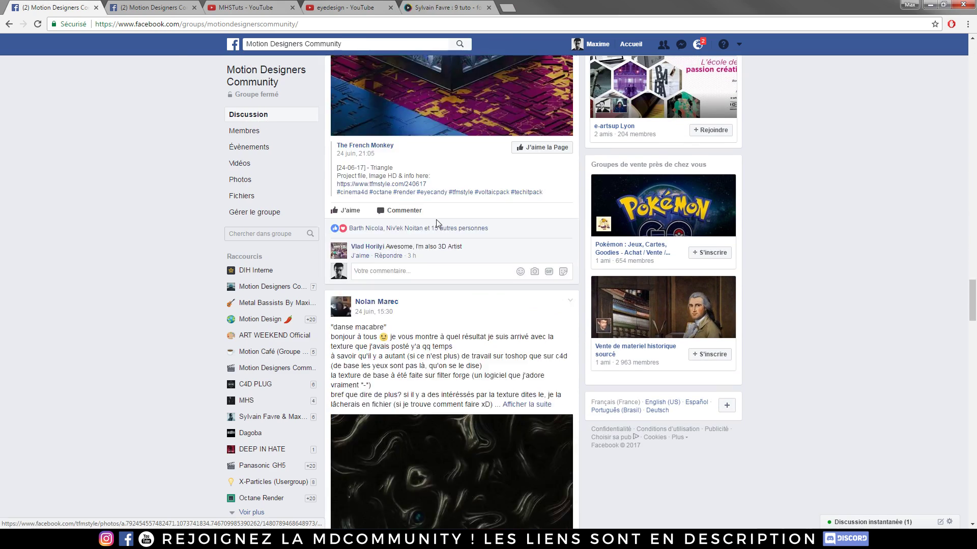
scroll(469, 243, "down", 4)
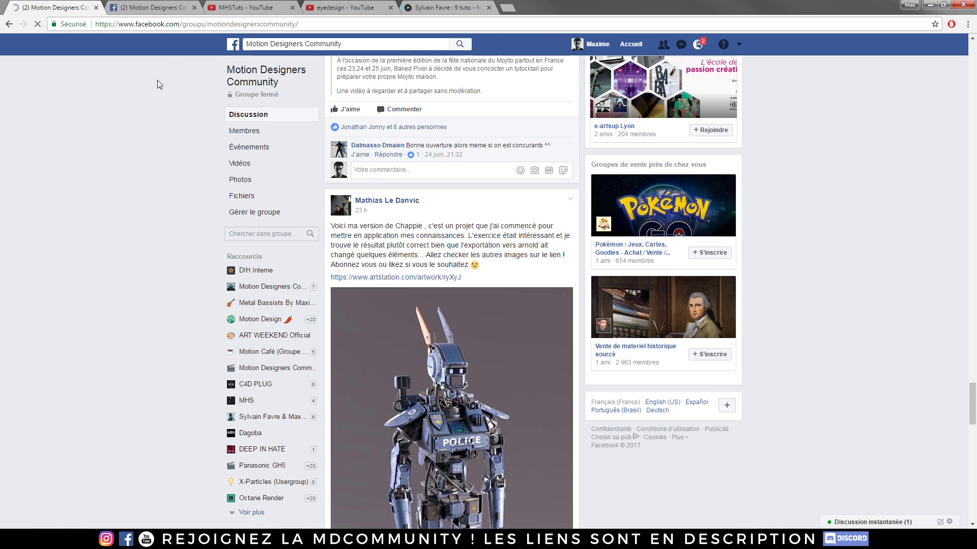
Look through the photos and publications on the Motion Designers Community Facebook page
left_click(145, 7)
scroll(544, 167, "down", 9)
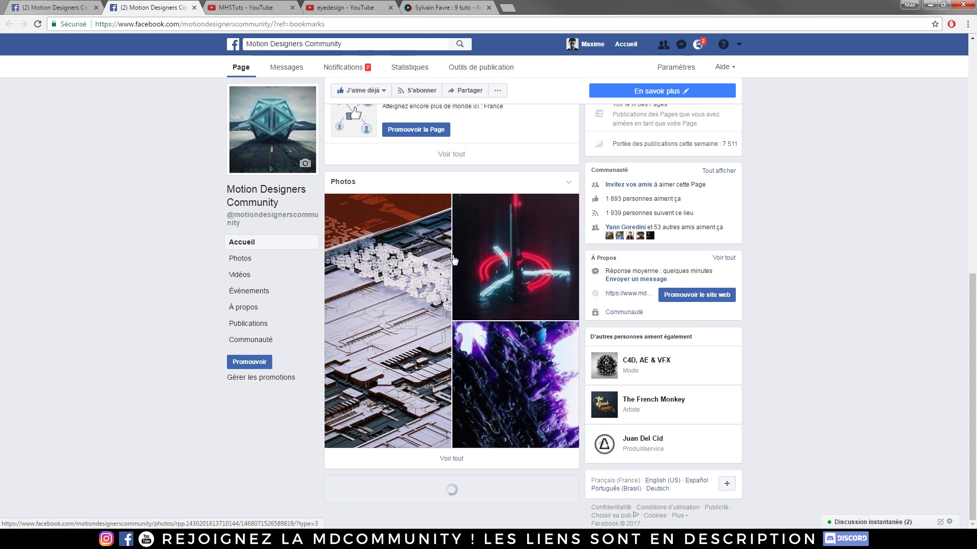
scroll(455, 305, "down", 1)
scroll(458, 377, "down", 15)
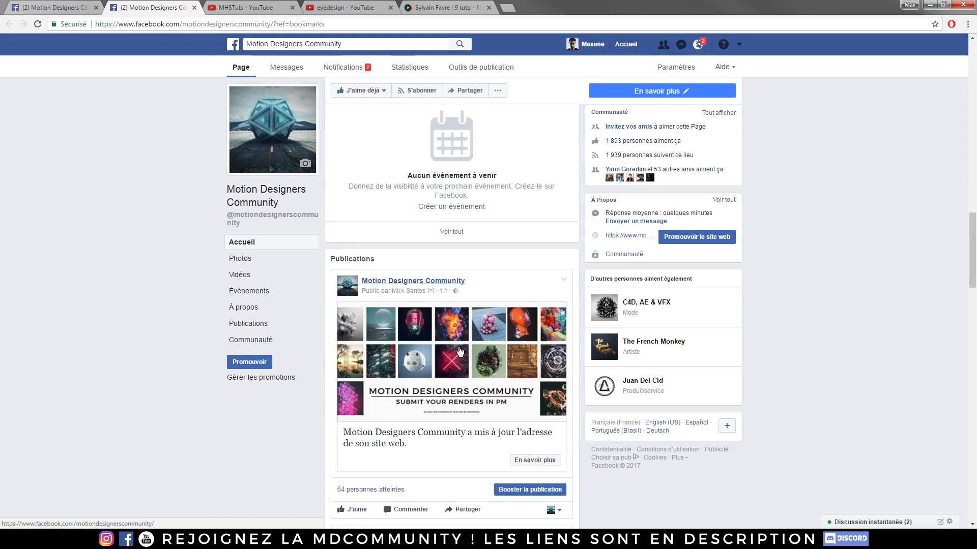
scroll(478, 321, "up", 4)
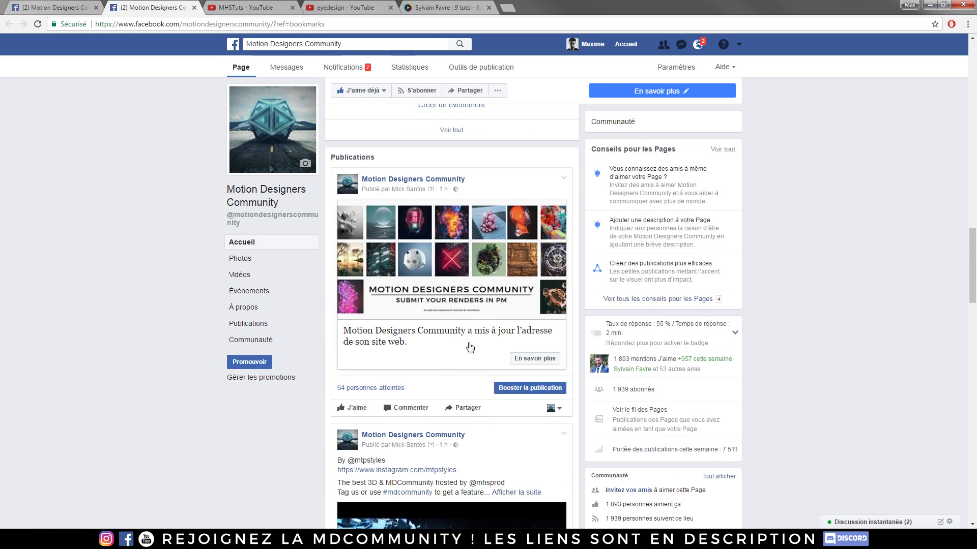
scroll(420, 431, "down", 6)
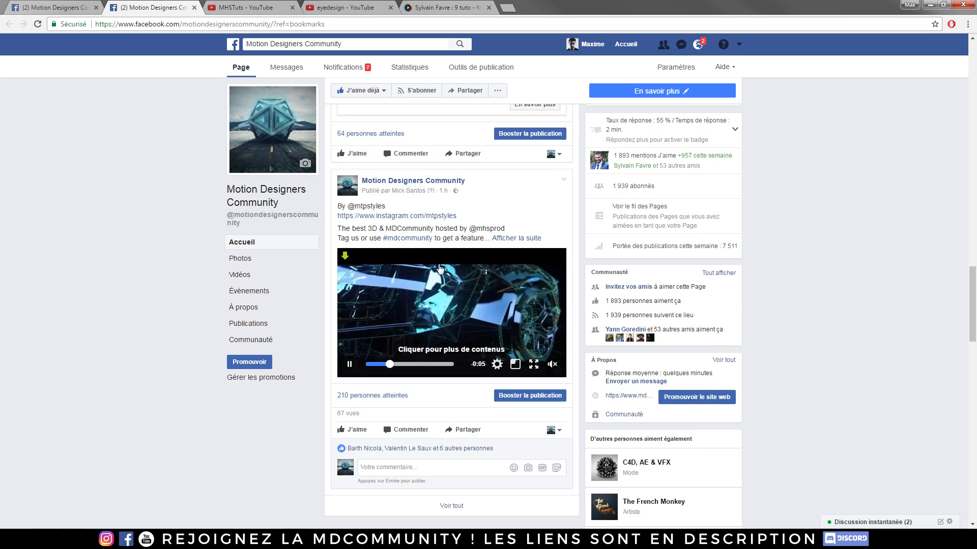
scroll(436, 351, "up", 3)
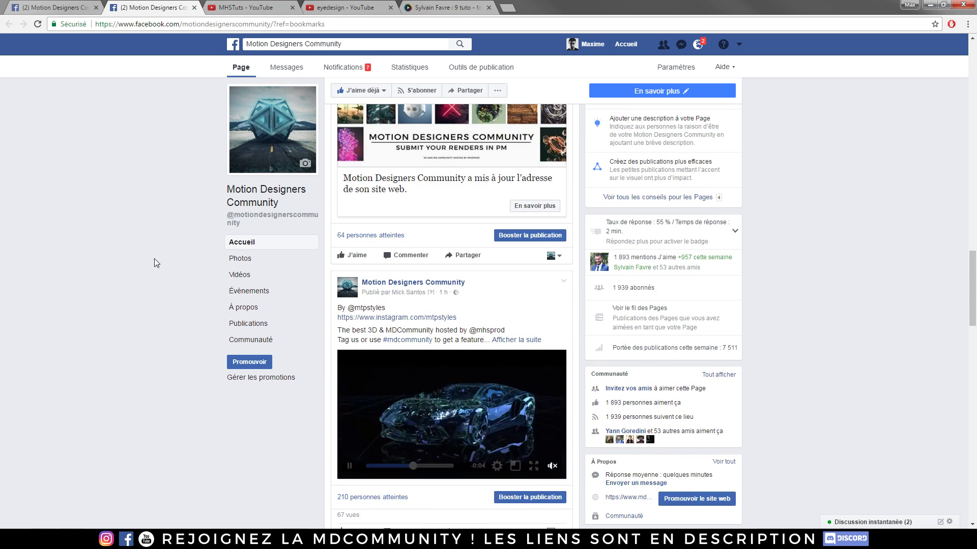
Open the Motion Designers Community YouTube channel from the MHSTuts channel and browse its videos, advancing through the Short Films row
left_click(250, 6)
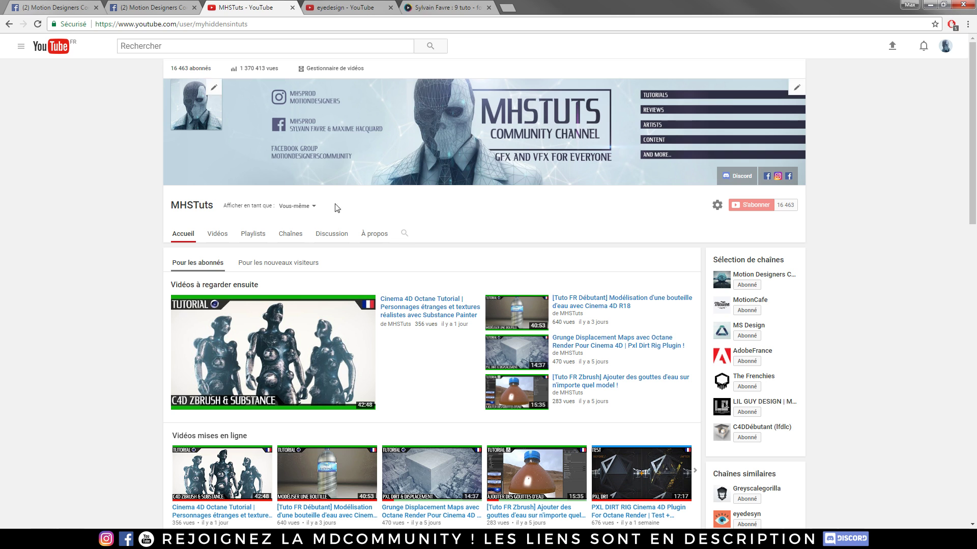
left_click(769, 276)
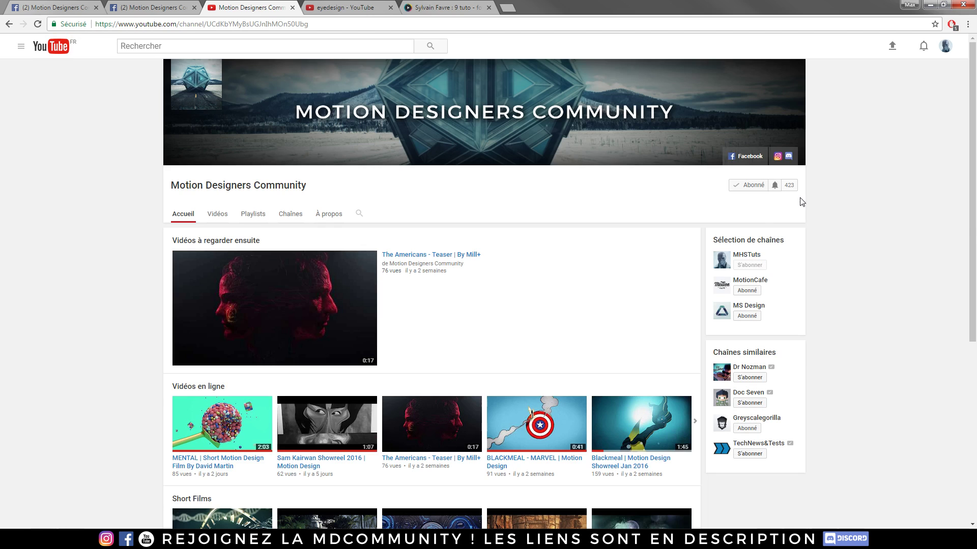
scroll(796, 196, "down", 3)
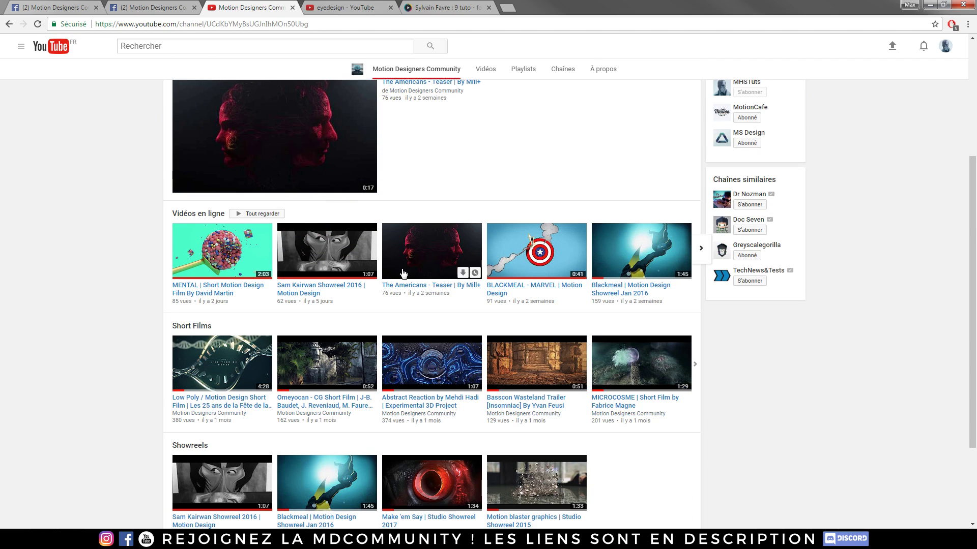
scroll(458, 255, "down", 2)
left_click(703, 270)
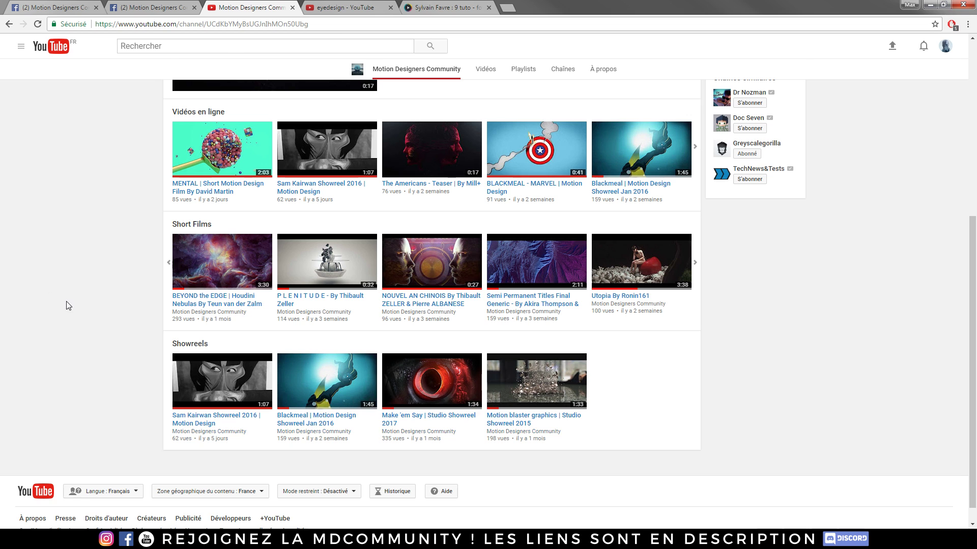
scroll(65, 302, "up", 5)
Return to the Motion Designers Community Facebook page and review its posts and cover image
left_click(155, 10)
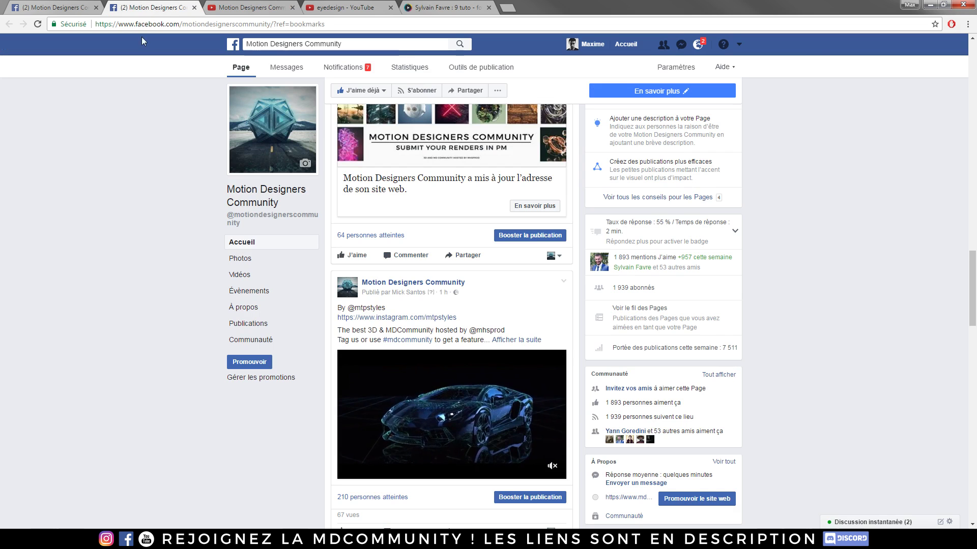
scroll(143, 219, "down", 5)
scroll(135, 245, "up", 17)
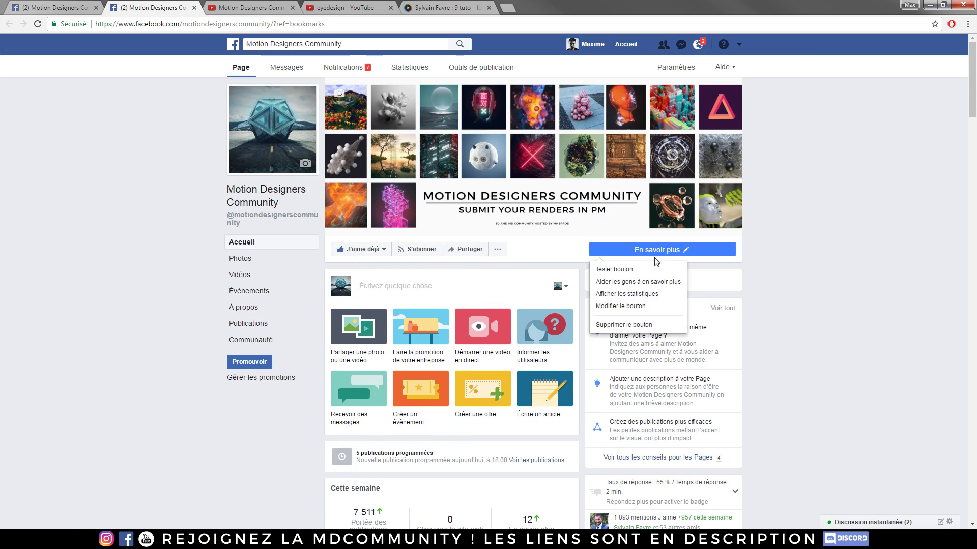
left_click(264, 11)
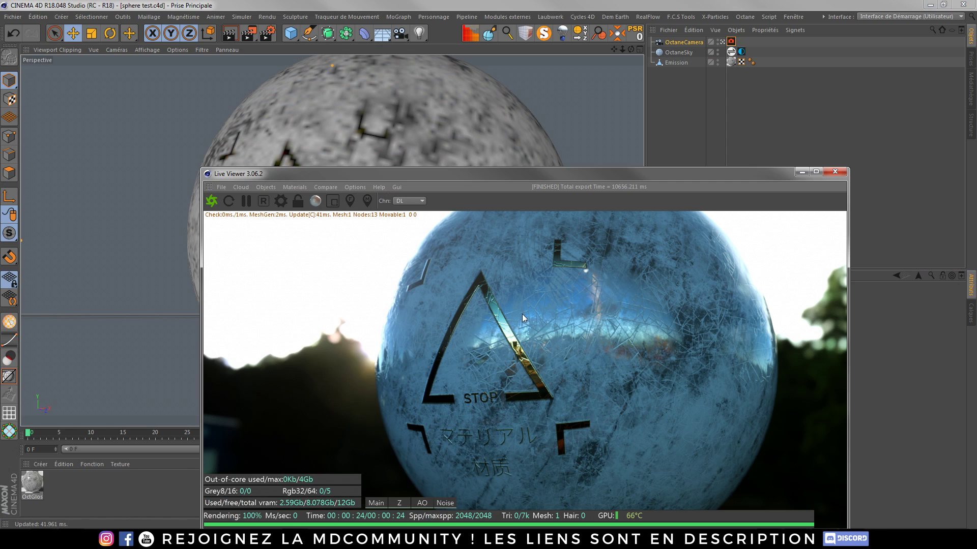
In Cinema 4D, move the Octane Live Viewer window into full view, examine the sphere render, and close it
left_click_drag(511, 177, 445, 73)
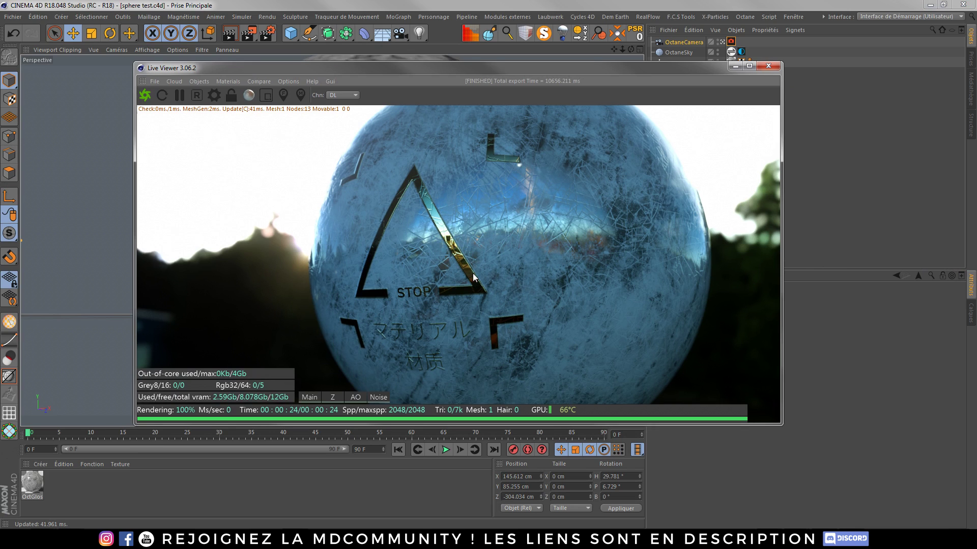
left_click(766, 66)
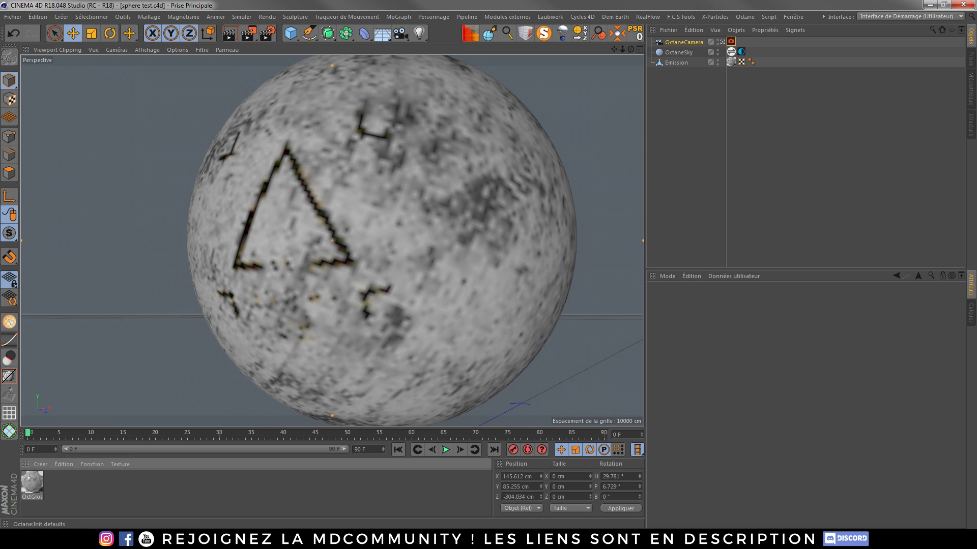
Switch to Substance Painter and start a new project with the PBR - Metallic Roughness HQ template and OpenGL normal map format
left_click(511, 276)
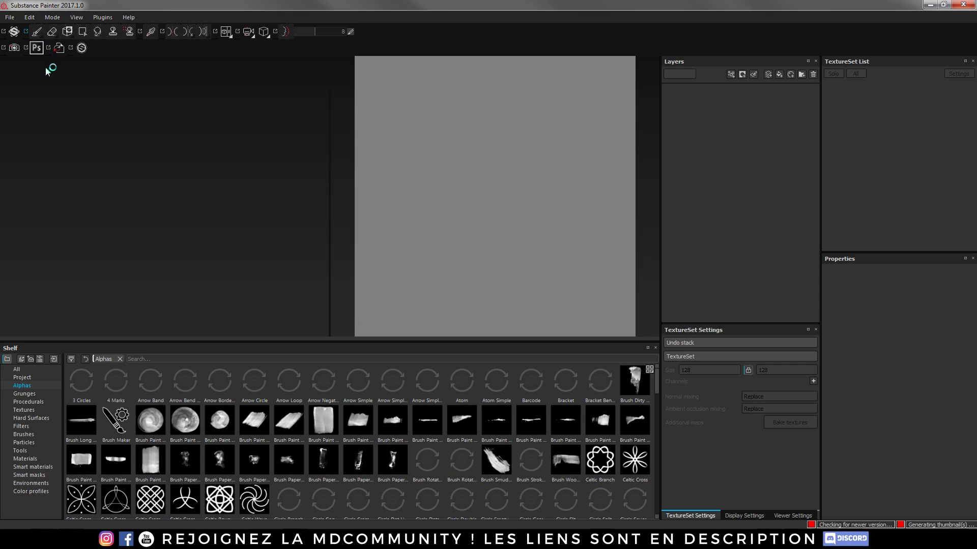
left_click(12, 18)
left_click(23, 30)
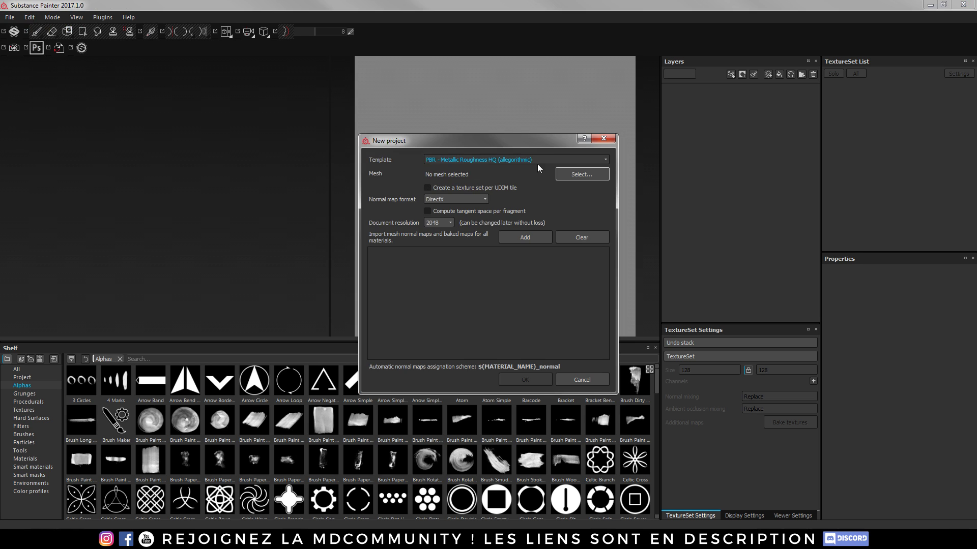
left_click(572, 160)
left_click(512, 204)
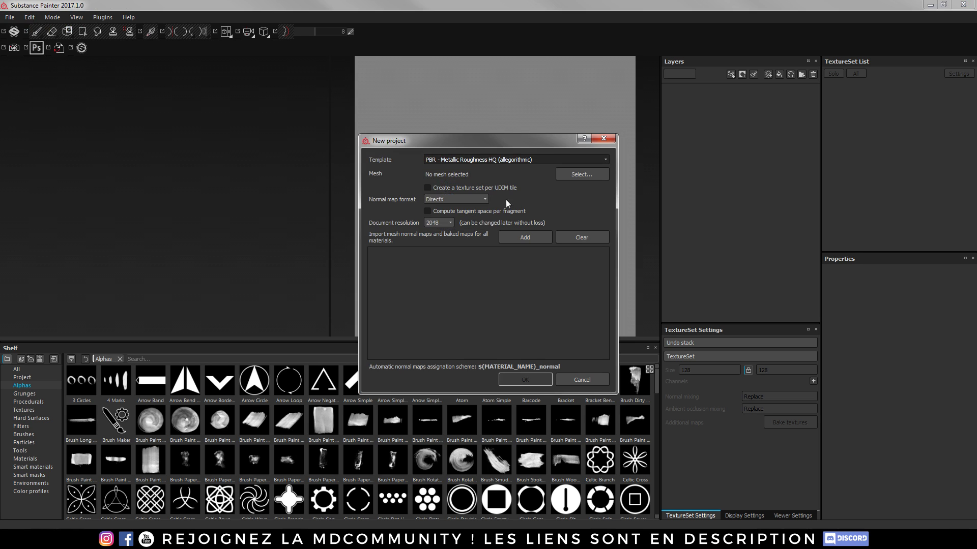
left_click(428, 188)
left_click(446, 200)
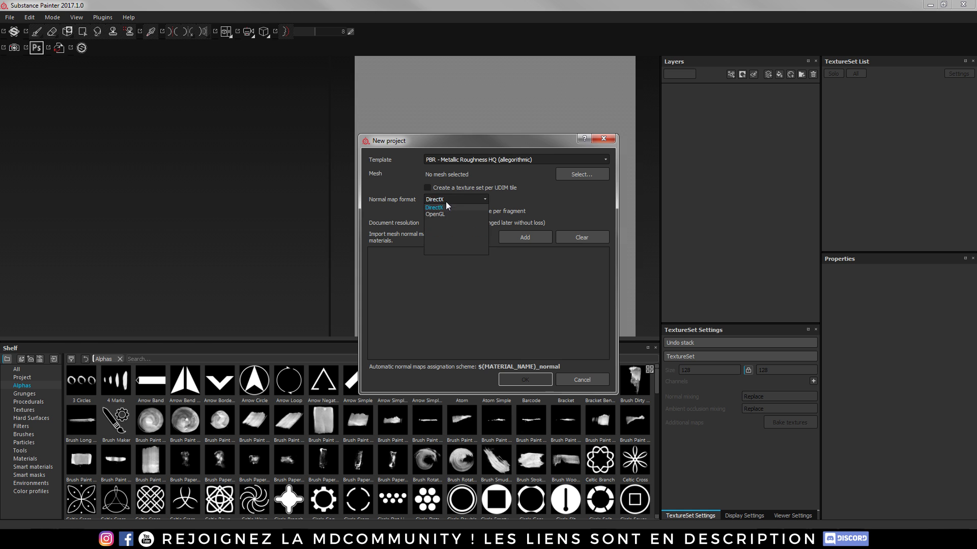
left_click(441, 212)
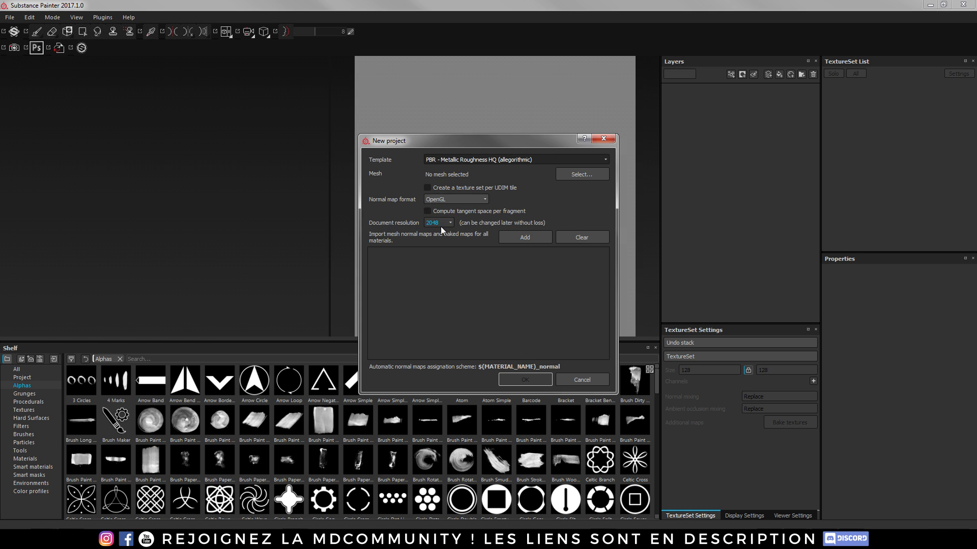
Select Sphere.fbx from the 3D models folder as the mesh and create the project
left_click(579, 175)
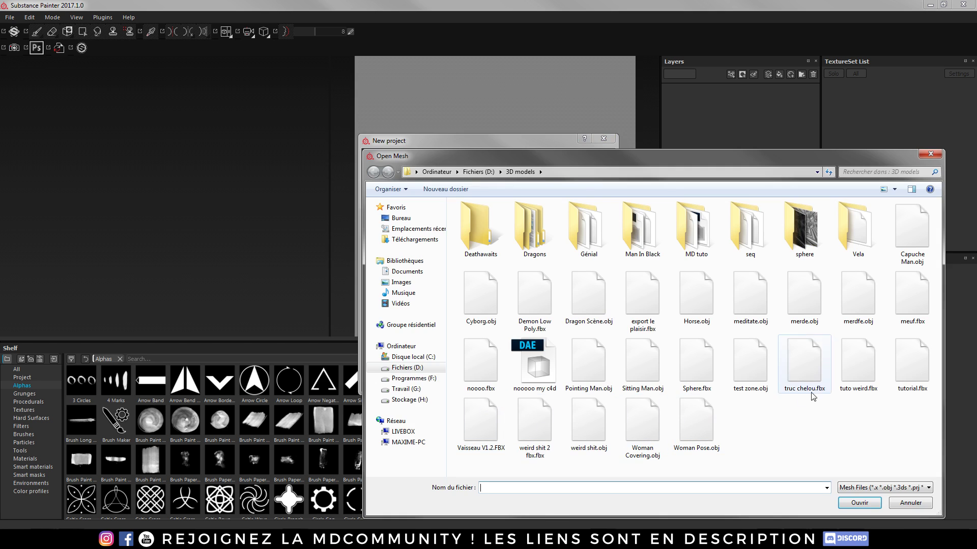
double_click(698, 367)
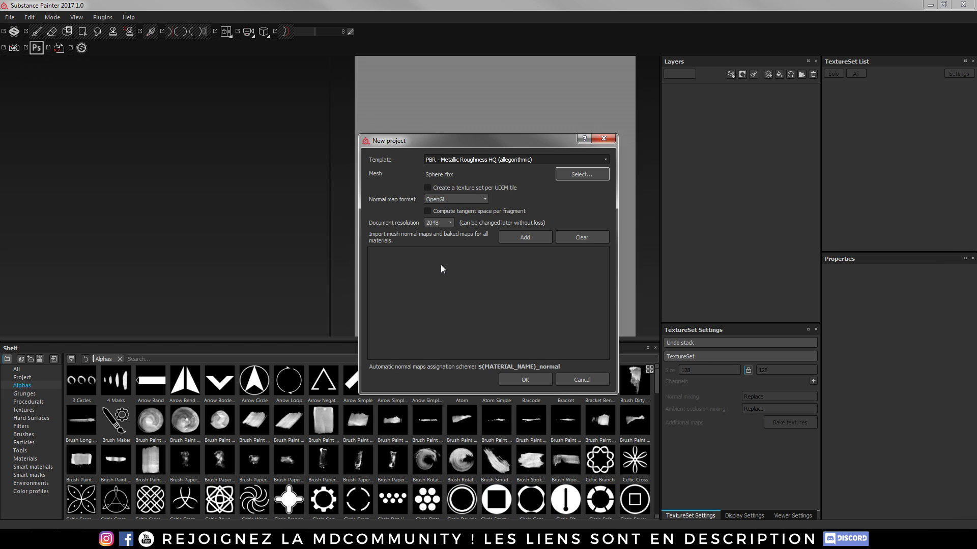
left_click(523, 382)
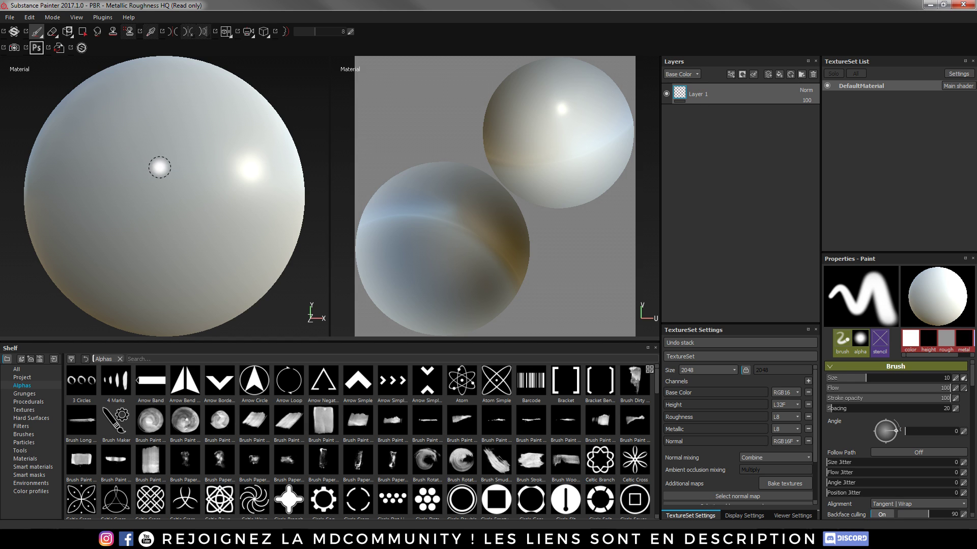
Delete Layer 1 and add the Steel Weapon Clean smart material to the layer stack
key("Delete")
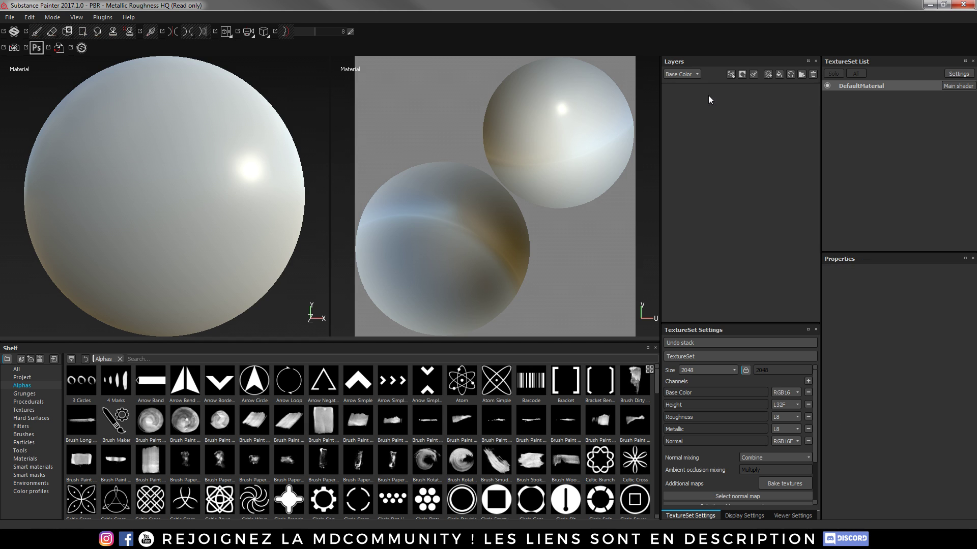
left_click(41, 467)
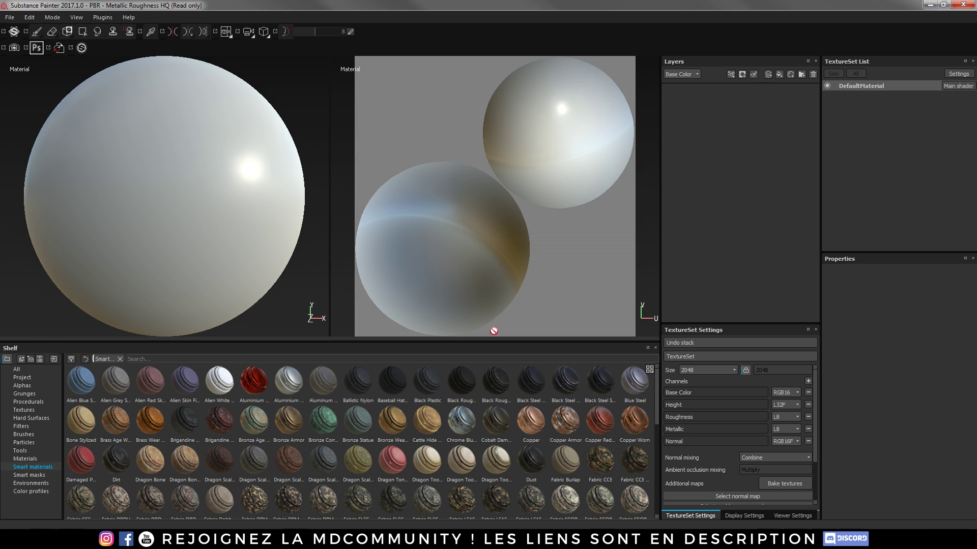
left_click_drag(653, 398, 653, 488)
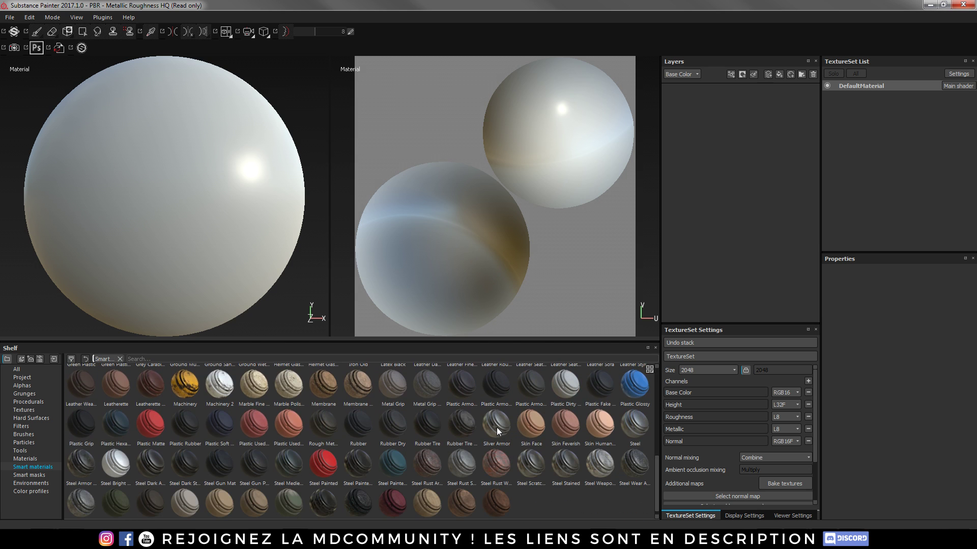
left_click(599, 467)
left_click_drag(599, 468, 738, 121)
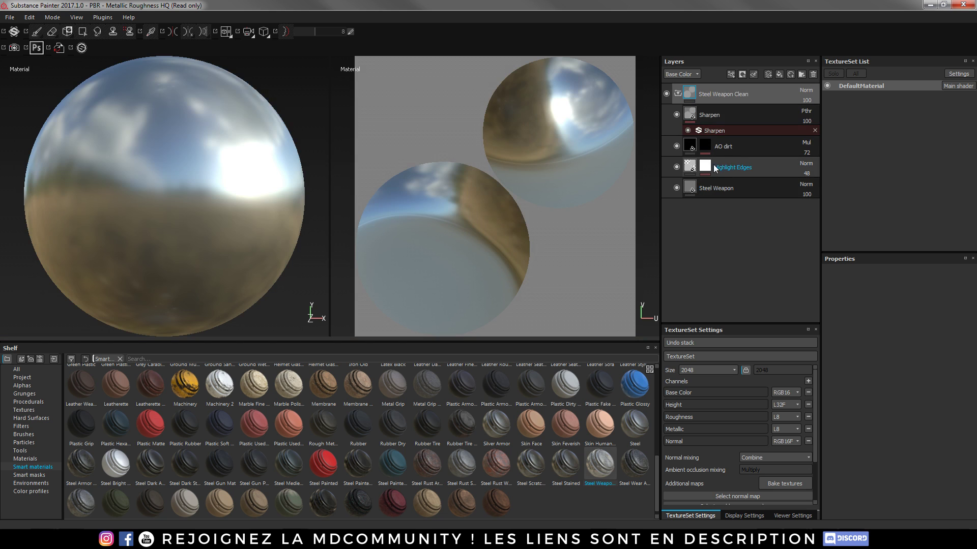
Select the Steel Weapon layer and bake all the additional maps for DefaultMaterial
left_click(720, 191)
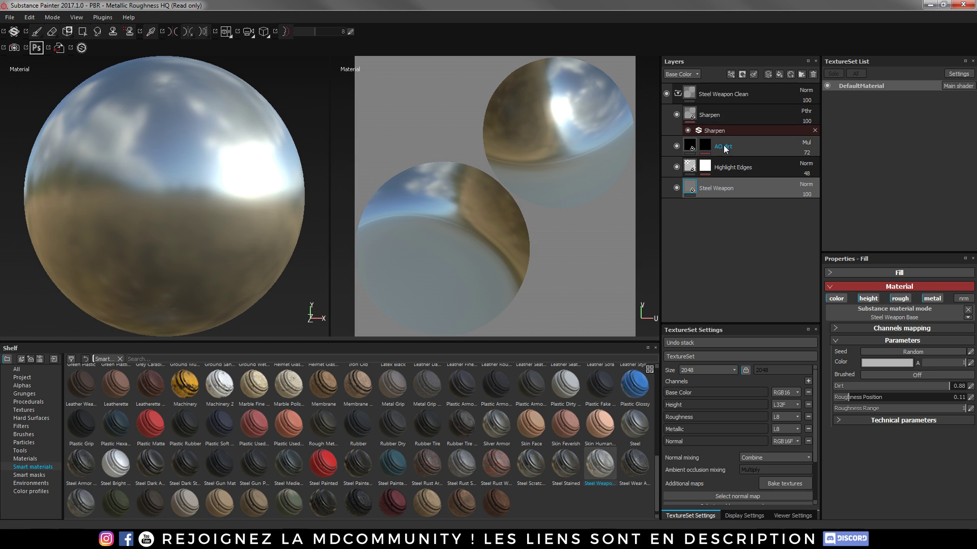
left_click_drag(706, 150, 200, 236)
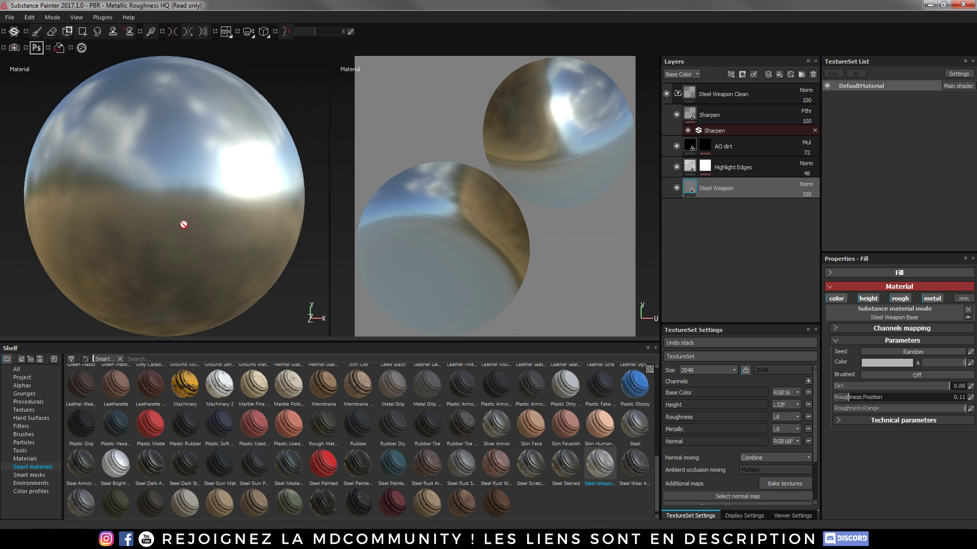
left_click_drag(414, 103, 803, 459)
left_click(782, 484)
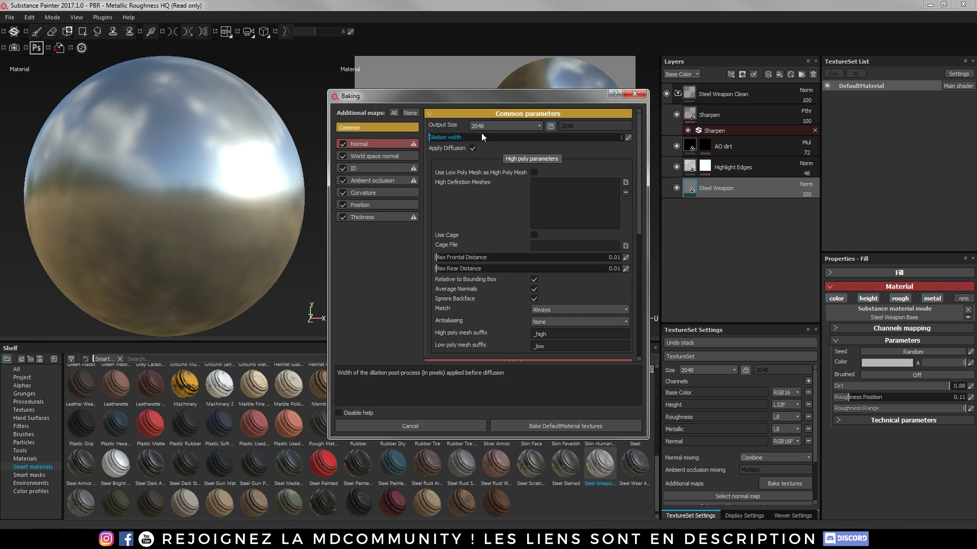
left_click(506, 126)
left_click(479, 174)
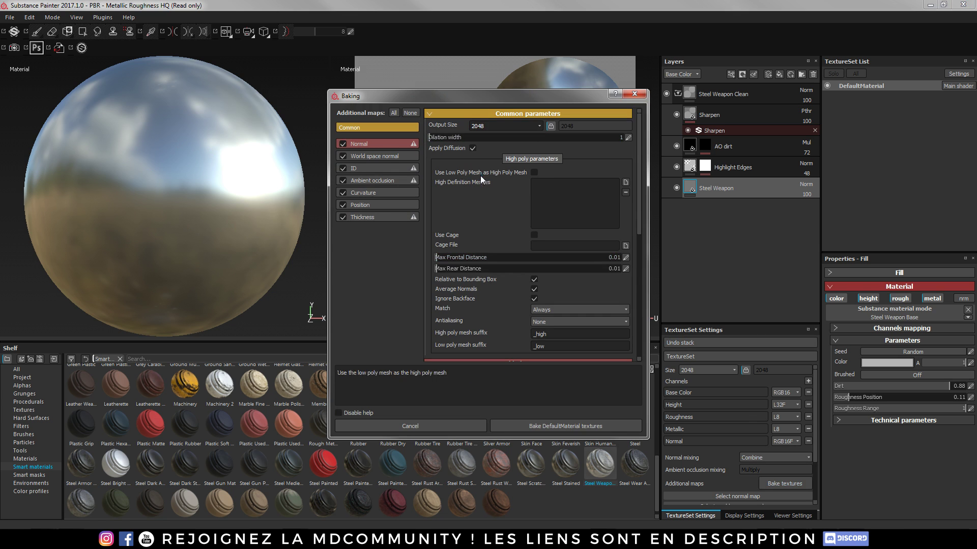
left_click(499, 127)
left_click(529, 402)
left_click(550, 423)
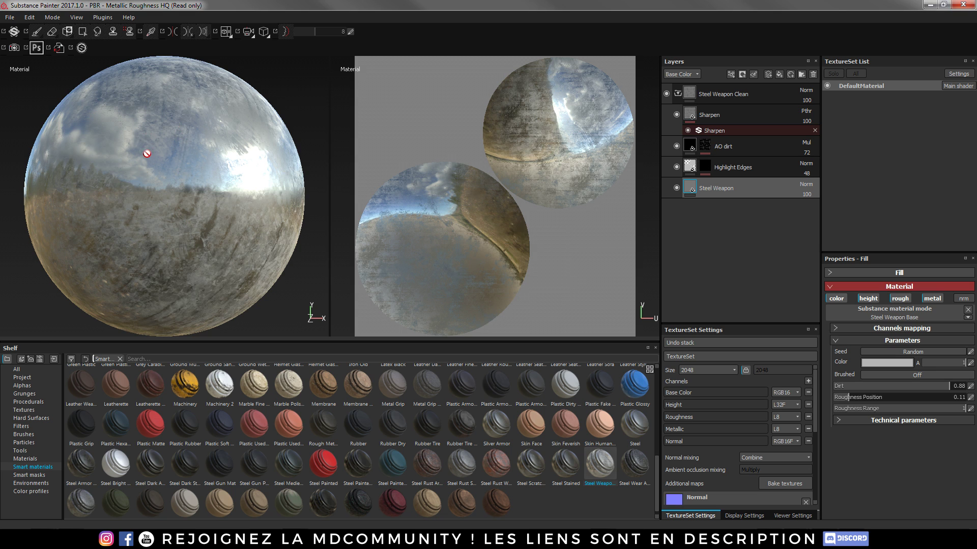
Collapse the Steel Weapon Clean group, search the materials for gold, and add the Gold material above the group
left_click(677, 94)
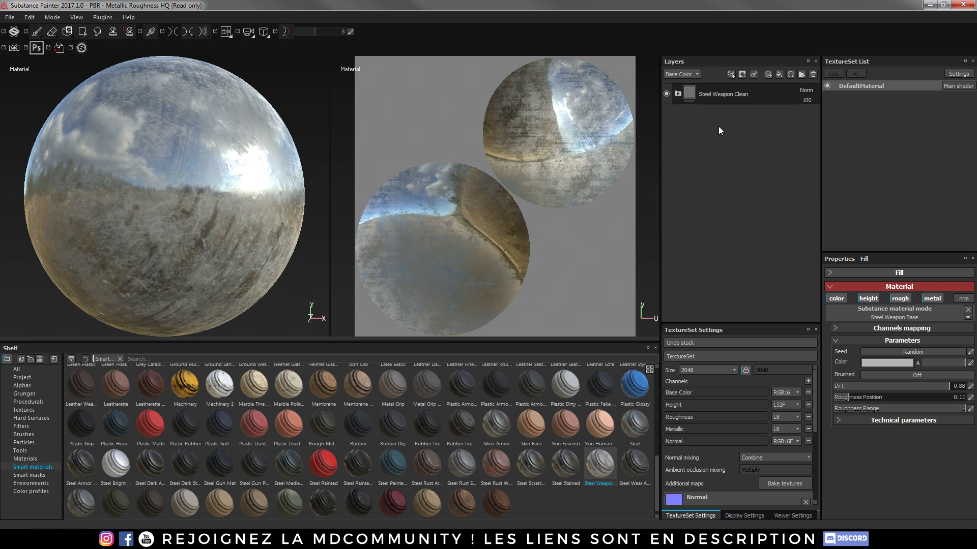
left_click(25, 459)
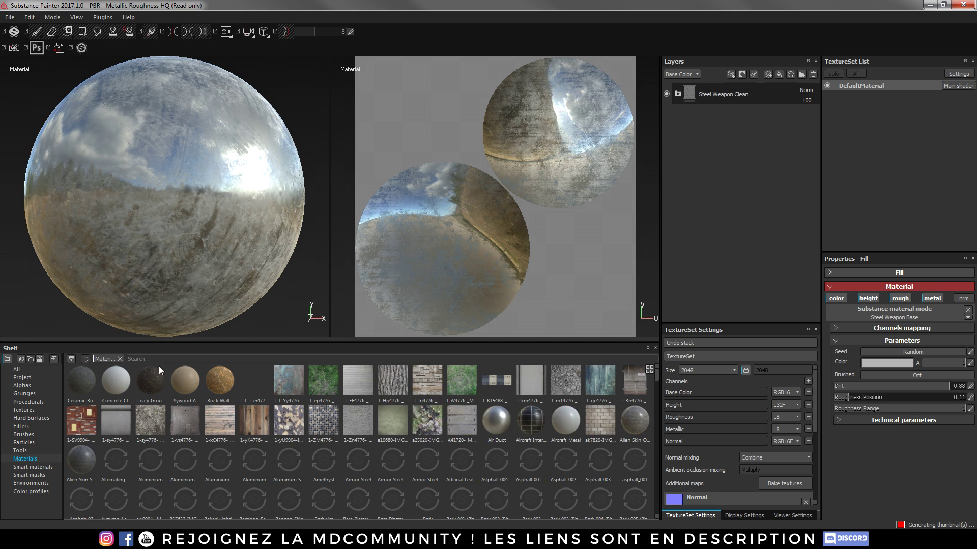
type("gold")
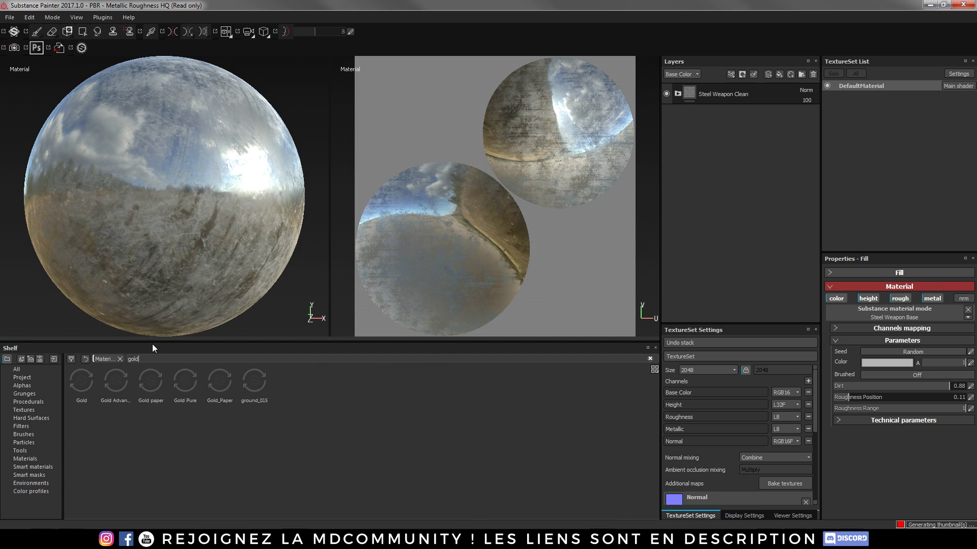
left_click_drag(84, 385, 711, 72)
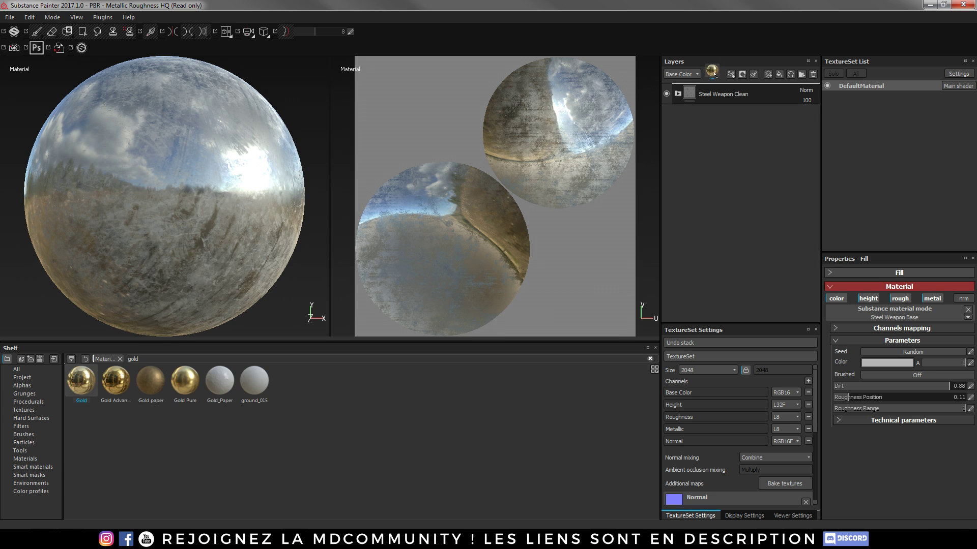
left_click_drag(711, 71, 712, 72)
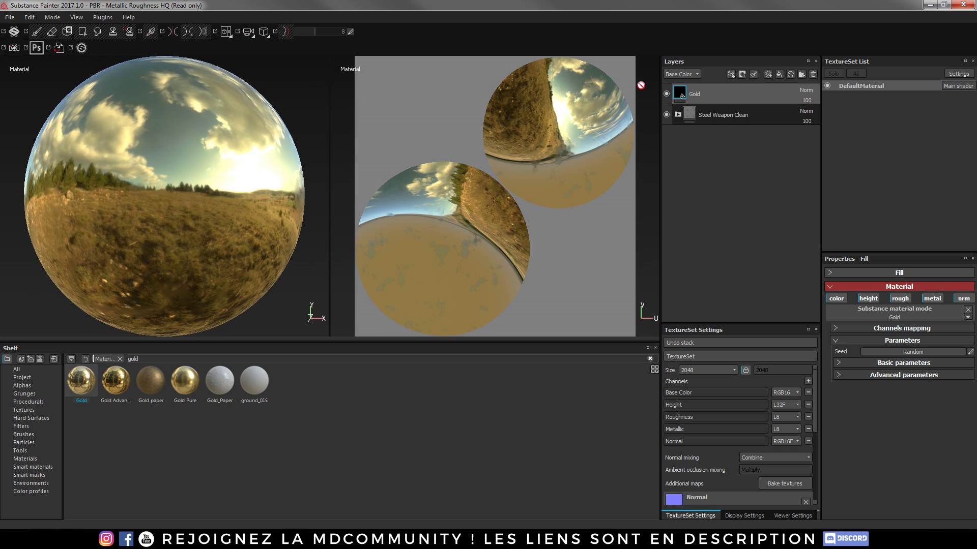
Add a black mask to the Gold layer, test it with a brush stroke on the sphere, and undo the stroke
right_click(700, 95)
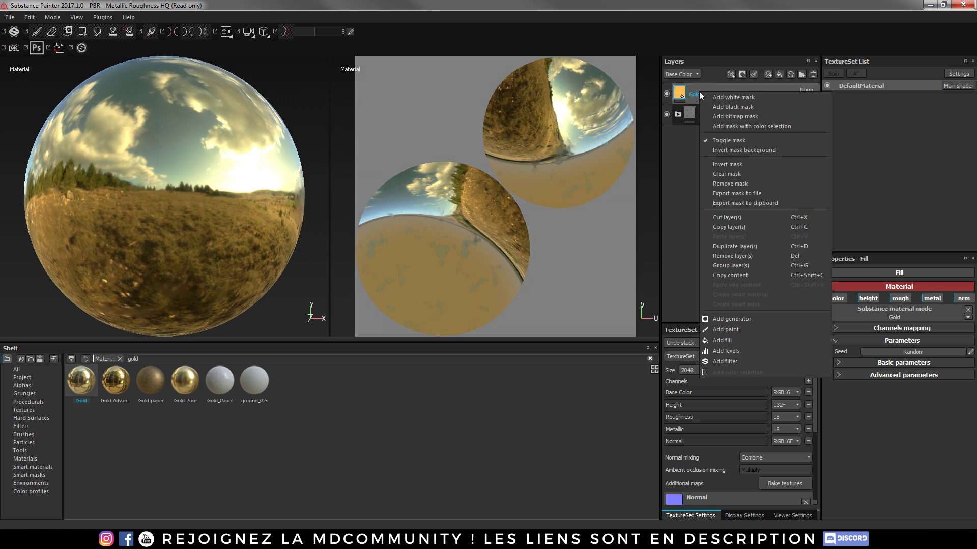
left_click(732, 107)
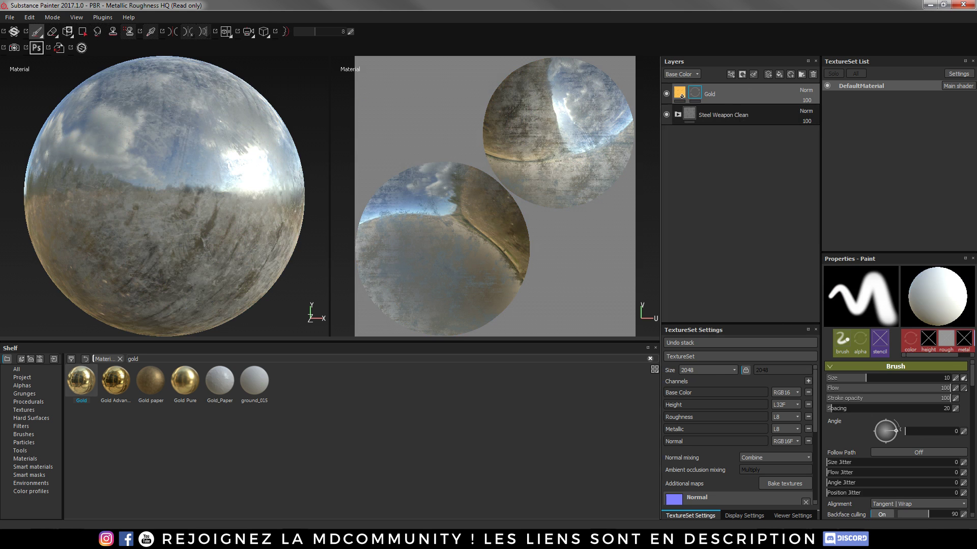
mouse_move(212, 152)
left_mouse_down()
mouse_move(172, 238)
mouse_move(83, 282)
left_mouse_up()
key("ctrl+z")
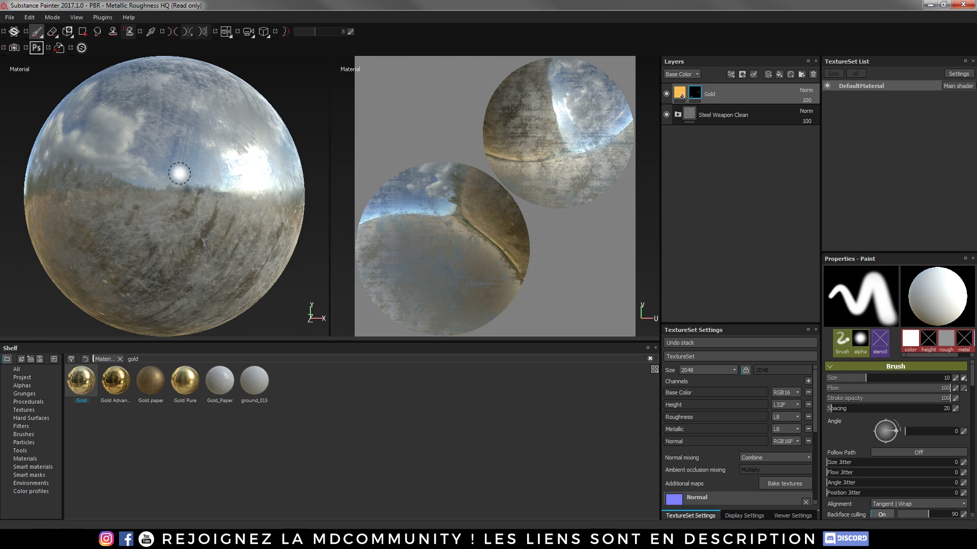
Stamp the Arrow Negative alpha once on the Gold mask at the front of the sphere, with a brush size of about 64
left_click(29, 389)
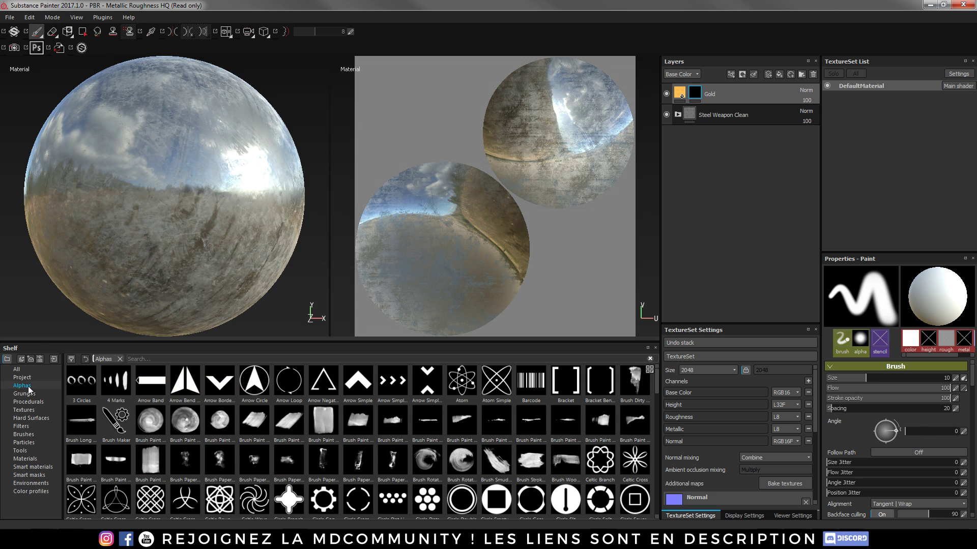
left_click(320, 387)
right_click(173, 208)
left_click(173, 209)
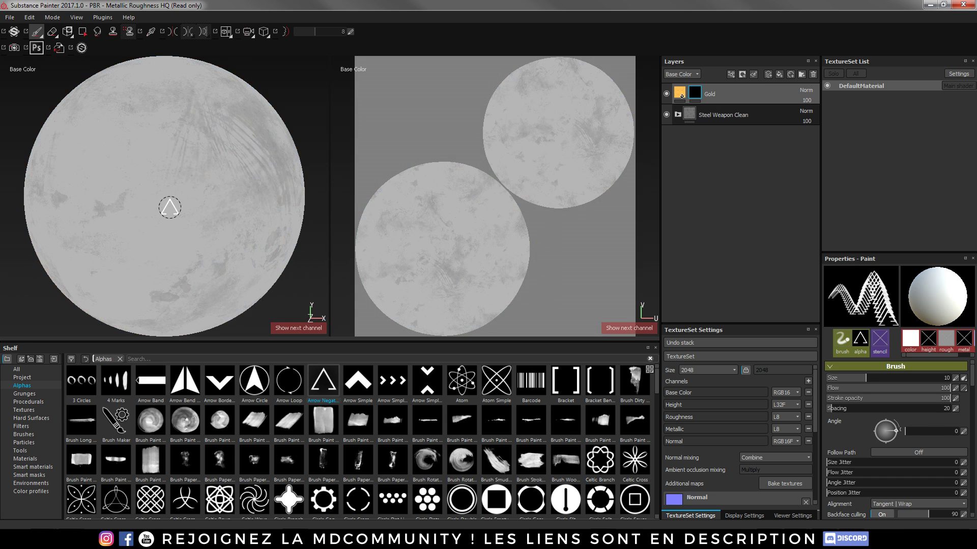
key("m")
right_click_drag(168, 205, 166, 201, "ctrl")
left_click(166, 199)
mouse_move(168, 195)
left_mouse_down("alt")
mouse_move(76, 178)
mouse_move(56, 197)
mouse_move(181, 189)
mouse_move(161, 181)
left_mouse_up("alt")
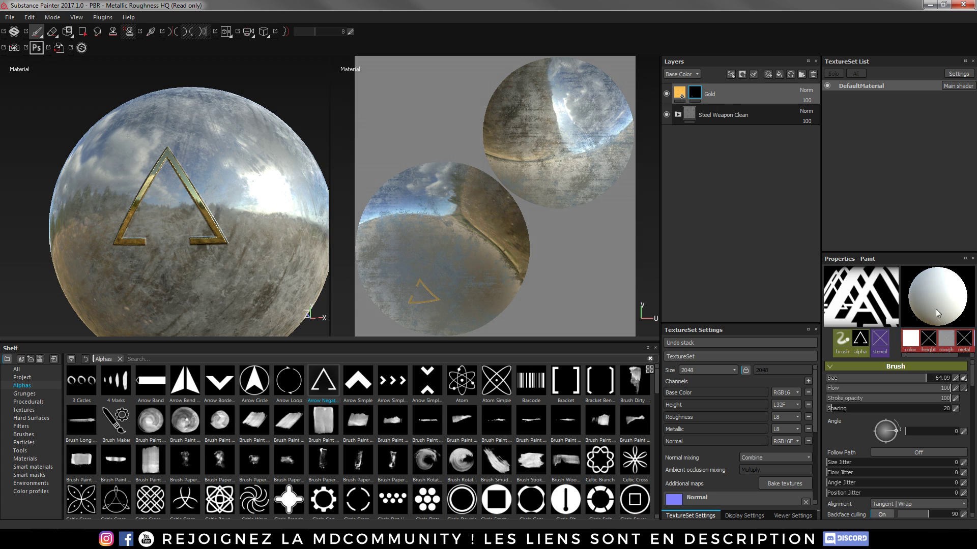
Check the brush's alpha settings, browse the alphas, and choose Cross Corner as the brush alpha
mouse_move(972, 378)
left_mouse_down()
mouse_move(974, 408)
mouse_move(974, 394)
left_mouse_up()
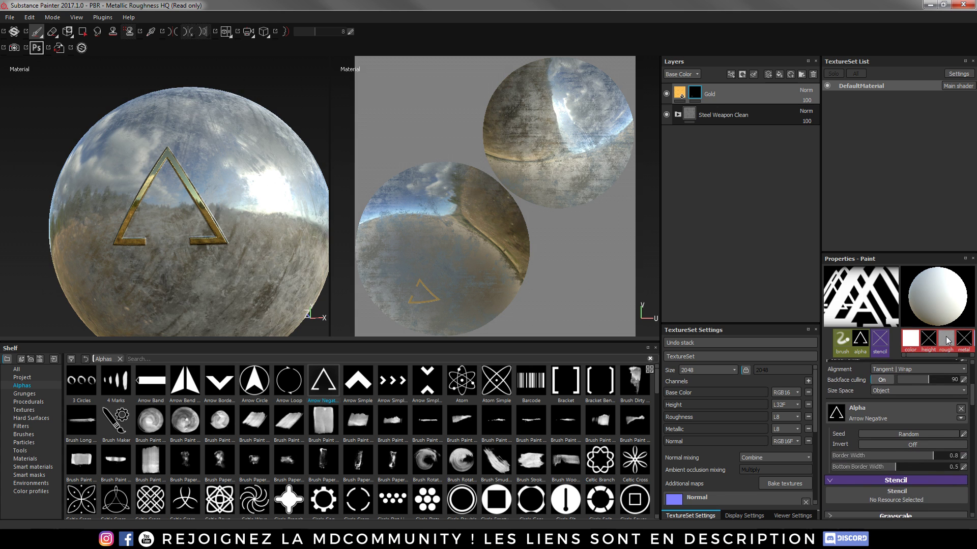
left_click_drag(971, 405, 973, 378)
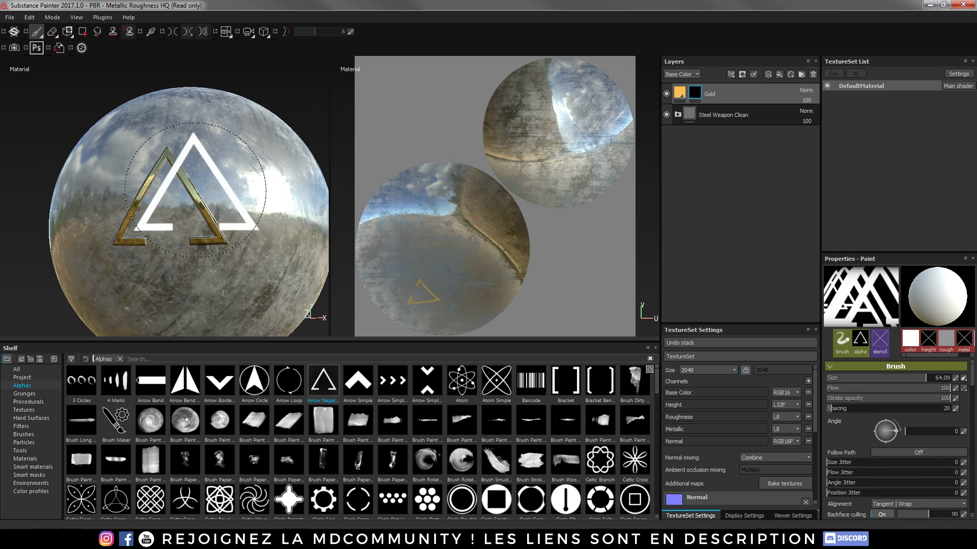
left_click_drag(152, 206, 140, 205, "alt")
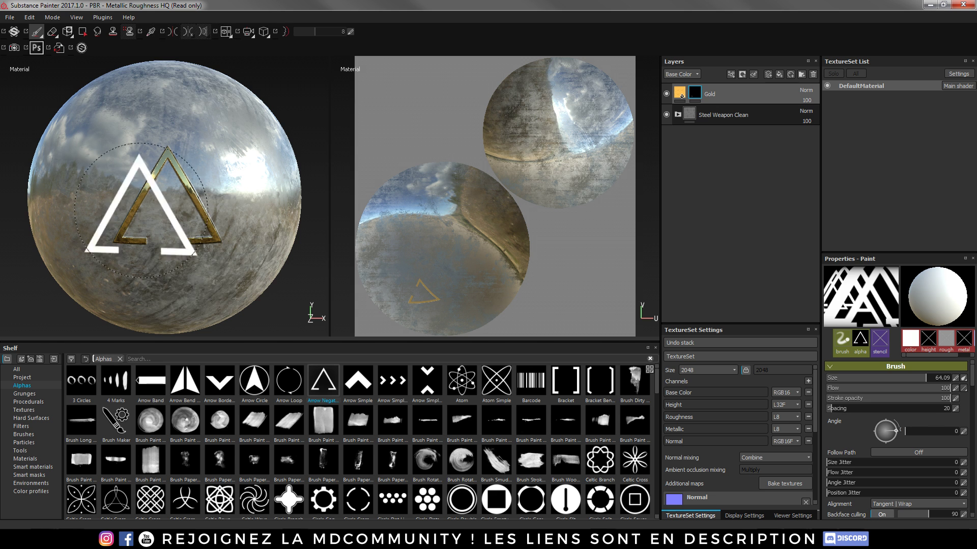
scroll(418, 461, "down", 10)
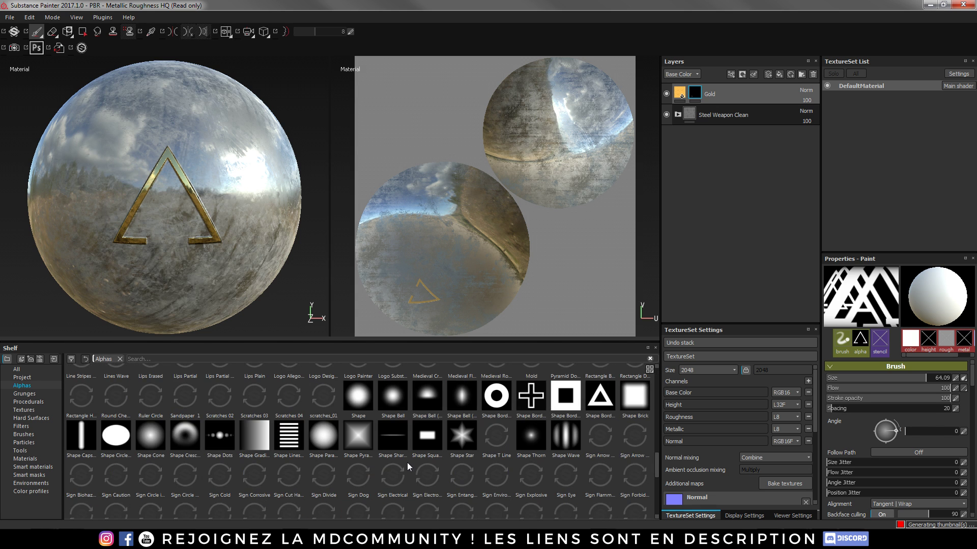
scroll(396, 455, "down", 10)
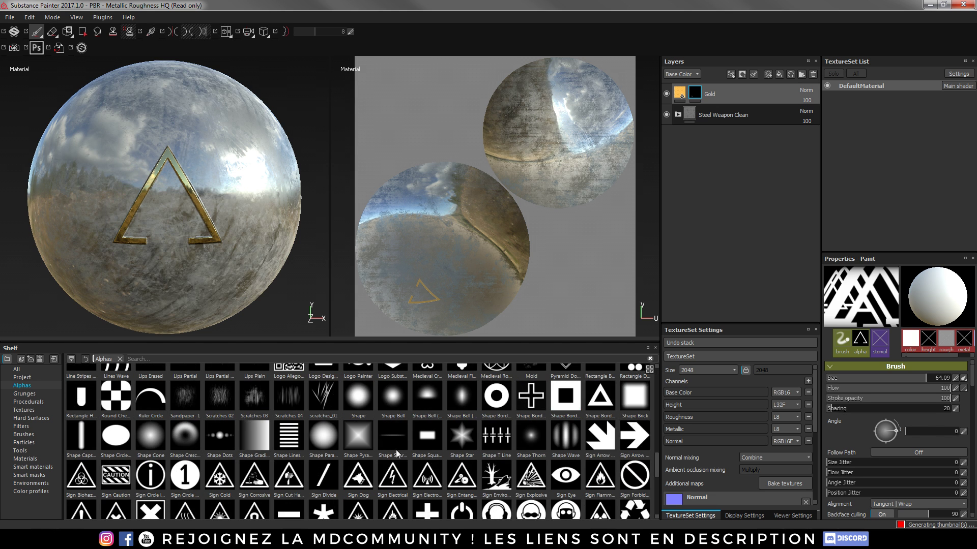
scroll(330, 451, "up", 10)
scroll(330, 450, "up", 5)
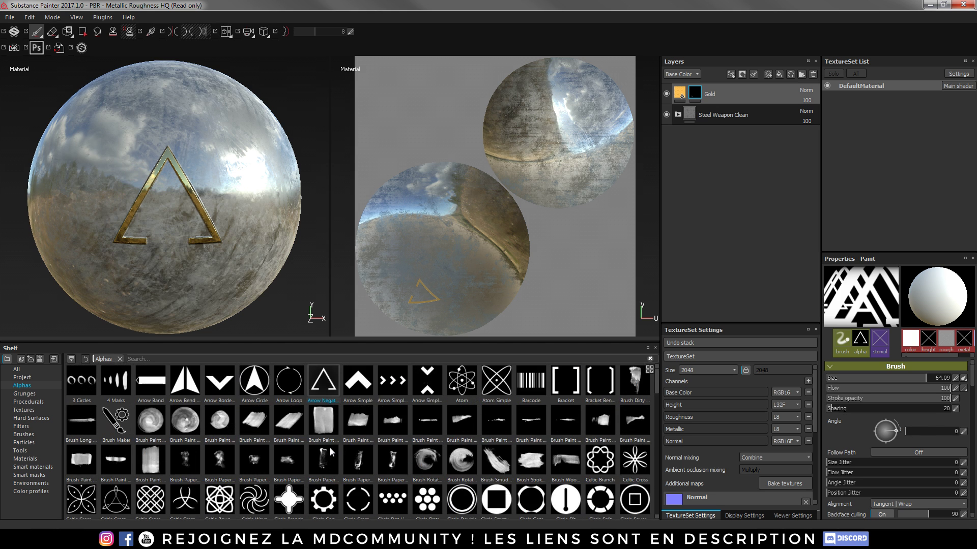
left_click(212, 457)
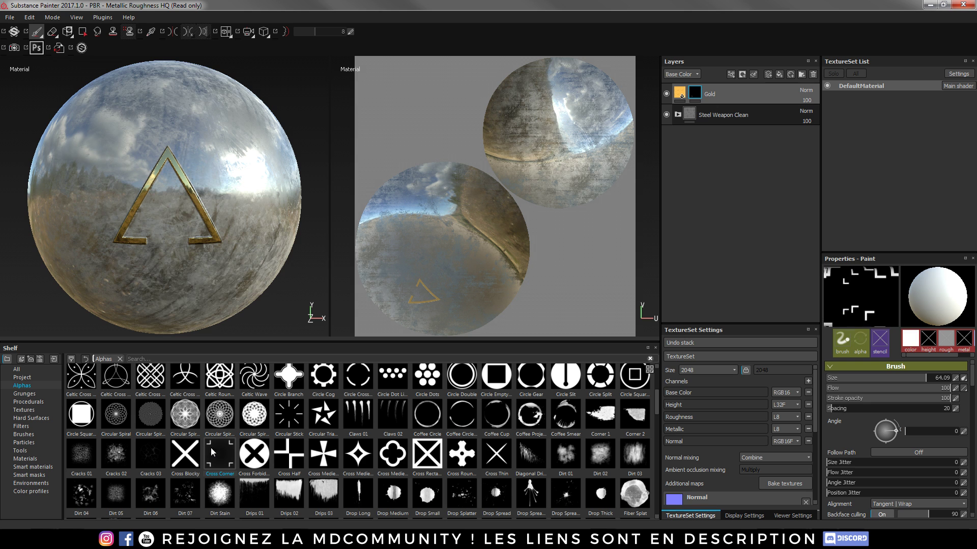
Stamp the Cross Corner alpha once on the Gold mask, enlarging the brush so its corners frame the triangle
right_click(160, 202)
left_click(159, 201)
mouse_move(165, 199)
right_mouse_down("ctrl")
mouse_move(187, 199)
mouse_move(166, 203)
mouse_move(189, 189)
mouse_move(165, 199)
right_mouse_up("ctrl")
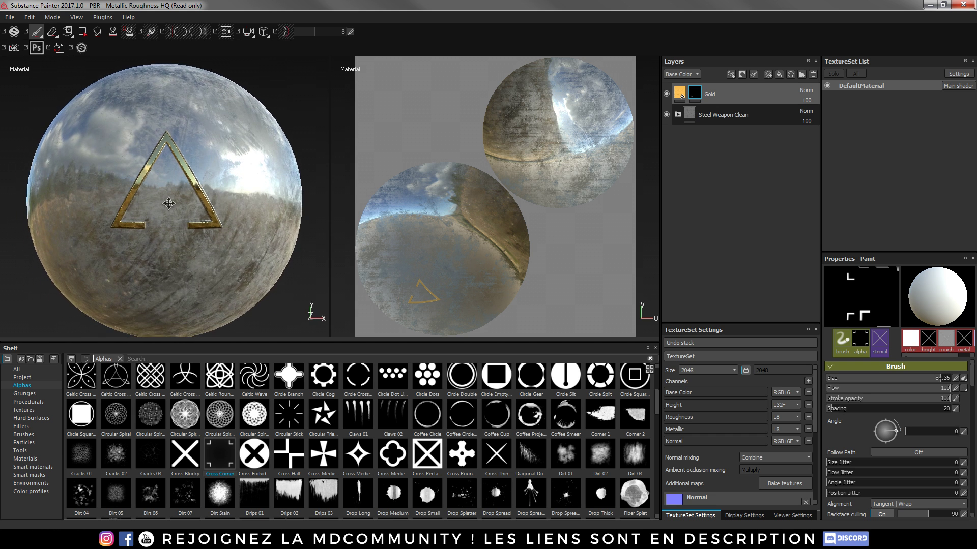
left_click(164, 190)
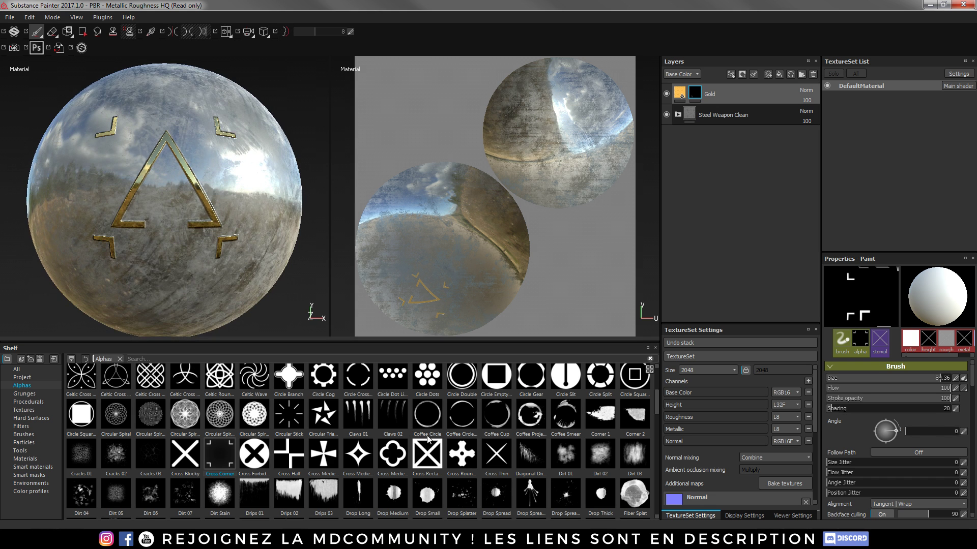
Find the Japanese text alpha among the fonts and stamp it on the Gold mask below the triangle, with a brush size of about 41.5
scroll(347, 459, "down", 5)
scroll(347, 460, "down", 10)
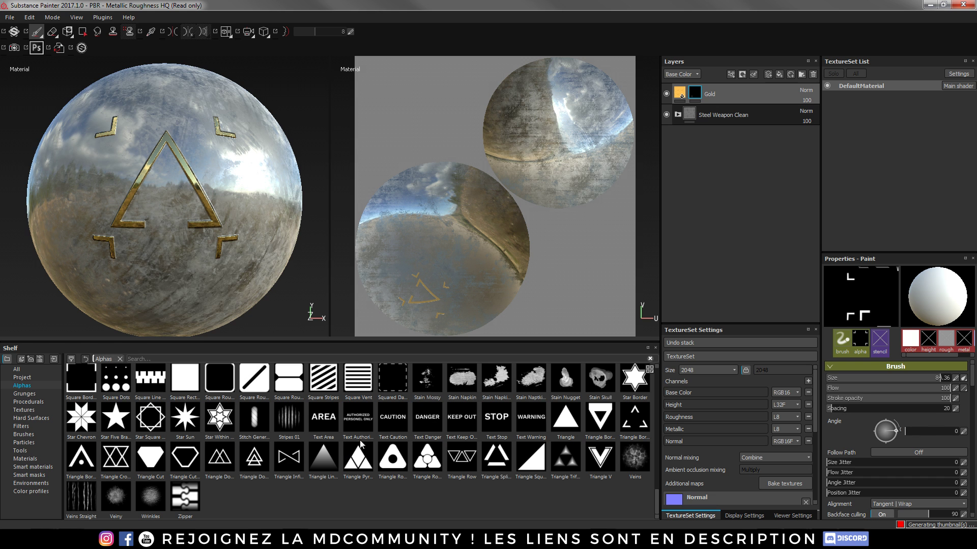
scroll(302, 449, "up", 12)
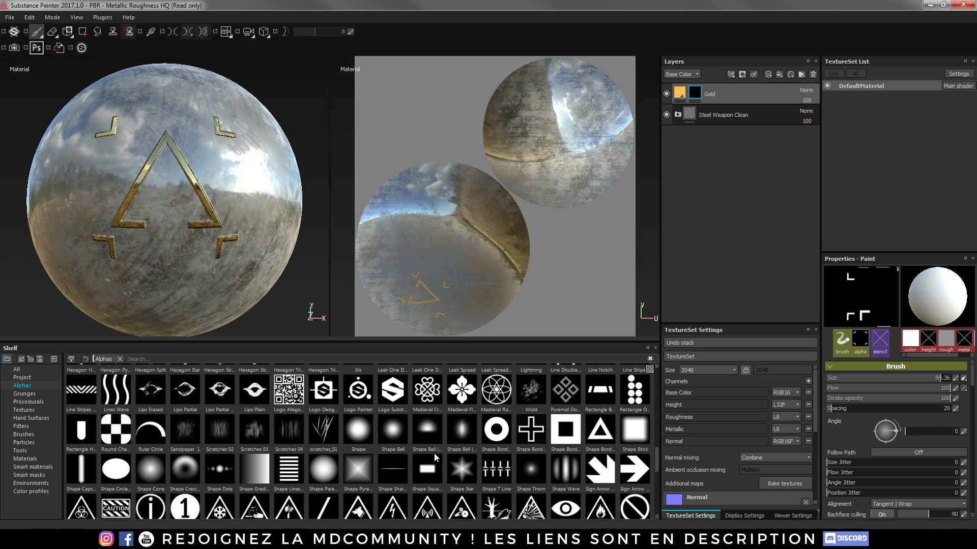
scroll(435, 457, "down", 1)
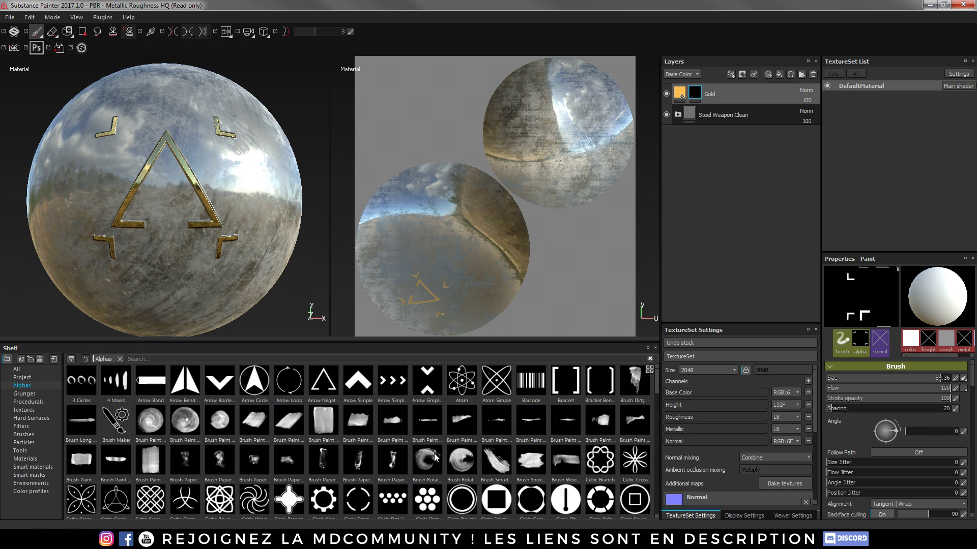
scroll(435, 456, "down", 3)
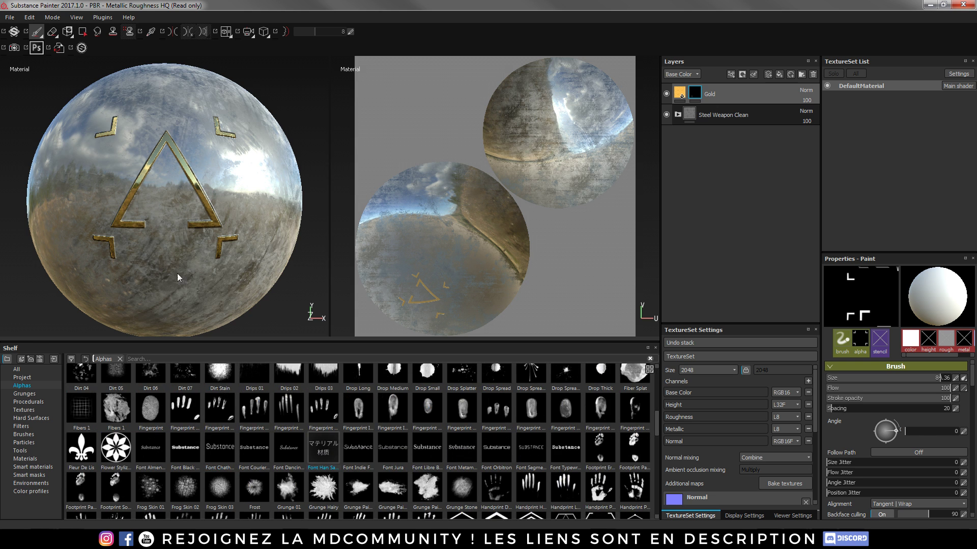
right_click_drag(180, 273, 137, 274, "ctrl")
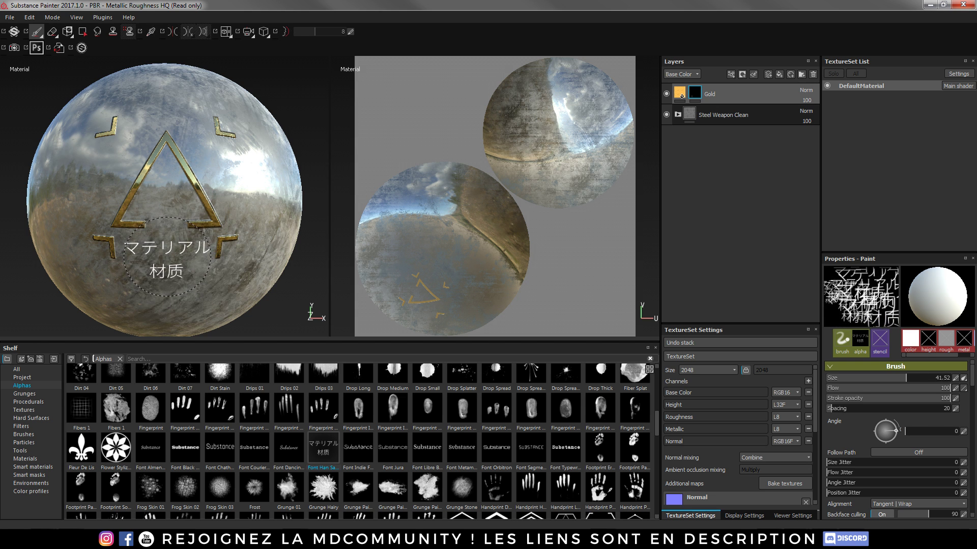
left_click(167, 257)
mouse_move(152, 250)
left_mouse_down("alt")
mouse_move(153, 226)
mouse_move(150, 247)
left_mouse_up("alt")
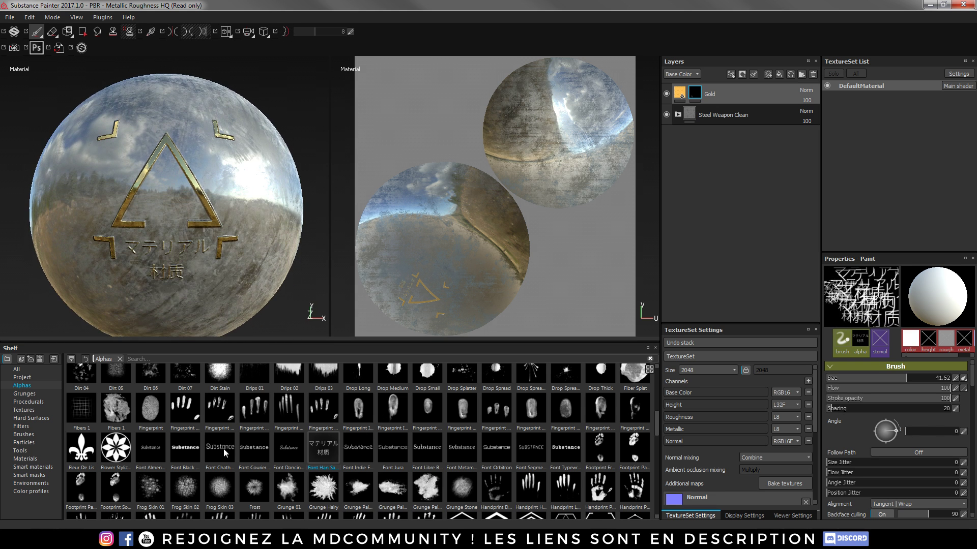
Stamp the Text Stop alpha on the Gold mask in the gap of the triangle's base, with a brush size of 17
scroll(224, 452, "down", 10)
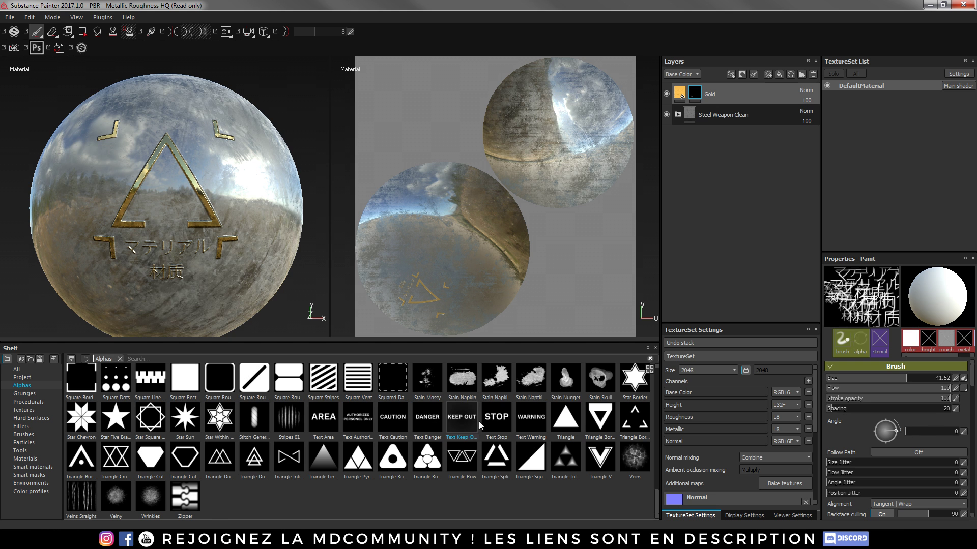
left_click(478, 421)
left_click(493, 420)
right_click_drag(159, 222, 129, 222, "ctrl")
scroll(166, 231, "up", 3)
scroll(166, 230, "up", 3)
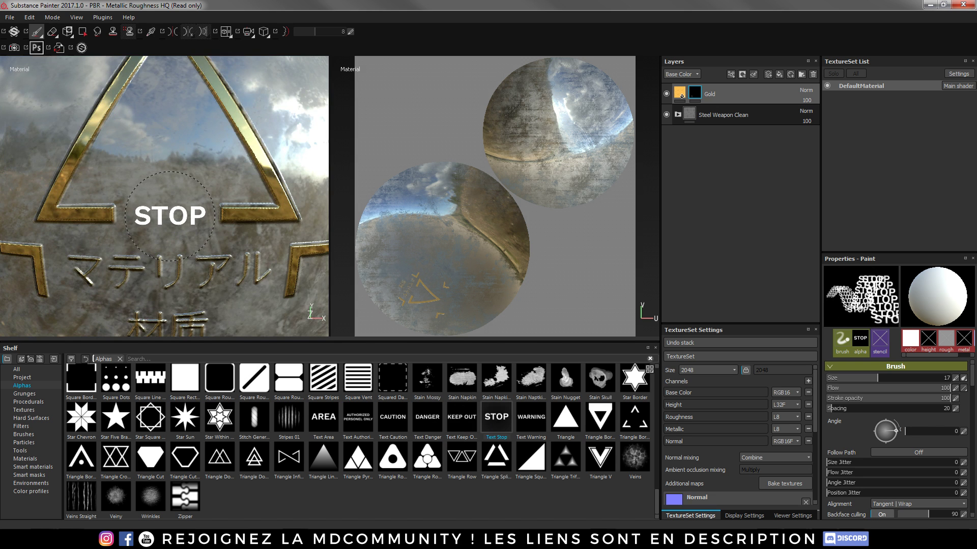
left_click(170, 216)
scroll(192, 218, "up", 2)
scroll(224, 219, "down", 6)
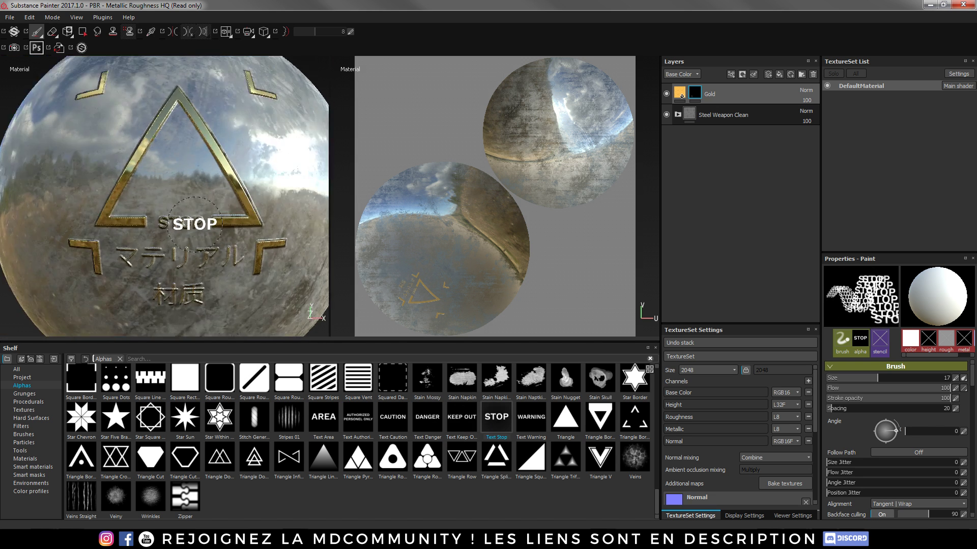
left_click_drag(224, 219, 201, 232, "alt")
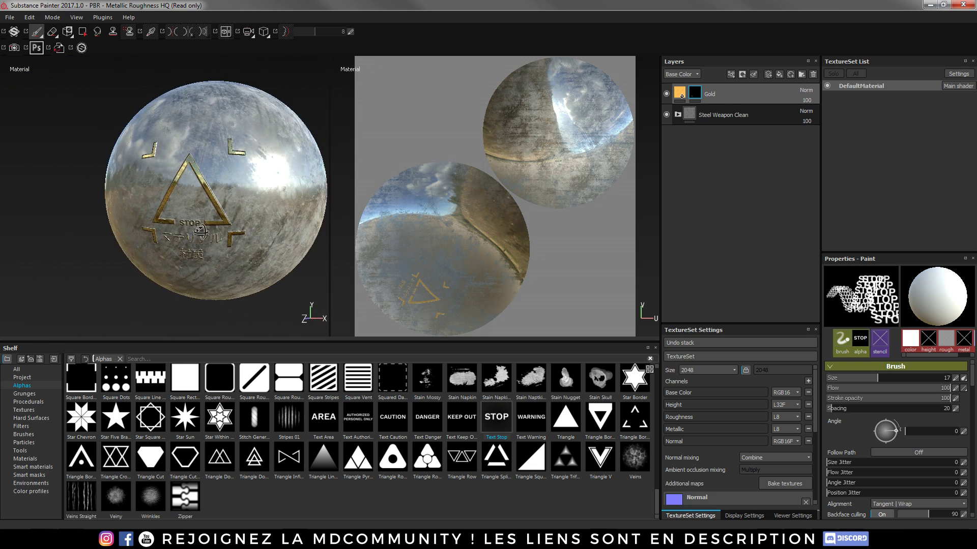
Add a paint layer above Gold, disable its color channel, and give its brush a slightly negative height
left_click(767, 75)
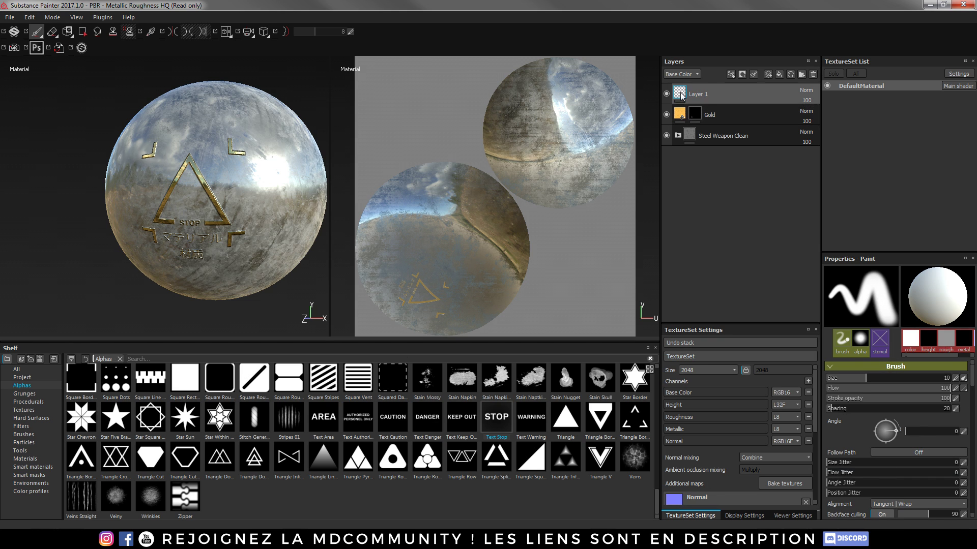
scroll(973, 388, "down", 5)
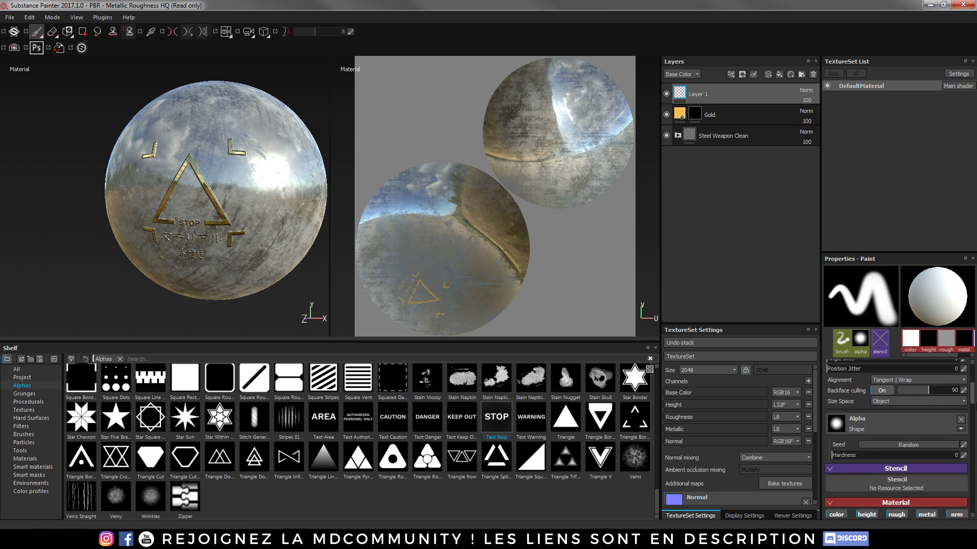
left_click(835, 384)
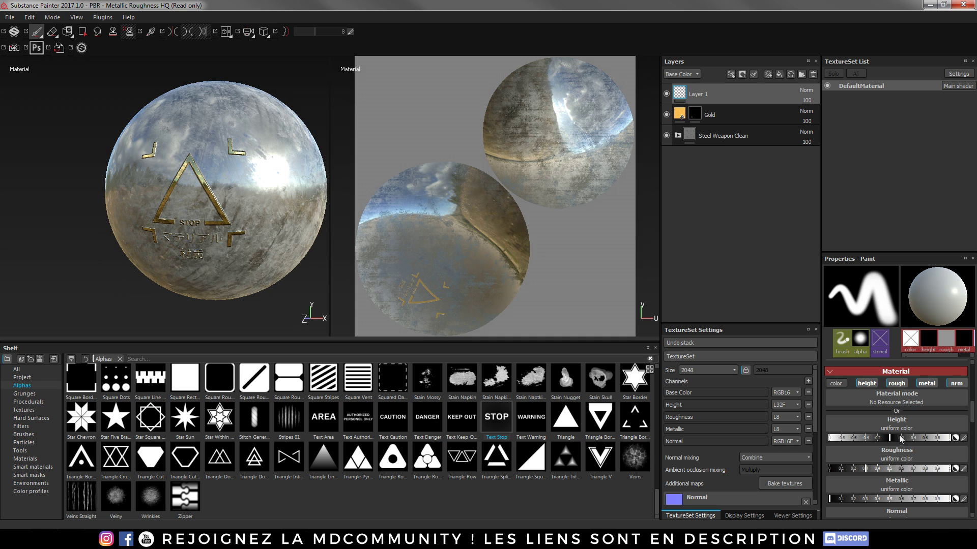
left_click_drag(889, 438, 886, 437)
Choose the Fracture particle brush and engrave cracks across the front of the sphere on the new layer
left_click(27, 443)
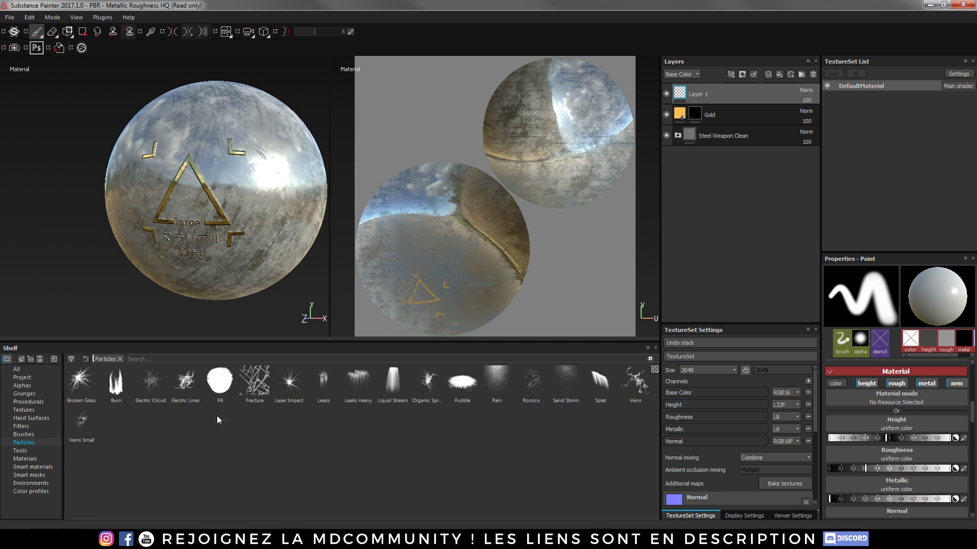
left_click(245, 393)
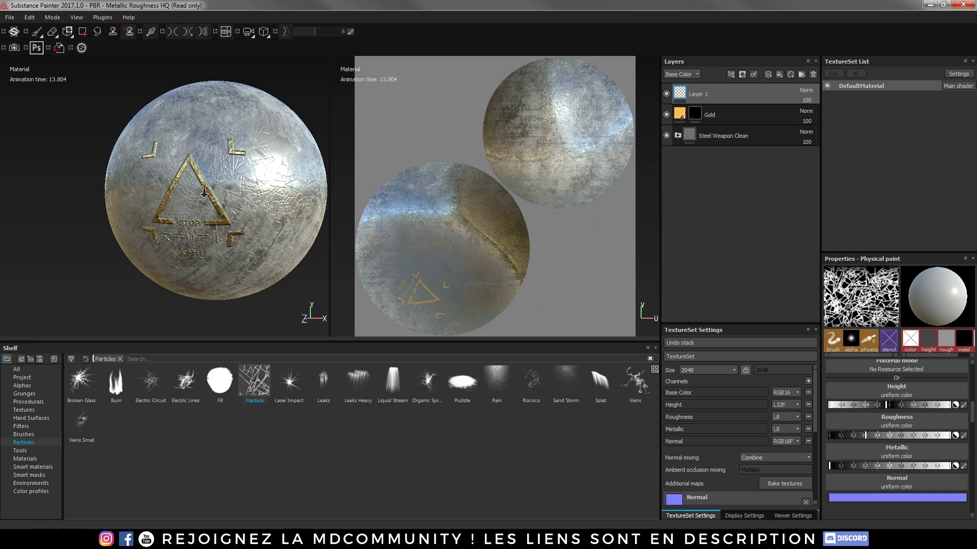
scroll(204, 191, "up", 5)
left_click_drag(170, 206, 224, 197, "alt")
middle_click_drag(168, 199, 187, 185, "alt")
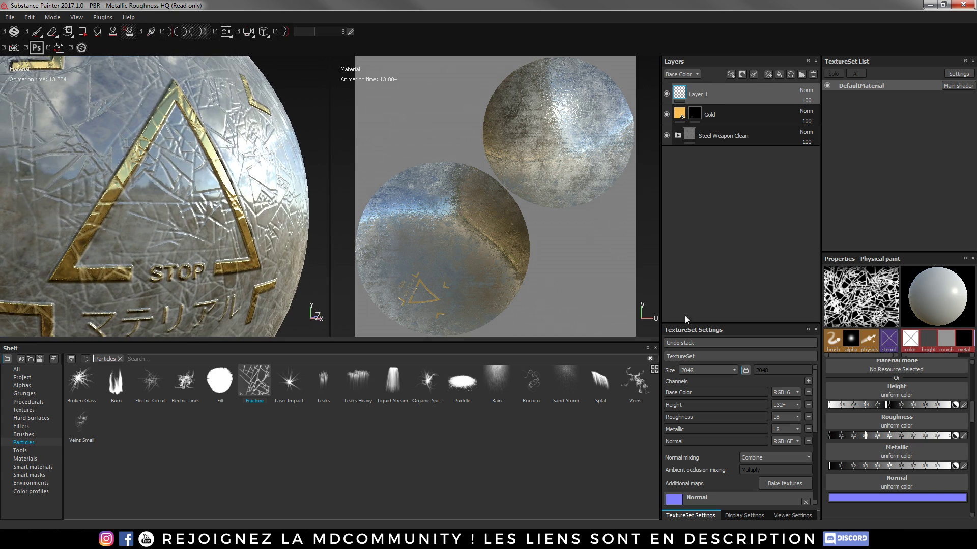
Try a texture set size of 4096, examine the crack detail around the sphere, and return the size to 2048
left_click(730, 370)
left_click(697, 410)
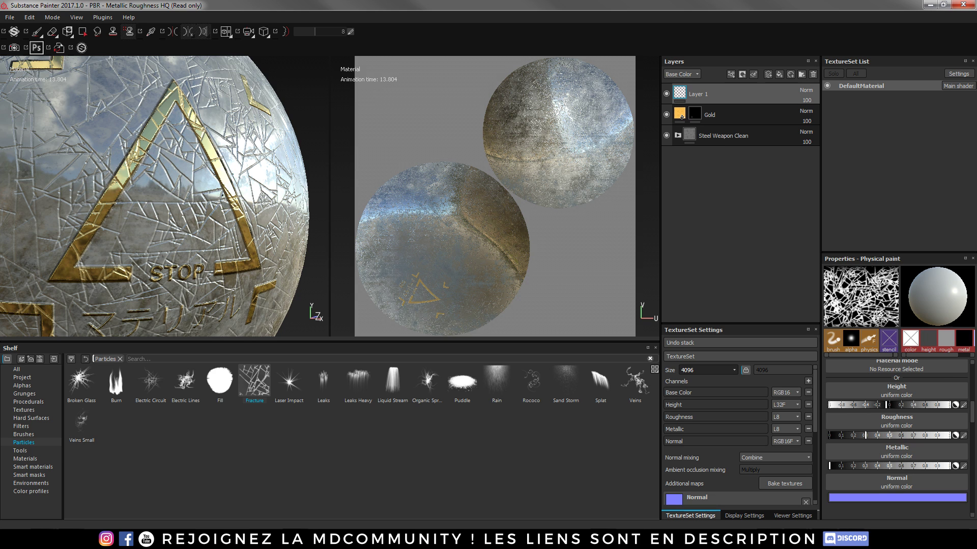
left_click_drag(210, 185, 200, 179, "alt")
mouse_move(201, 178)
right_mouse_down("alt")
mouse_move(206, 265)
mouse_move(216, 23)
mouse_move(224, 31)
mouse_move(204, 173)
right_mouse_up("alt")
left_click_drag(204, 173, 189, 194, "alt")
middle_click_drag(189, 193, 203, 186, "alt")
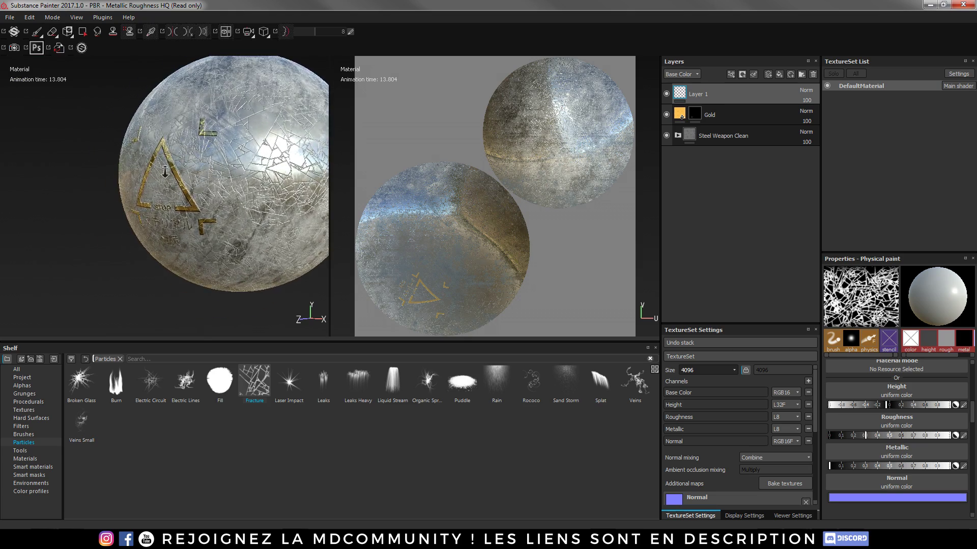
right_click_drag(202, 186, 211, 197, "alt")
left_click_drag(211, 197, 242, 196, "alt")
middle_click_drag(242, 197, 188, 199, "alt")
right_click_drag(188, 199, 228, 151, "alt")
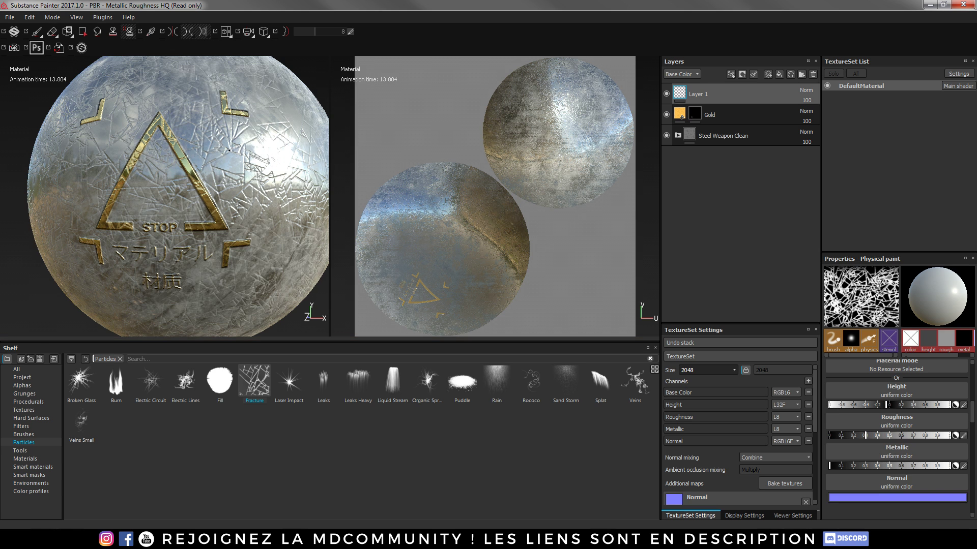
Undo the Fracture cracks and repaint them across the sphere with the brush height closer to zero
key("ctrl+z")
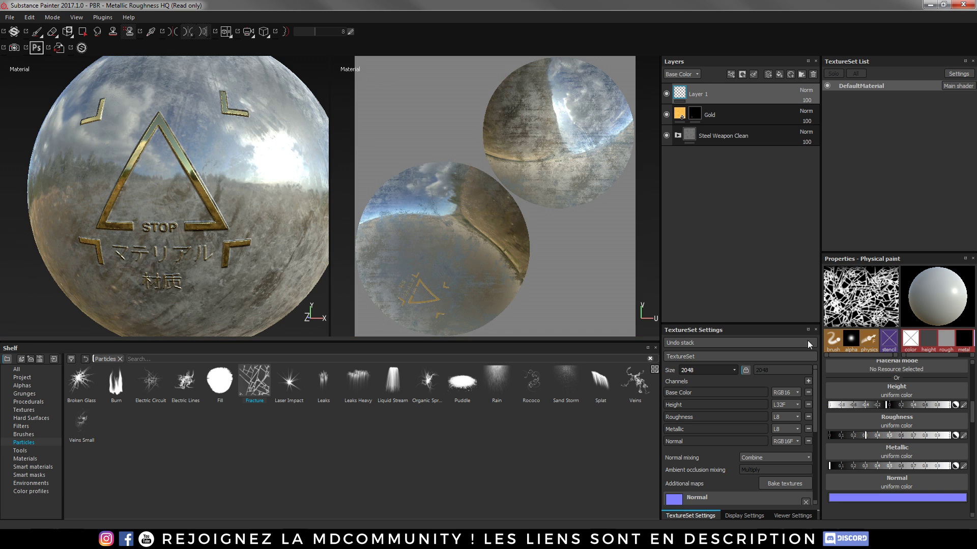
left_click(888, 405)
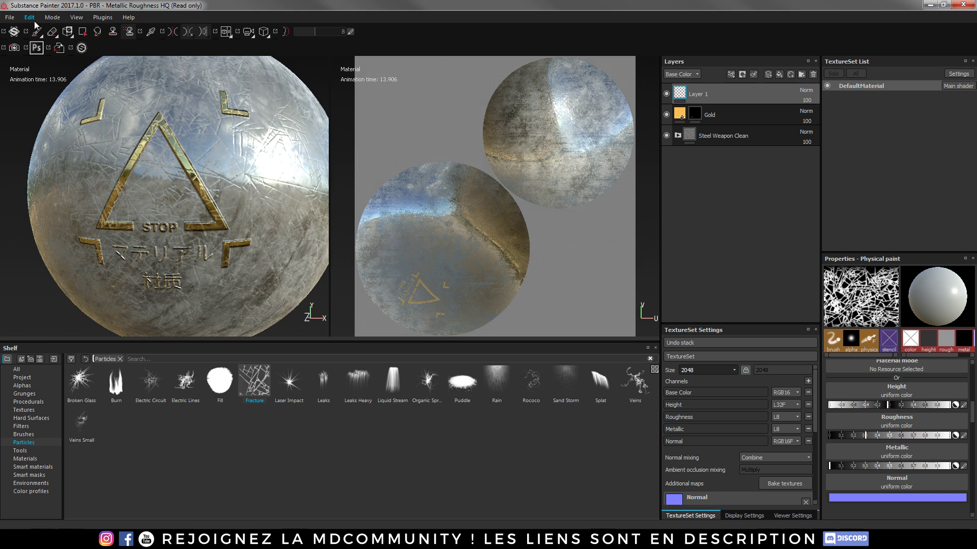
Review the texture export with the Octane x configuration, checking the DefaultMaterial map list and size options, and close it without exporting
left_click(11, 18)
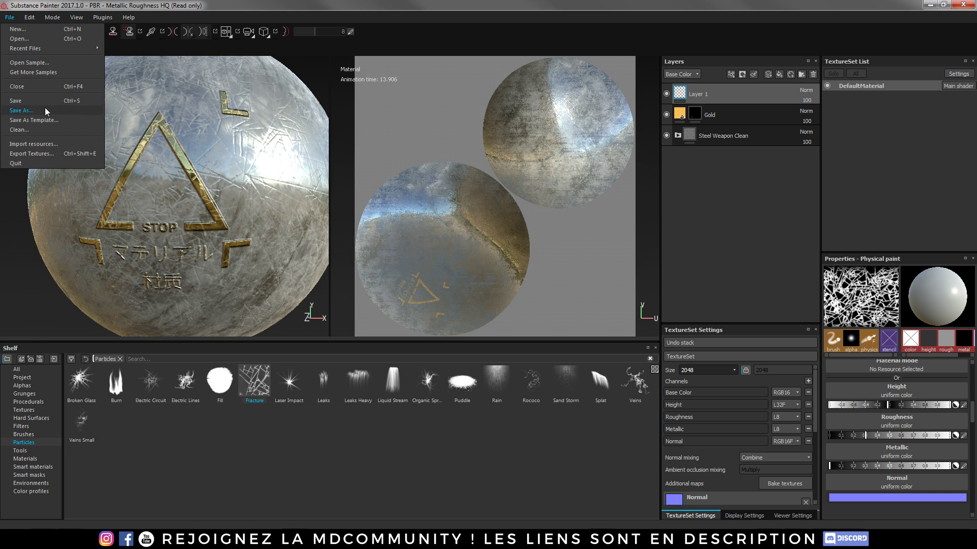
left_click(48, 154)
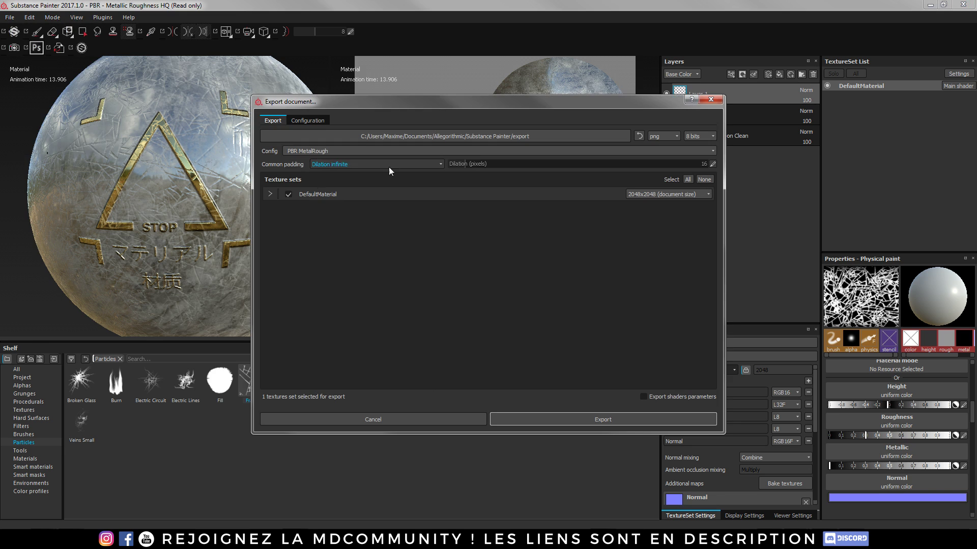
left_click(685, 152)
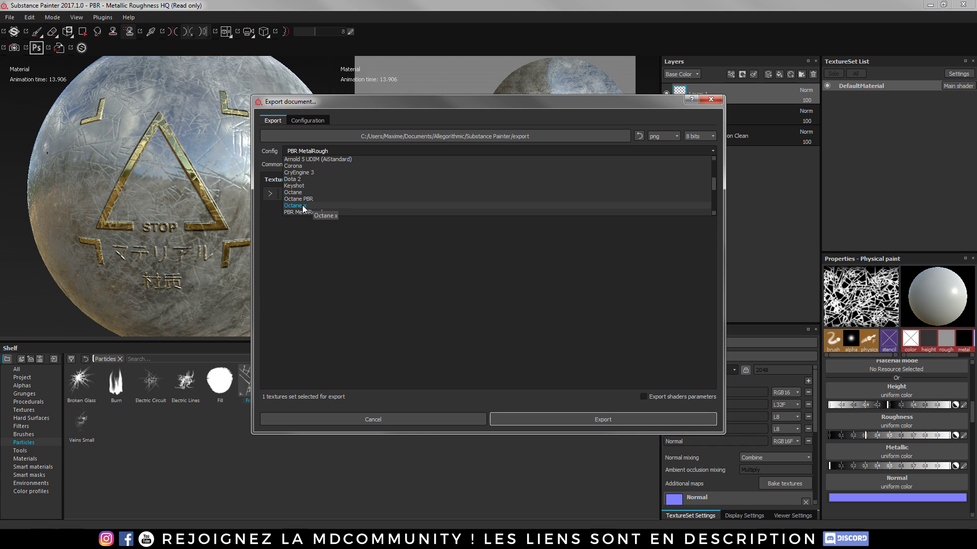
left_click(305, 205)
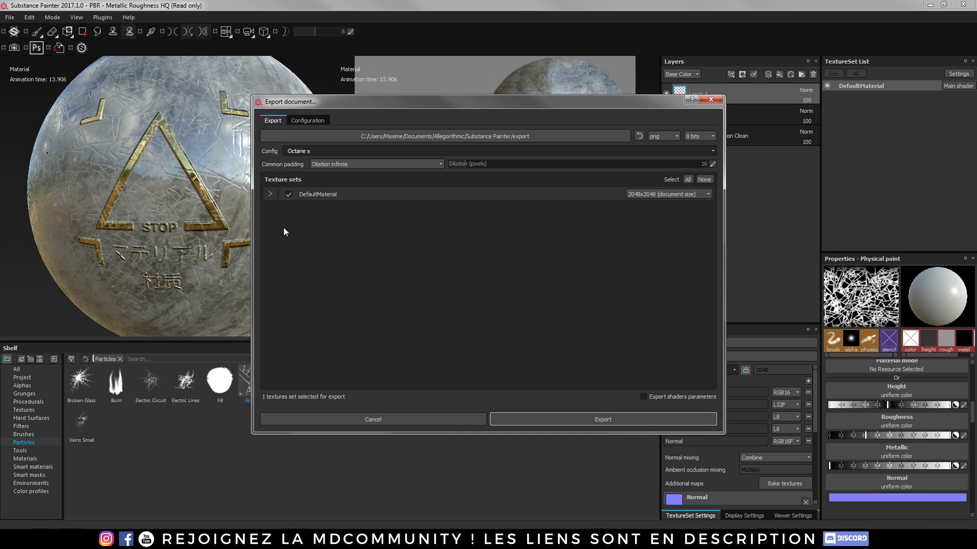
left_click(271, 195)
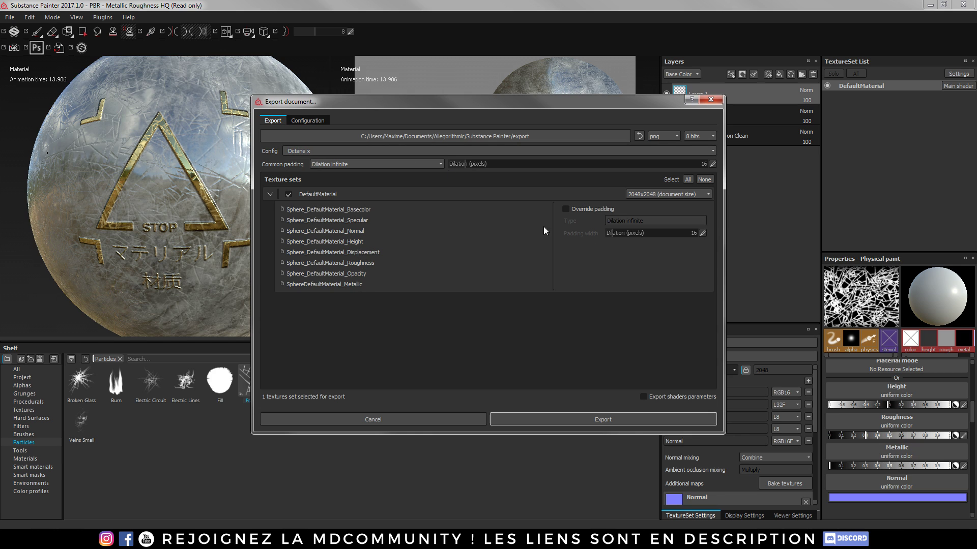
left_click(684, 198)
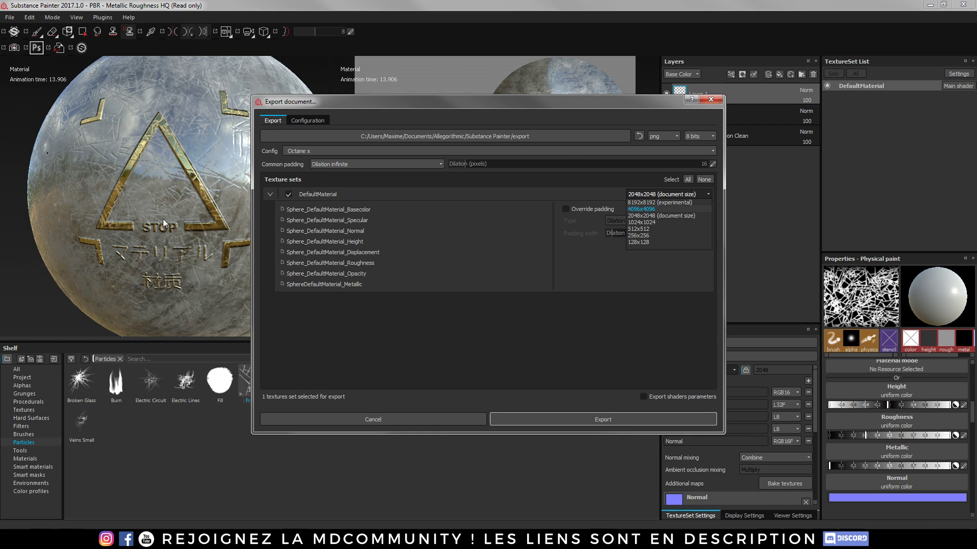
left_click(720, 100)
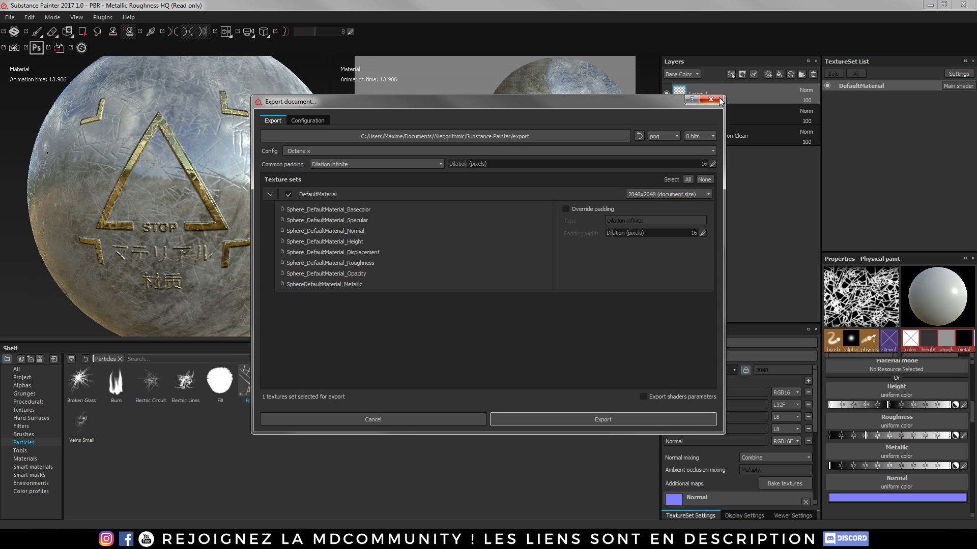
left_click(710, 100)
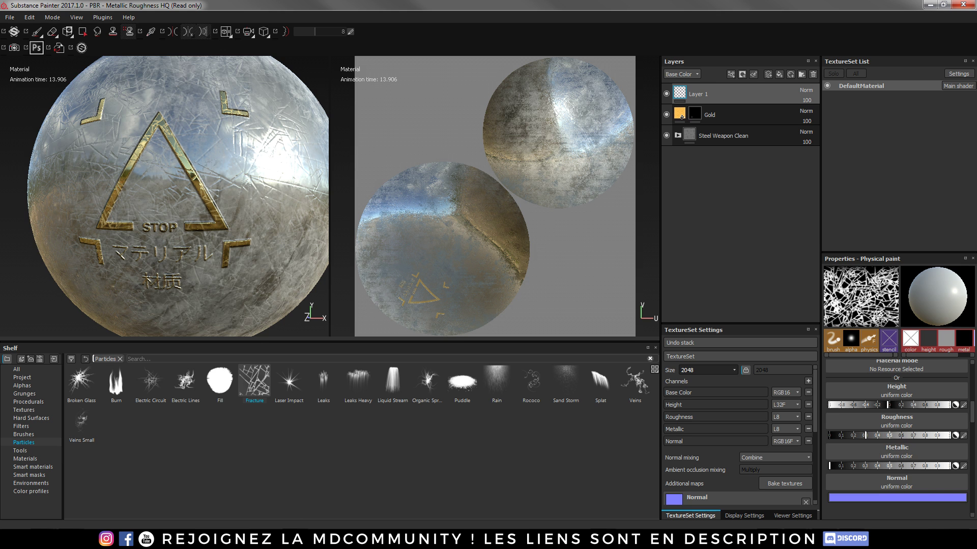
Switch to Cinema 4D, start an Octane Live Viewer render of the textured sphere, and reposition the viewer window to show it fully
left_click(468, 539)
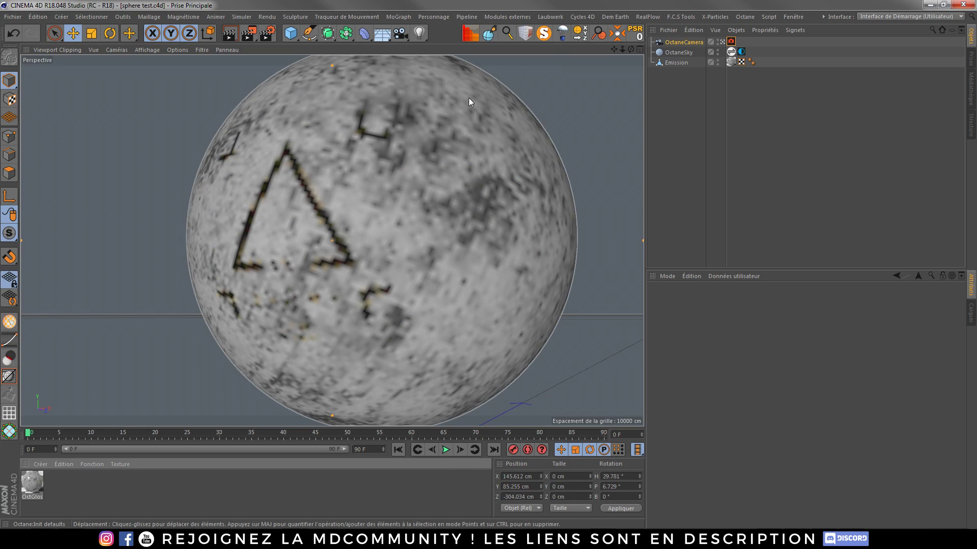
left_click(744, 17)
left_click(773, 42)
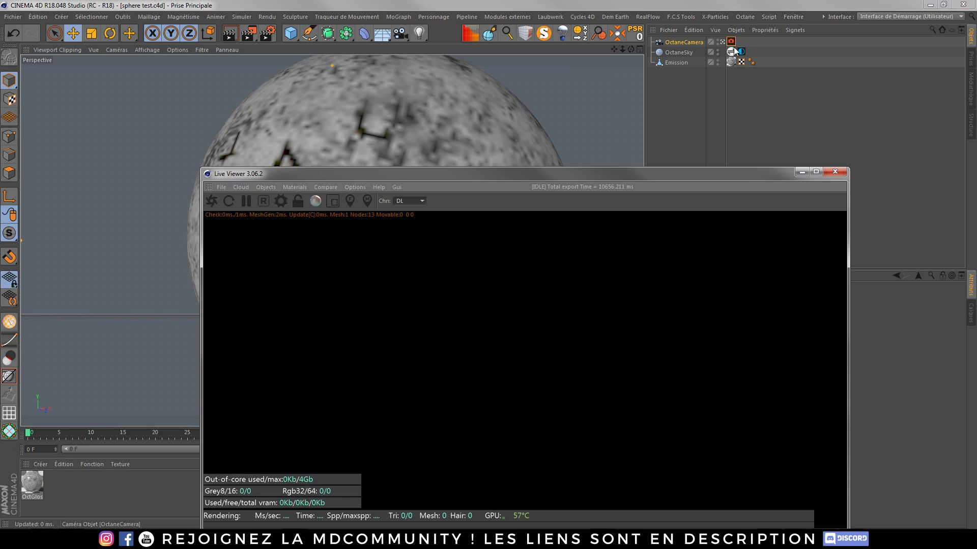
left_click(218, 200)
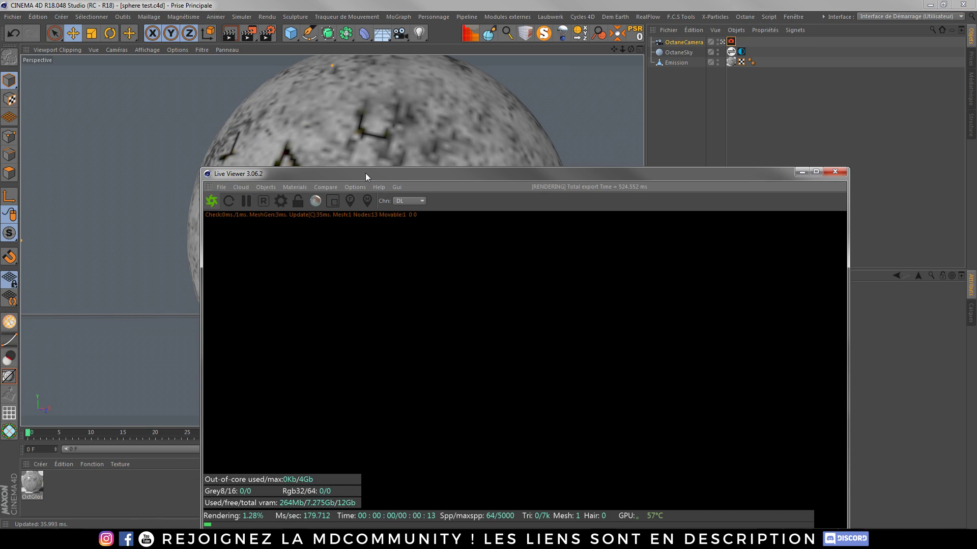
left_click_drag(365, 173, 301, 96)
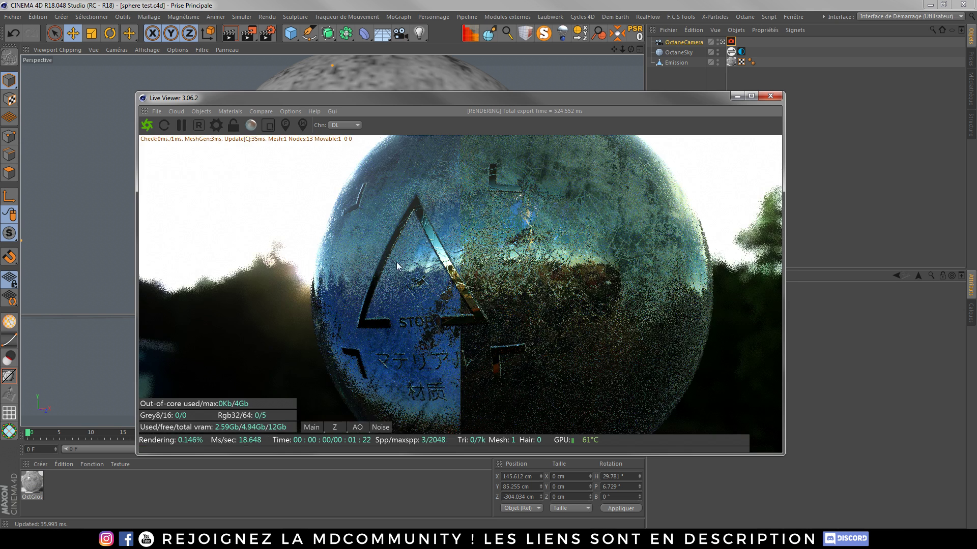
Pause the Live Viewer render, switch to Substance Painter, and close it while discarding the project changes
left_click(181, 126)
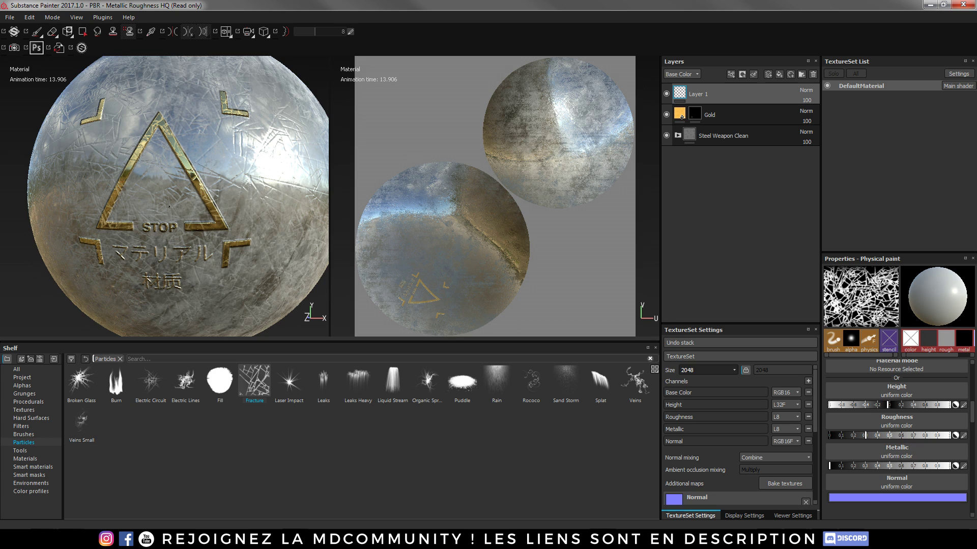
left_click(963, 6)
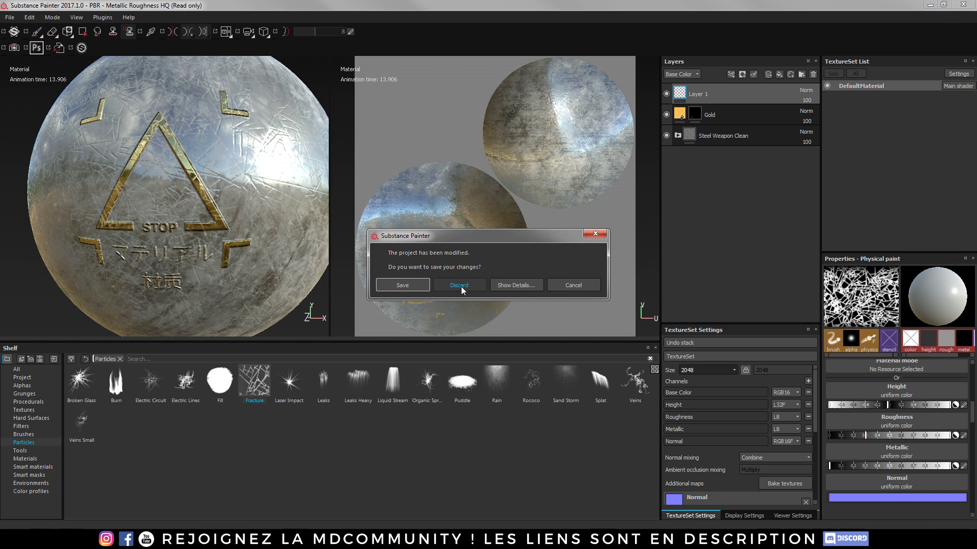
left_click(462, 285)
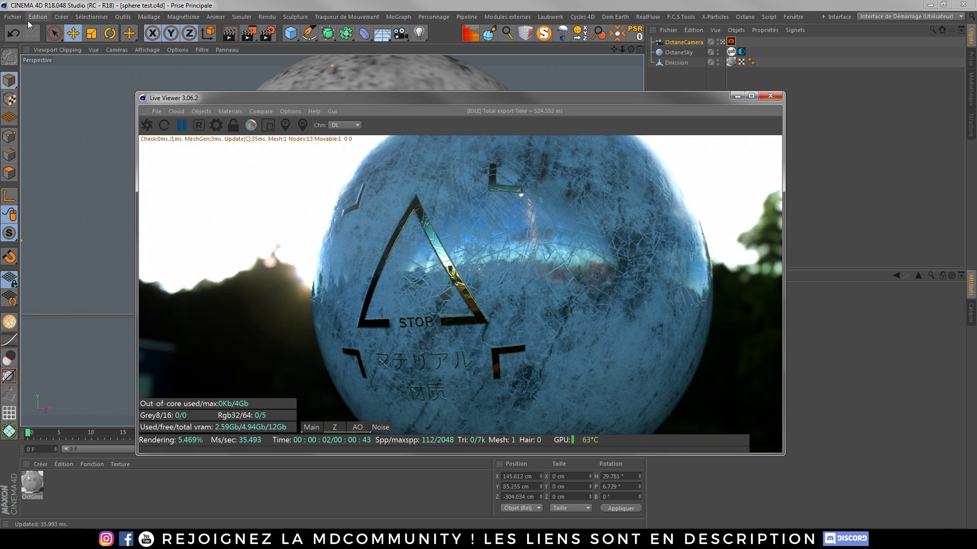
Create a new empty project in Cinema 4D, resume the live render, and dock the Live Viewer beside the object manager
left_click(12, 16)
left_click(16, 33)
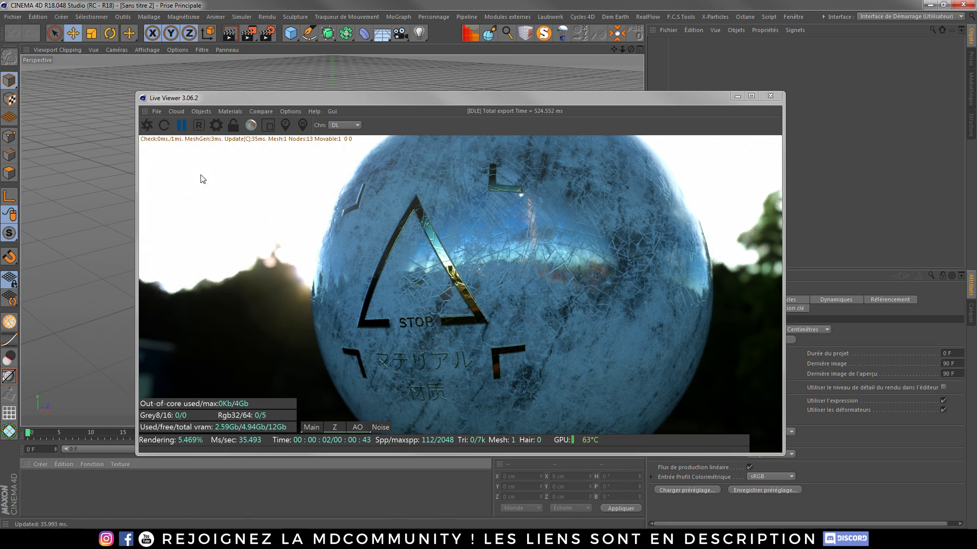
left_click(181, 125)
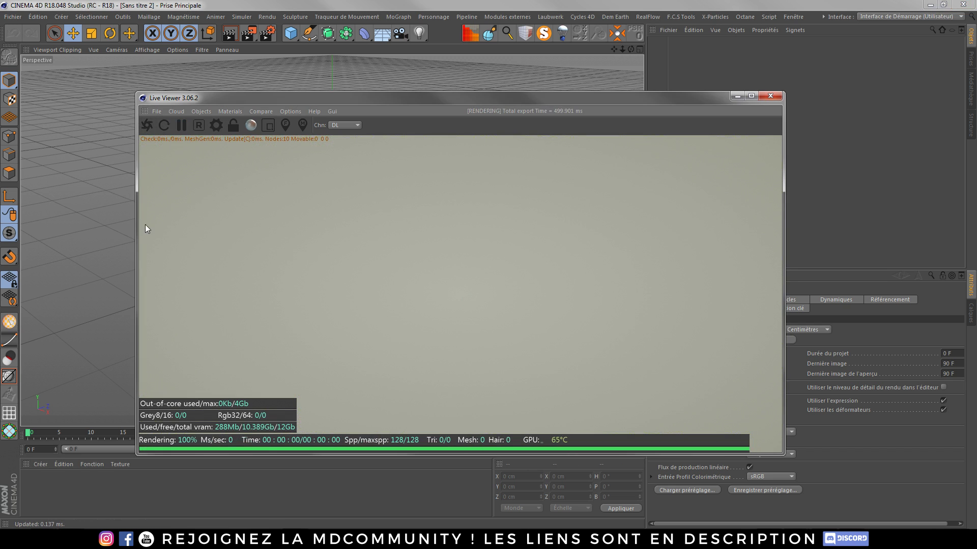
left_click_drag(137, 228, 243, 229)
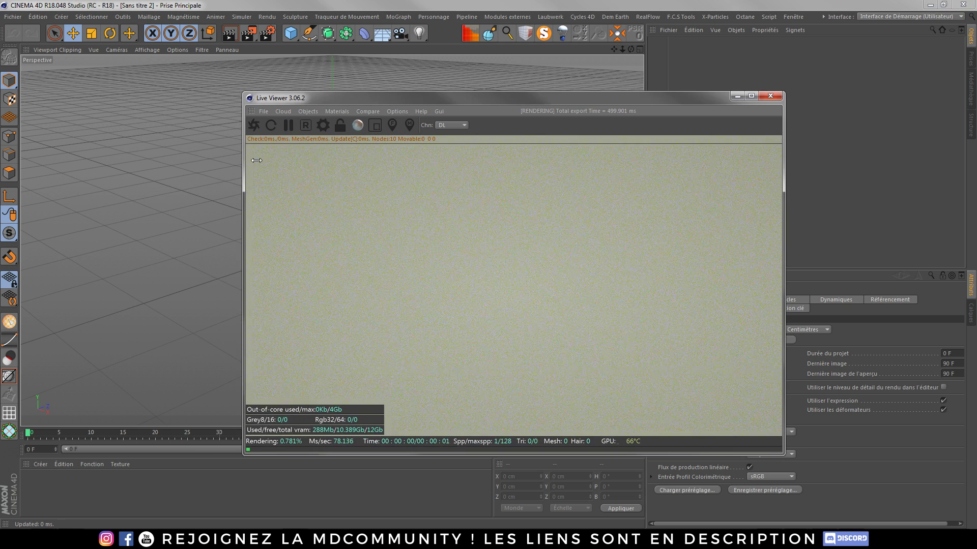
left_click_drag(250, 111, 970, 113)
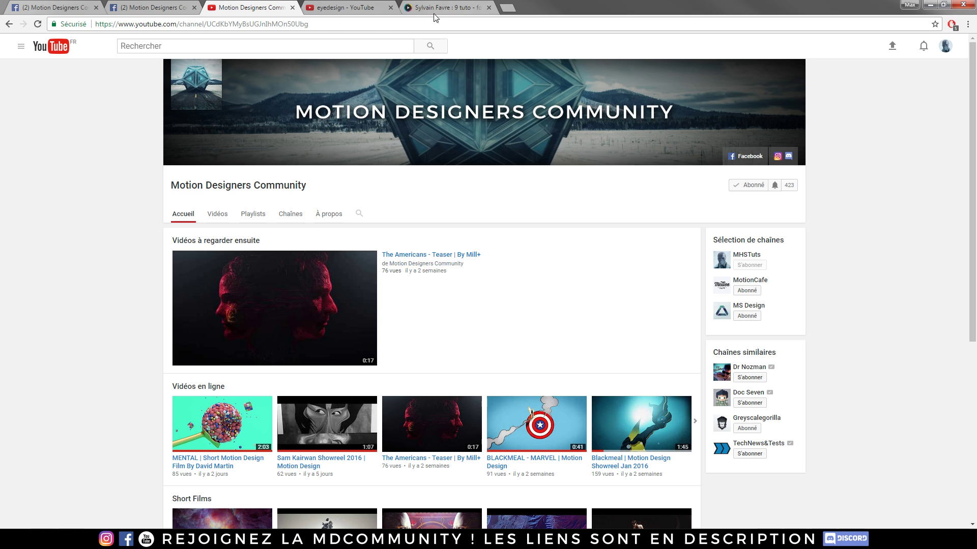
Switch to Chrome, look through the instructor's course list on tuto.com, and open the complete OctaneRender course
left_click(441, 8)
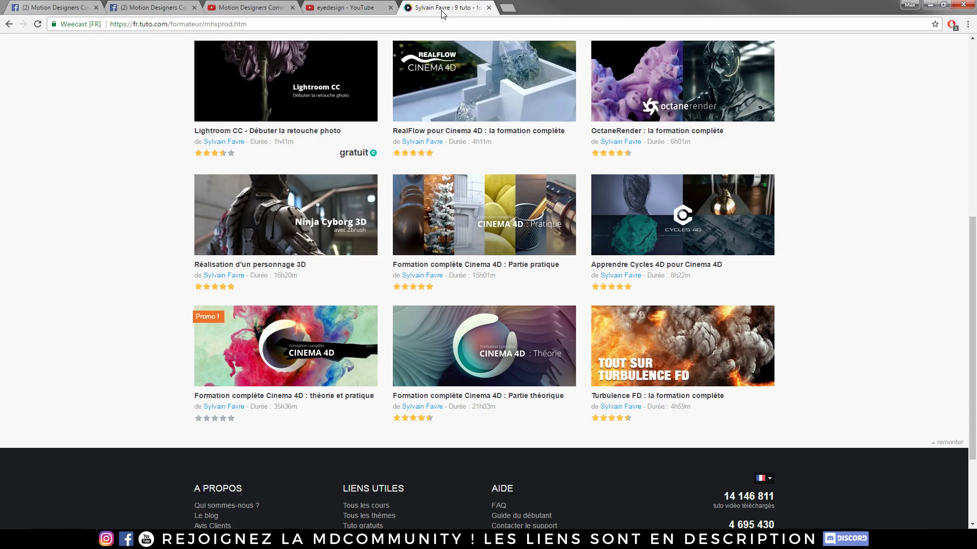
scroll(188, 321, "up", 3)
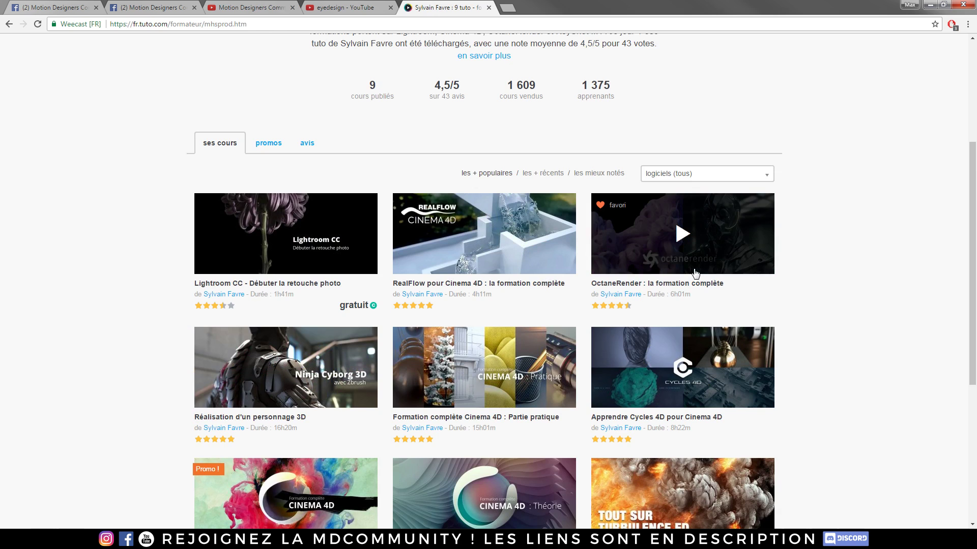
scroll(669, 278, "up", 4)
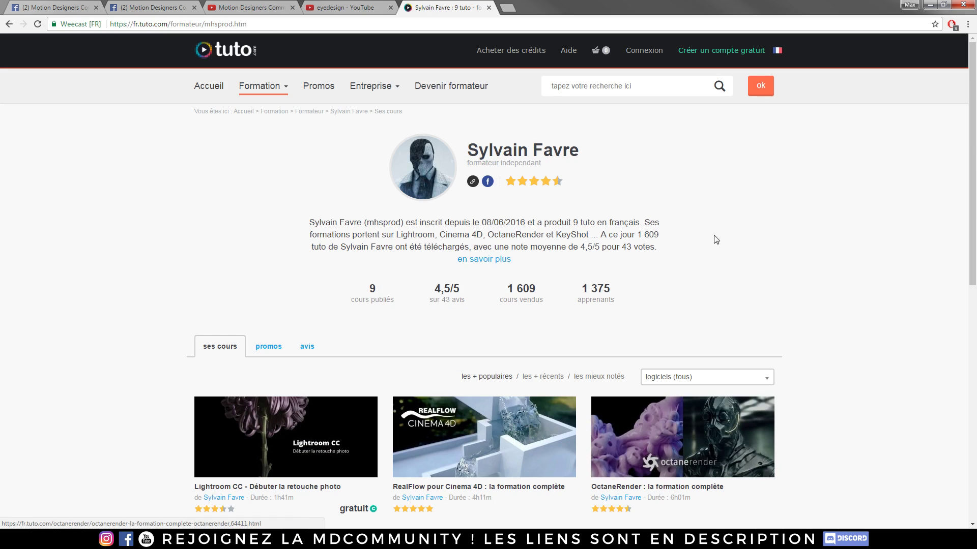
scroll(656, 229, "down", 8)
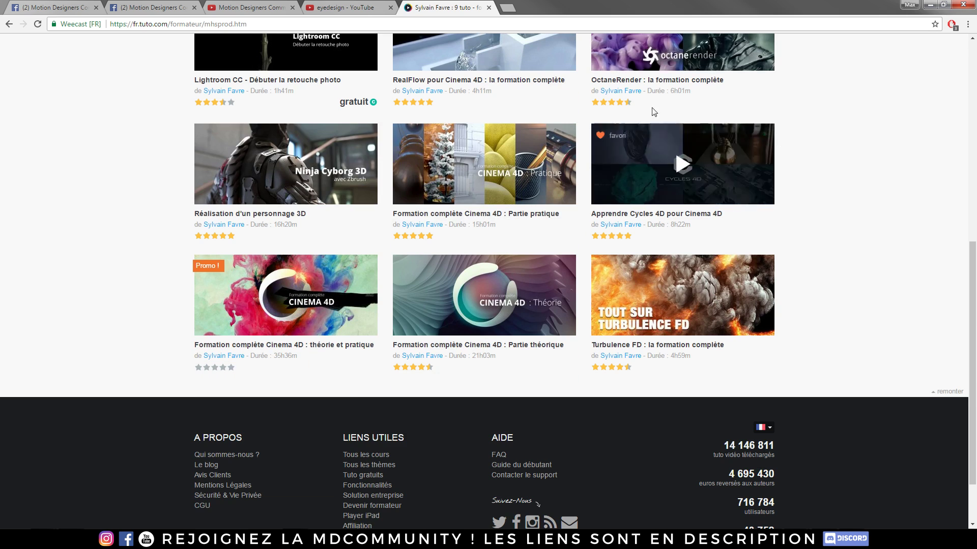
scroll(209, 210, "up", 3)
left_click(696, 186)
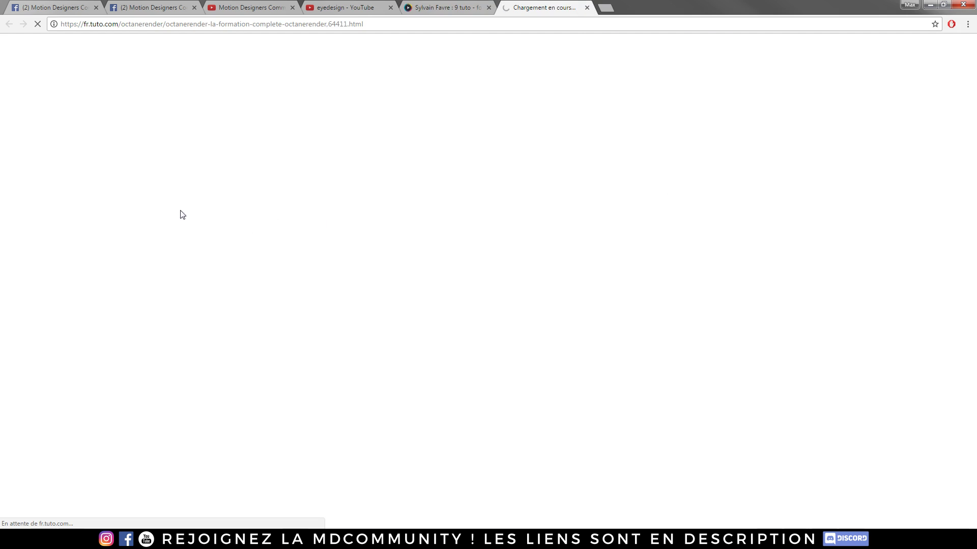
Review the OctaneRender course page, including its description, the lessons in the Bonus chapter and all pages of the image gallery
scroll(181, 206, "down", 15)
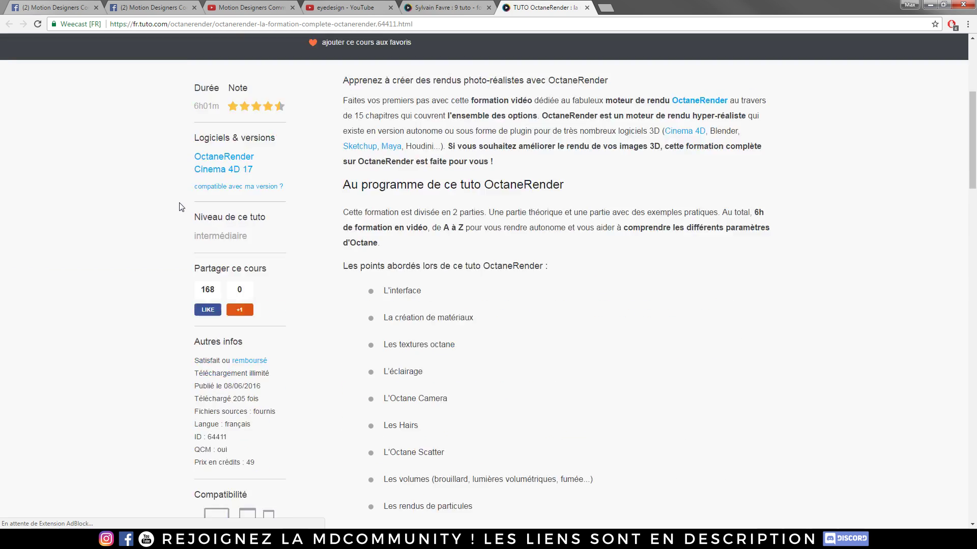
scroll(184, 202, "down", 6)
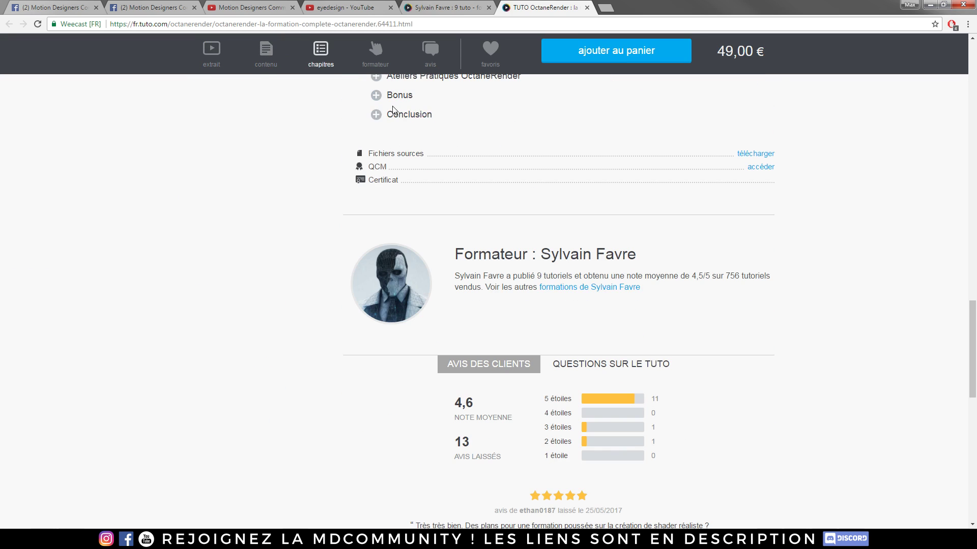
scroll(393, 110, "up", 1)
left_click(377, 146)
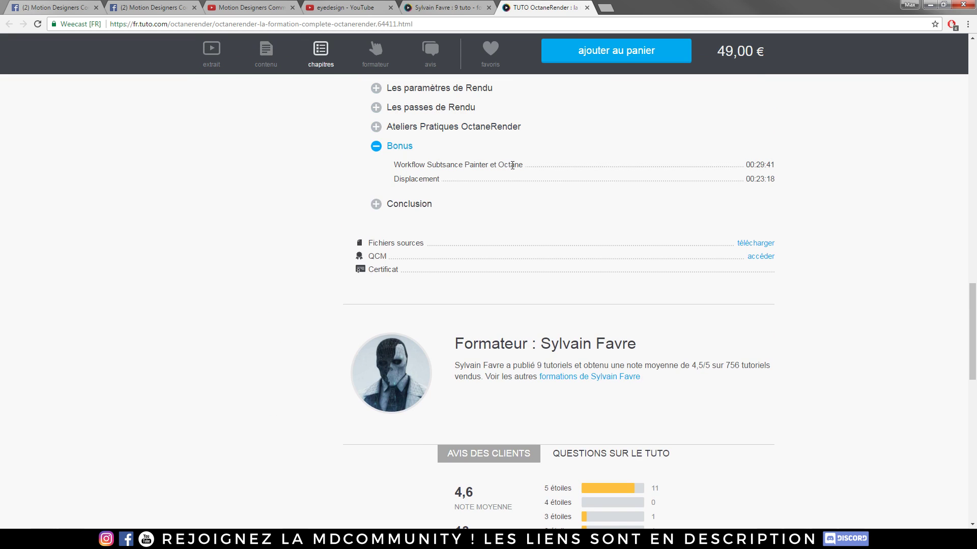
scroll(507, 168, "up", 11)
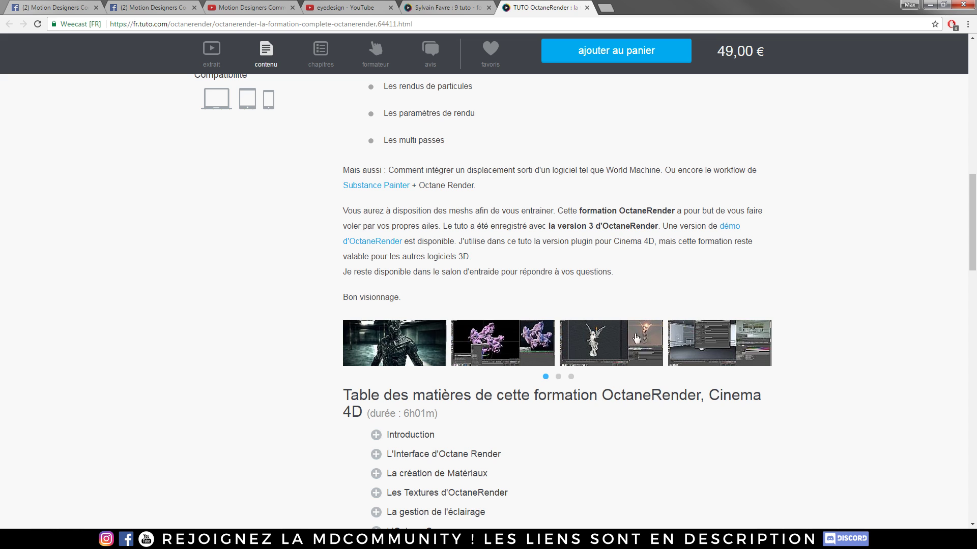
left_click(558, 378)
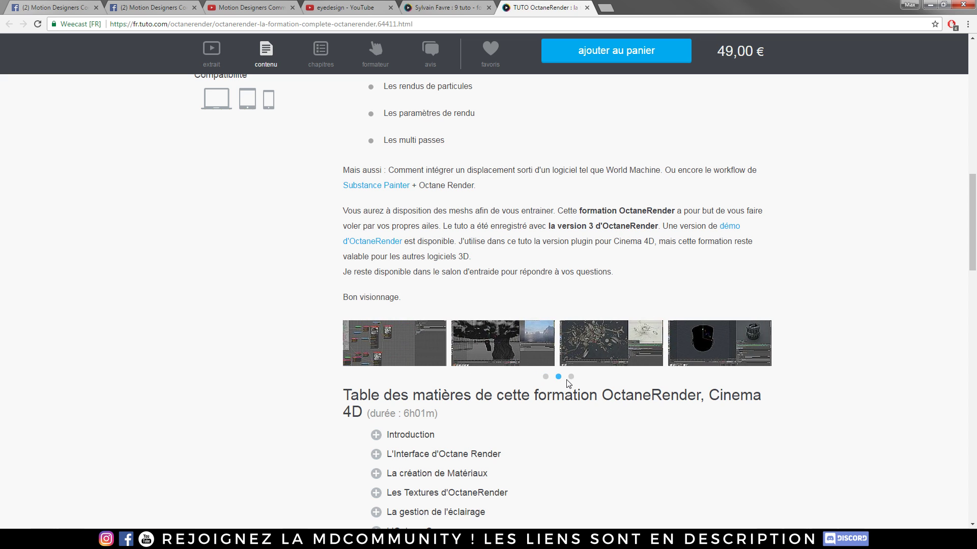
left_click(570, 377)
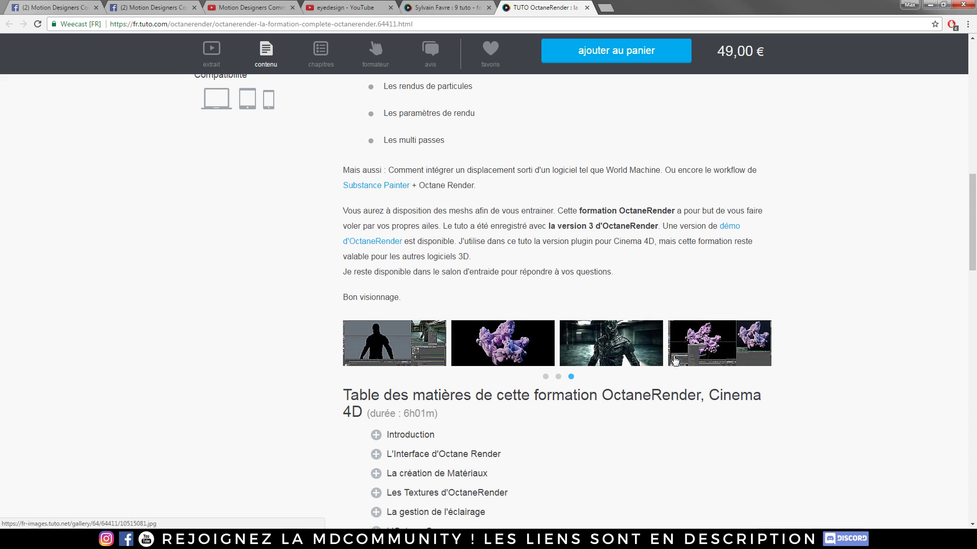
scroll(331, 332, "up", 13)
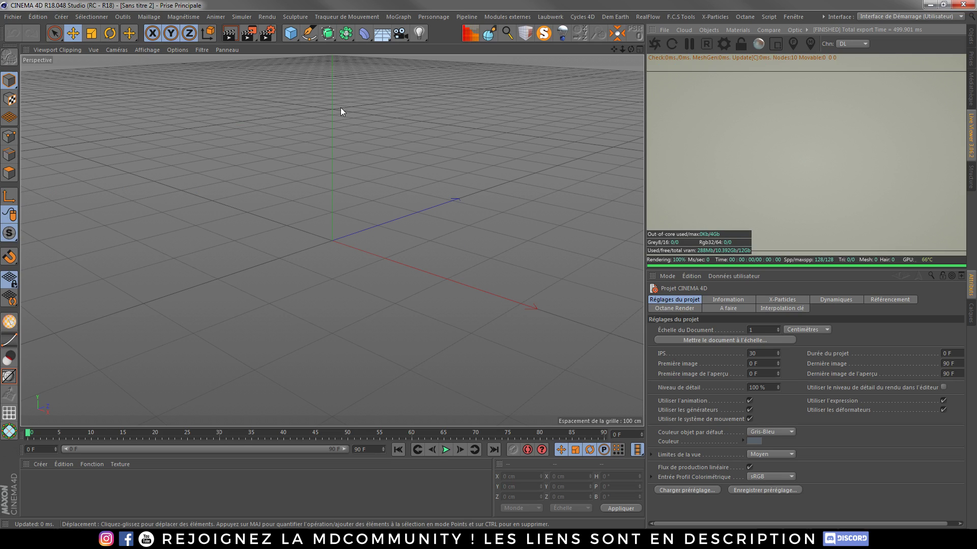
Switch to Cinema 4D and set the render kernel to Pathtracing in the Octane settings
left_click(11, 17)
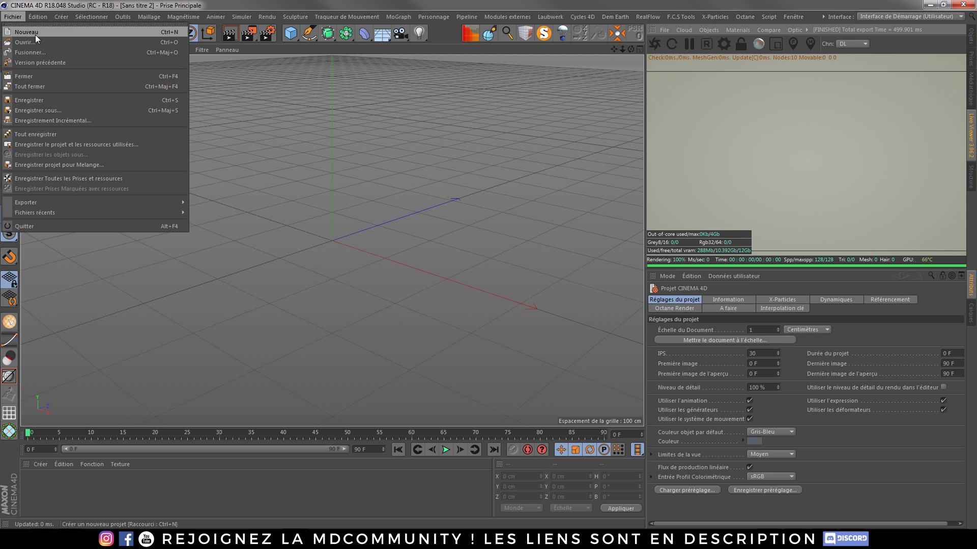
left_click(724, 45)
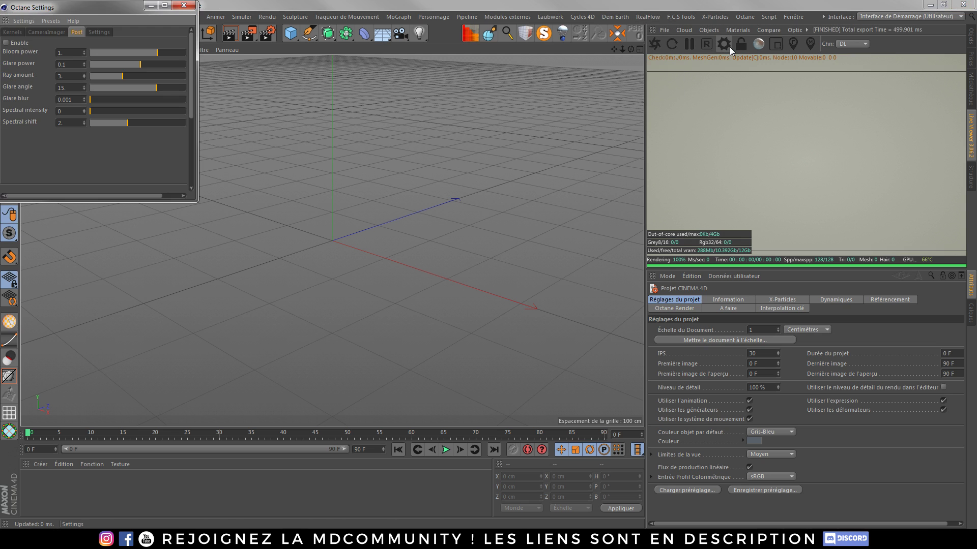
left_click_drag(69, 10, 276, 31)
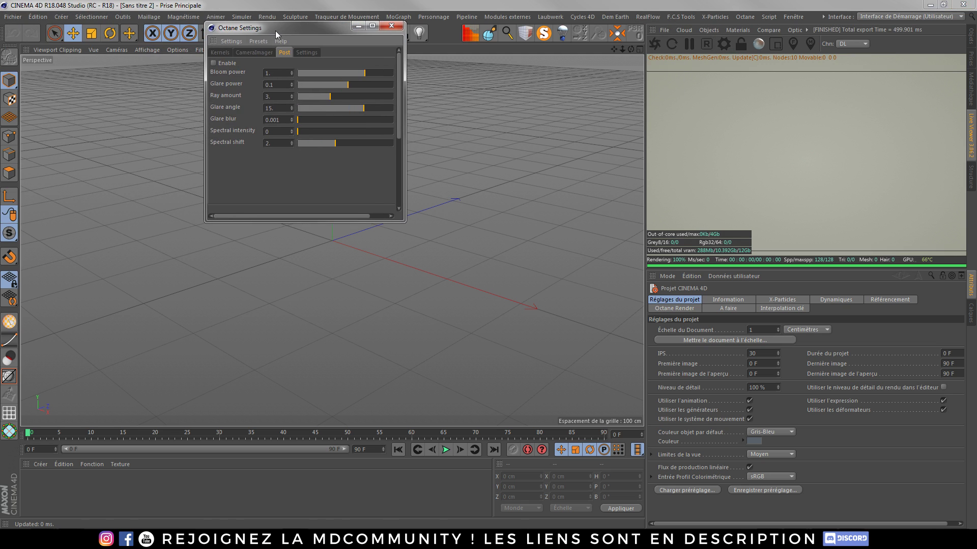
left_click(229, 54)
left_click(261, 64)
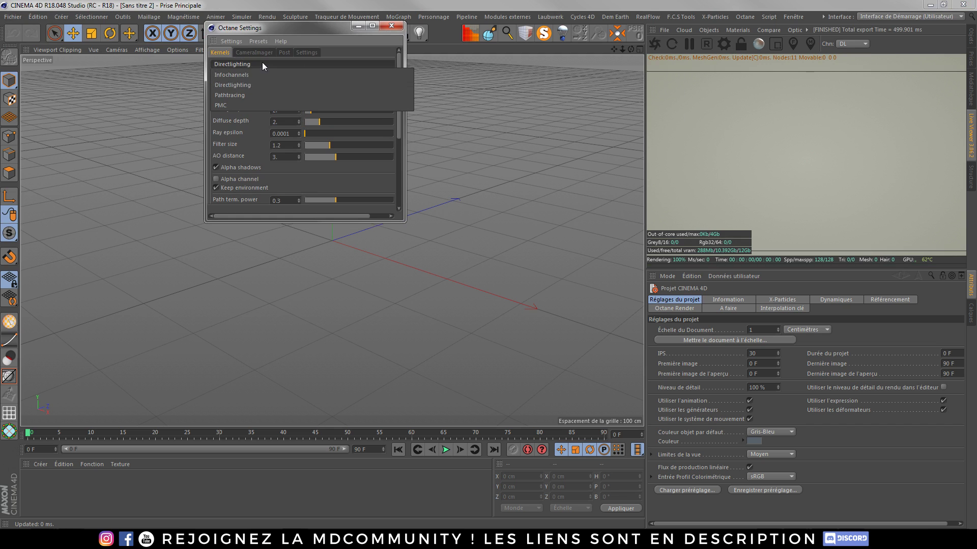
left_click(239, 95)
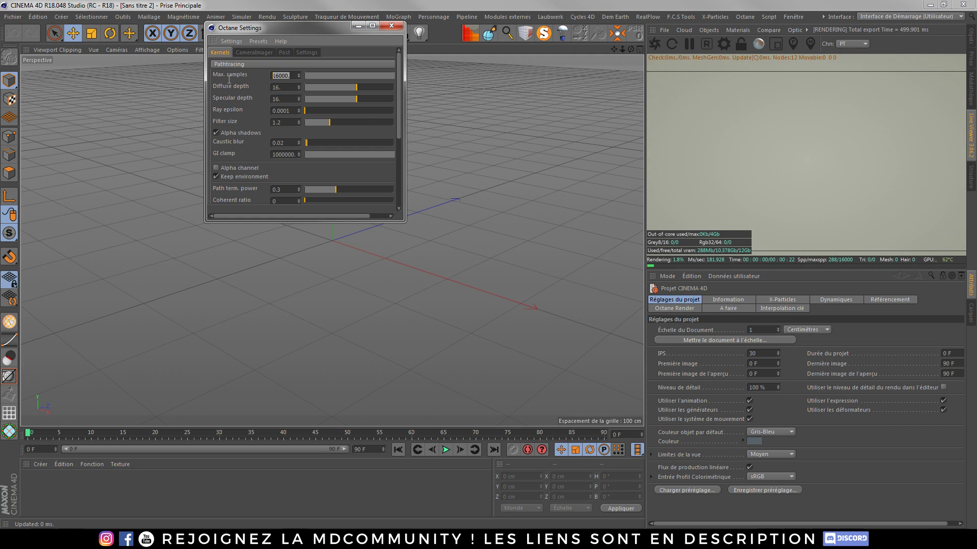
Set the Pathtracing kernel to 2048 max samples, diffuse depth 8, specular depth 8 and GI clamp 0.7
type("2048.")
key("Tab")
type("8")
key("Tab")
type("8")
left_click(283, 154)
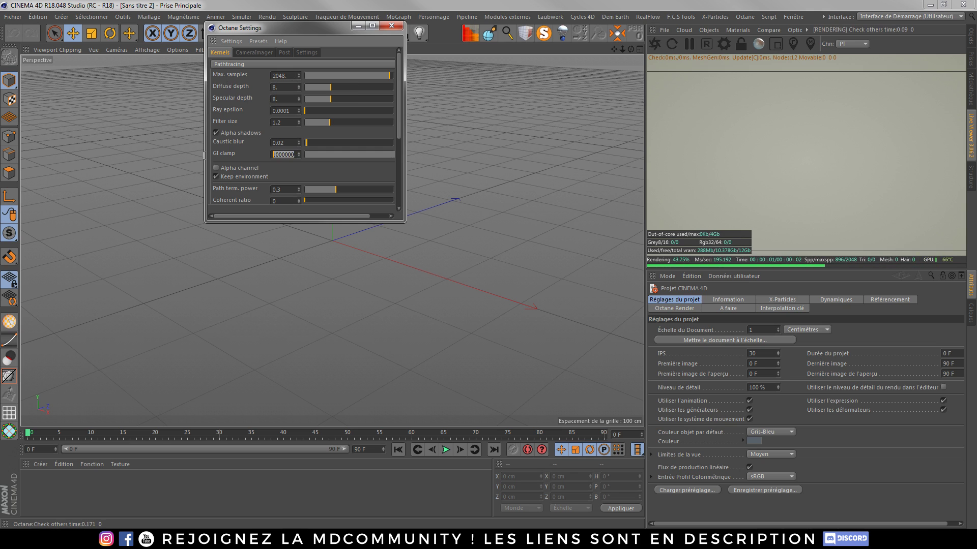
type("0.7")
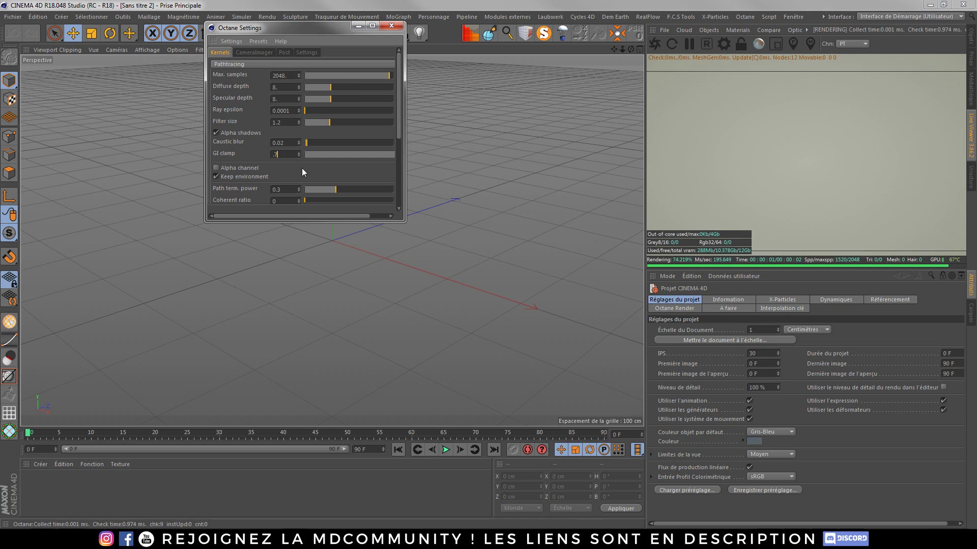
key("Return")
Enable adaptive sampling for the Pathtracing kernel and set the coherent ratio to 0.25
scroll(396, 132, "down", 2)
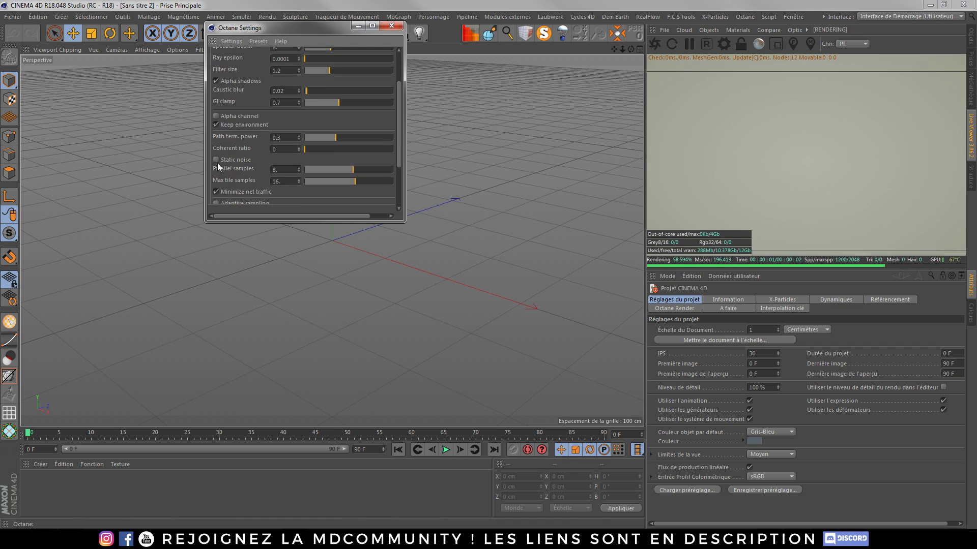
left_click(216, 202)
left_click_drag(313, 147, 323, 150)
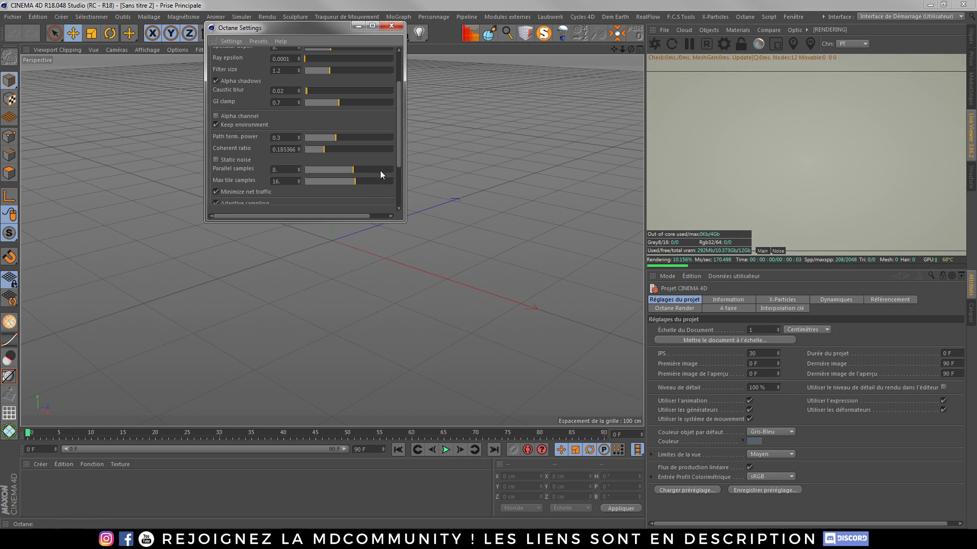
double_click(280, 148)
type("0.25")
key("Return")
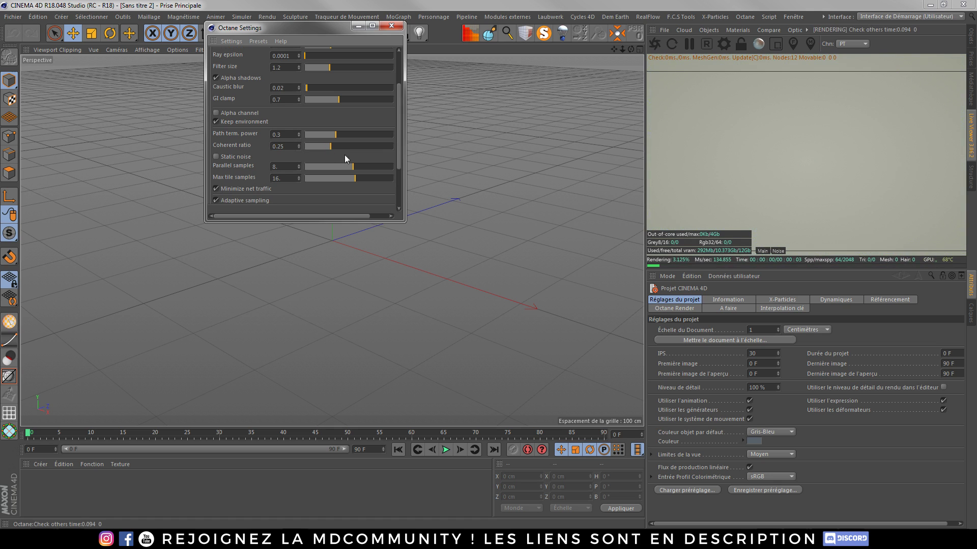
Raise the kernel's parallel samples to 14 and its max tile samples to 28
left_click_drag(399, 131, 399, 130)
left_click_drag(387, 167, 396, 167)
left_click_drag(390, 179, 397, 185)
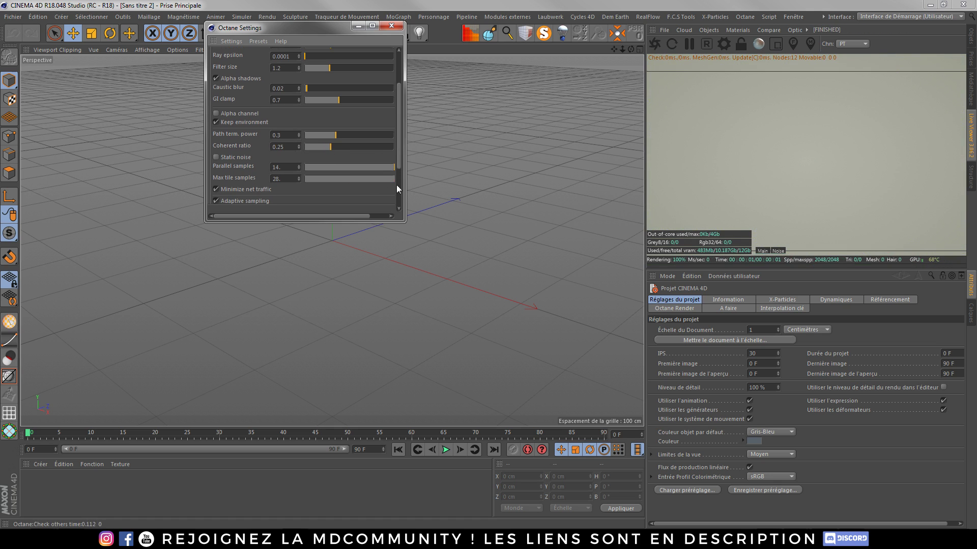
left_click_drag(399, 151, 404, 99)
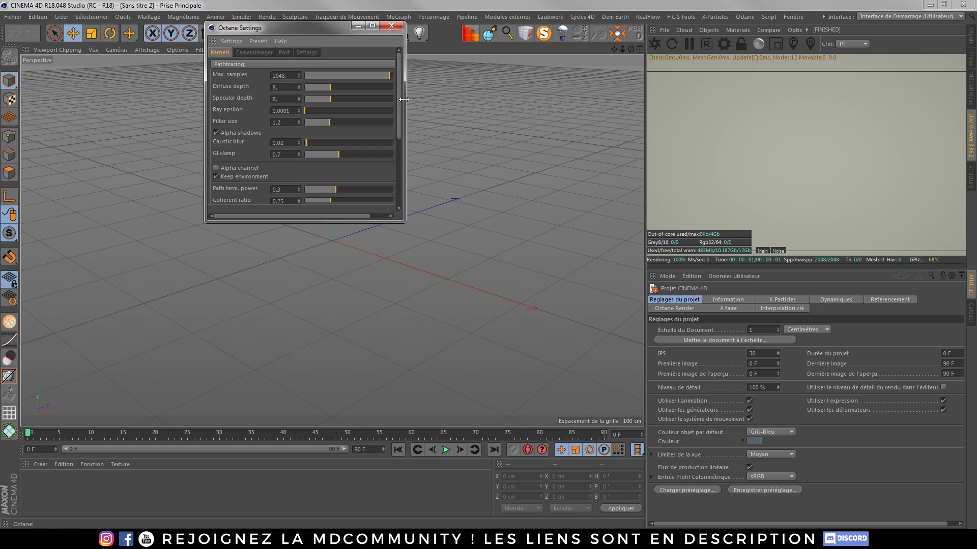
Set the camera imager response to Linear with gamma 2.2 and enable natural response in the Octane settings
left_click(264, 53)
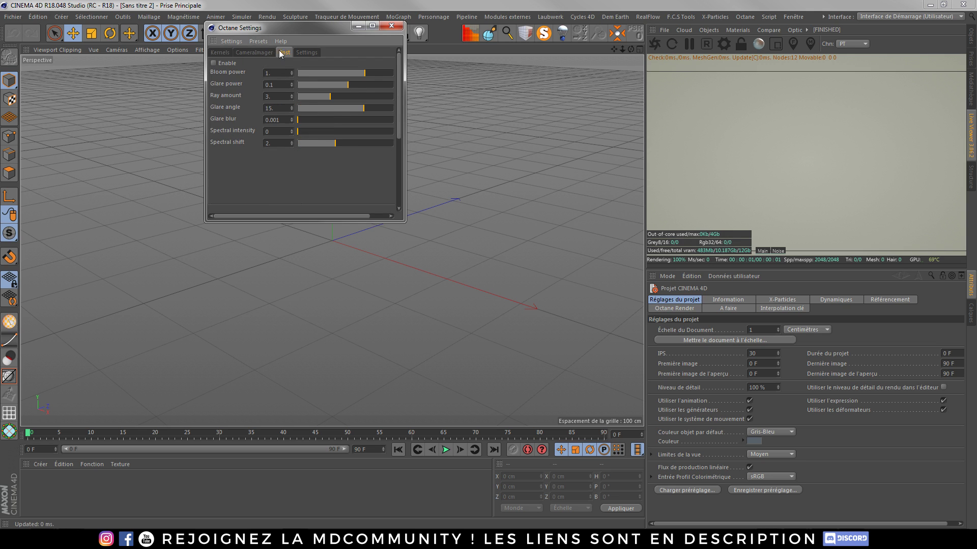
left_click(292, 101)
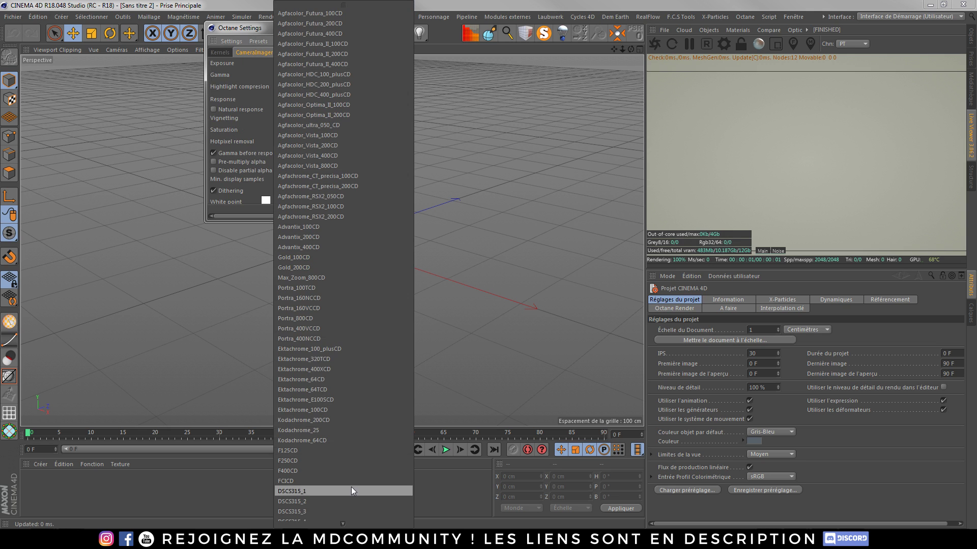
left_click(293, 515)
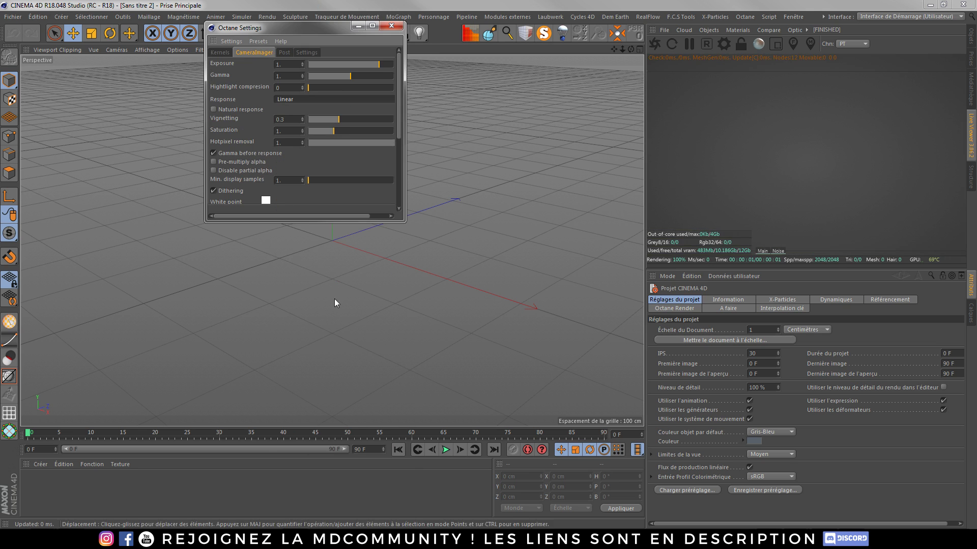
left_click(294, 77)
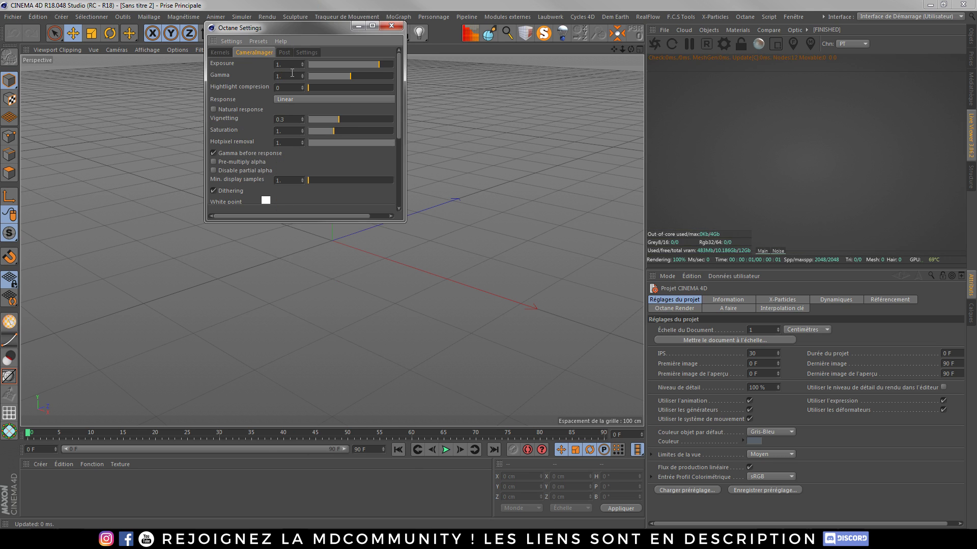
left_click(254, 109)
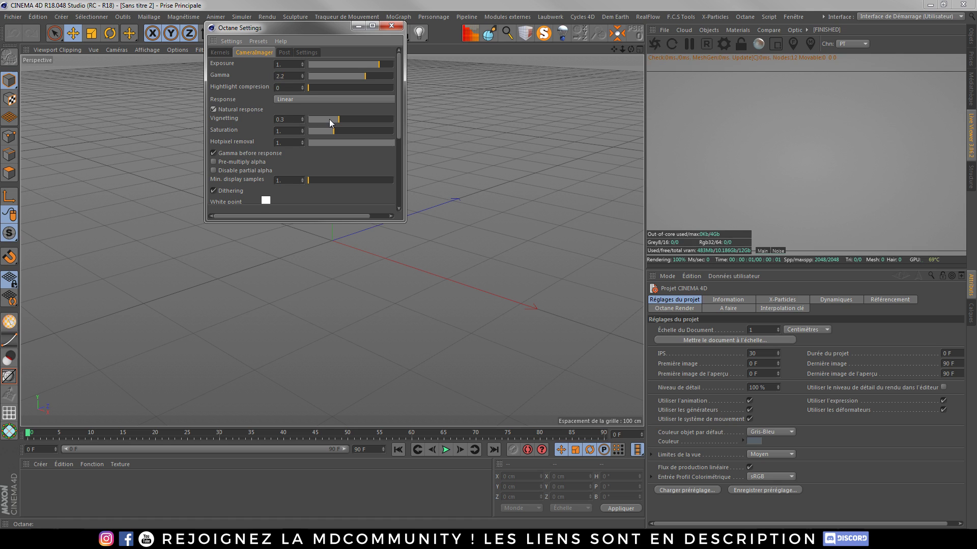
Review the post-processing, general, camera imager and kernel options of the Octane settings, and close them
left_click(286, 52)
left_click(302, 53)
left_click(260, 53)
left_click(284, 53)
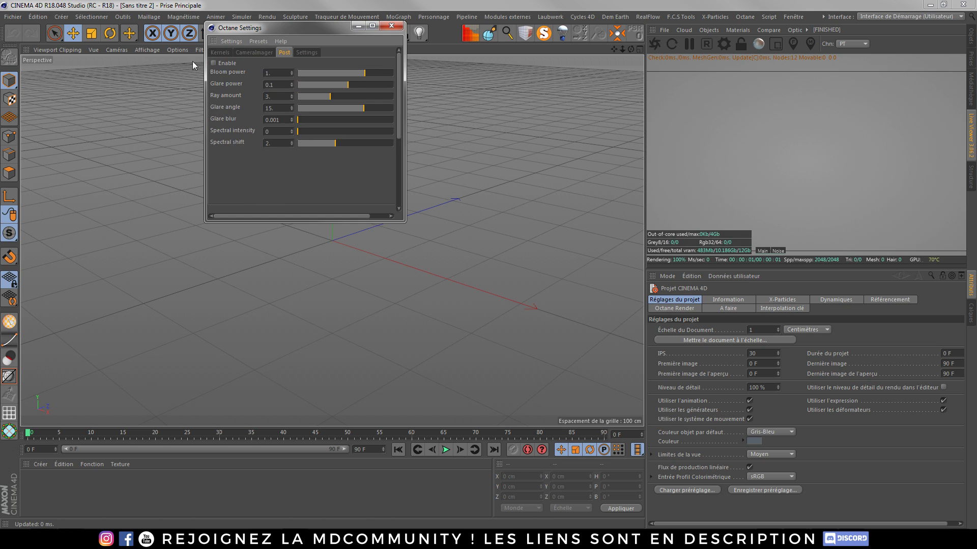
left_click(241, 53)
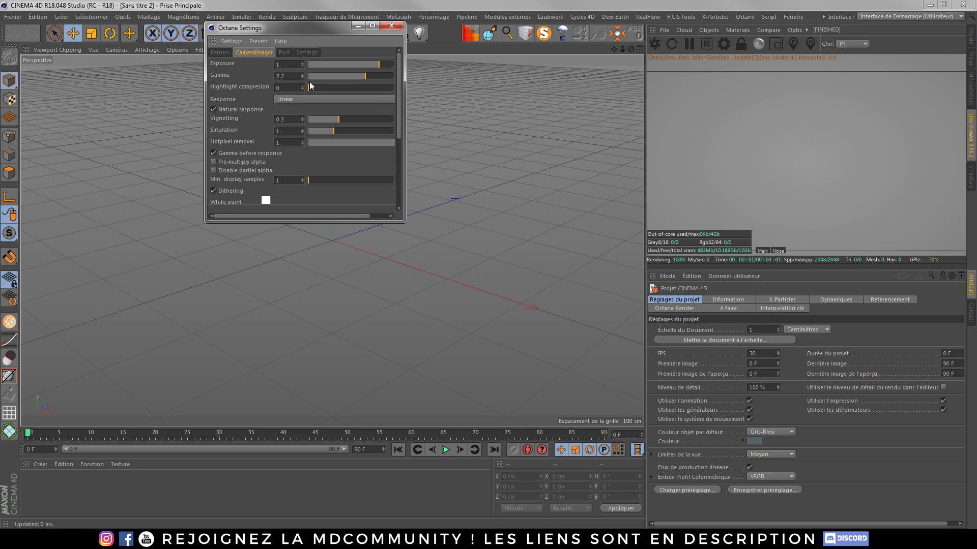
scroll(401, 97, "down", 2)
scroll(392, 99, "up", 2)
left_click(226, 53)
left_click(392, 26)
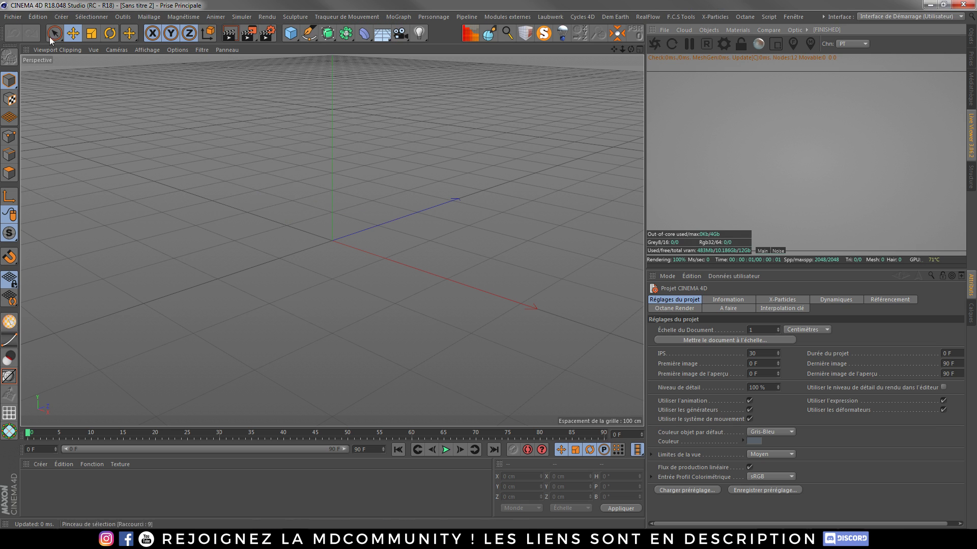
Merge the Sphere.fbx model from the 3D models folder into the project, accepting the import options
left_click(16, 18)
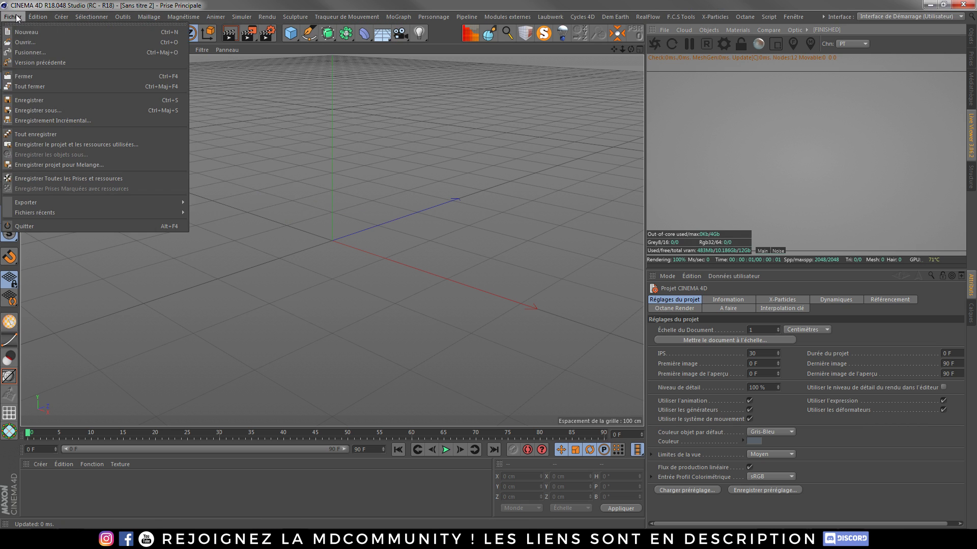
left_click(30, 52)
scroll(356, 234, "down", 1)
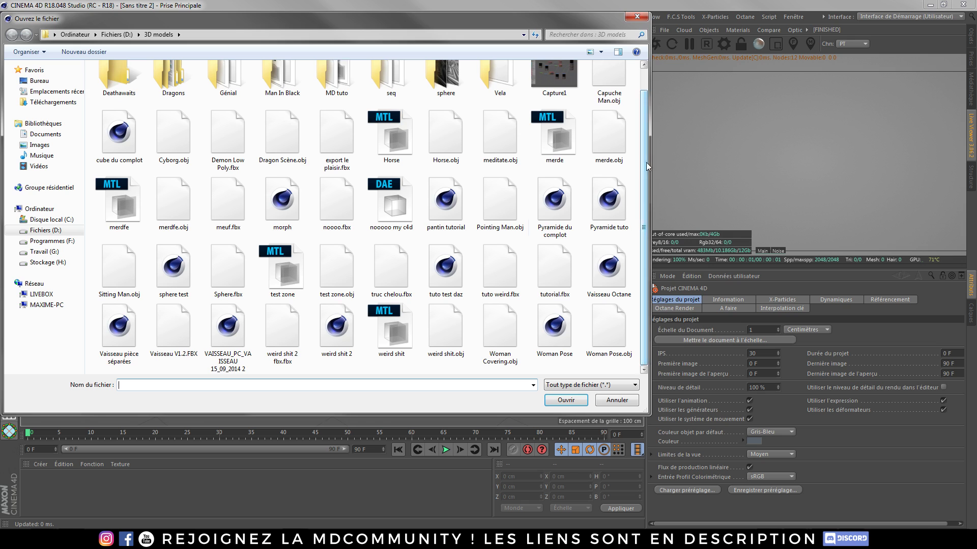
double_click(243, 274)
left_click(228, 385)
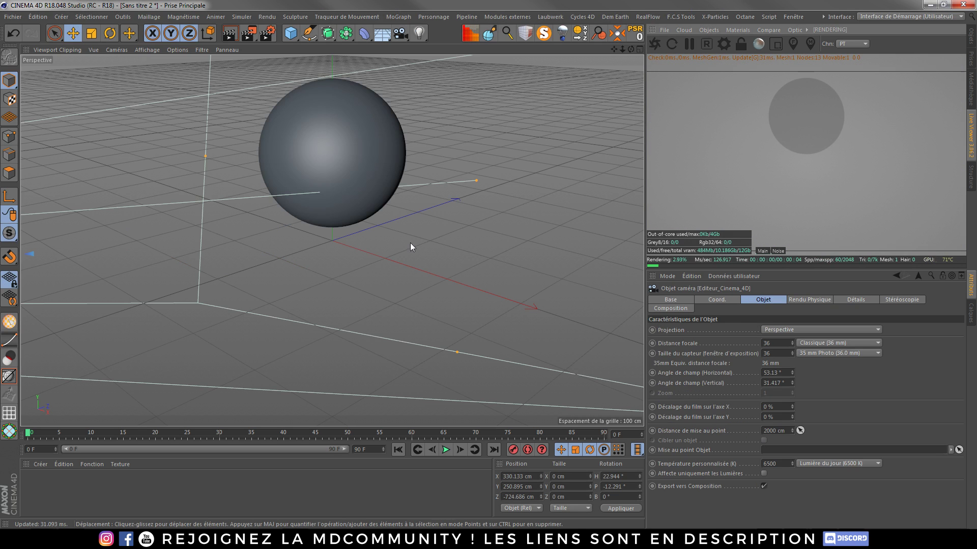
Delete the imported Editeur_Cinema_4D camera, leaving only the Emission sphere in the scene
left_click(970, 37)
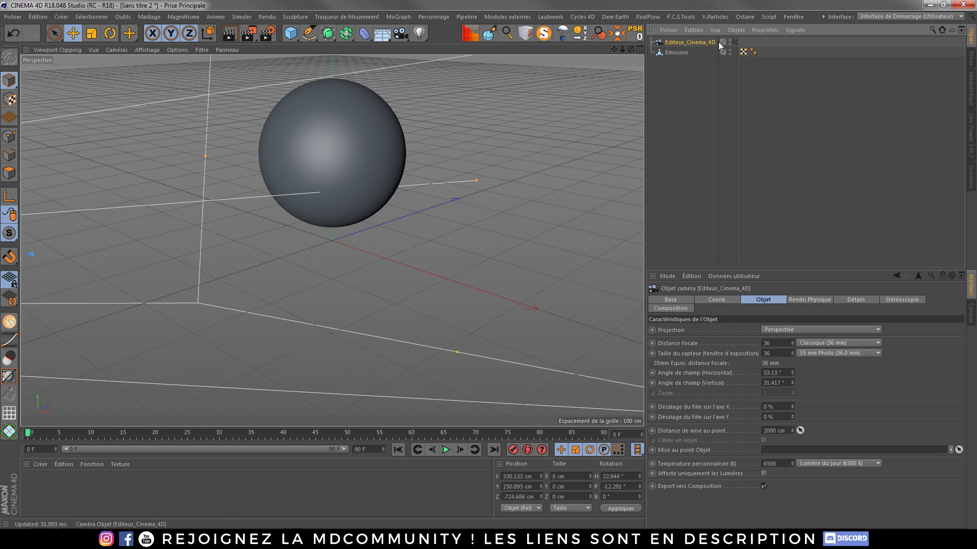
left_click(686, 45)
mouse_move(337, 151)
right_mouse_down("alt")
mouse_move(324, 149)
mouse_move(331, 139)
right_mouse_up("alt")
middle_click_drag(332, 138, 333, 200, "alt")
left_click_drag(332, 200, 380, 195, "alt")
right_click_drag(380, 194, 300, 224, "alt")
left_click_drag(300, 224, 303, 225, "alt")
Switch to the BP - UV Edit layout and display the UV mesh of the Emission sphere
left_click(954, 20)
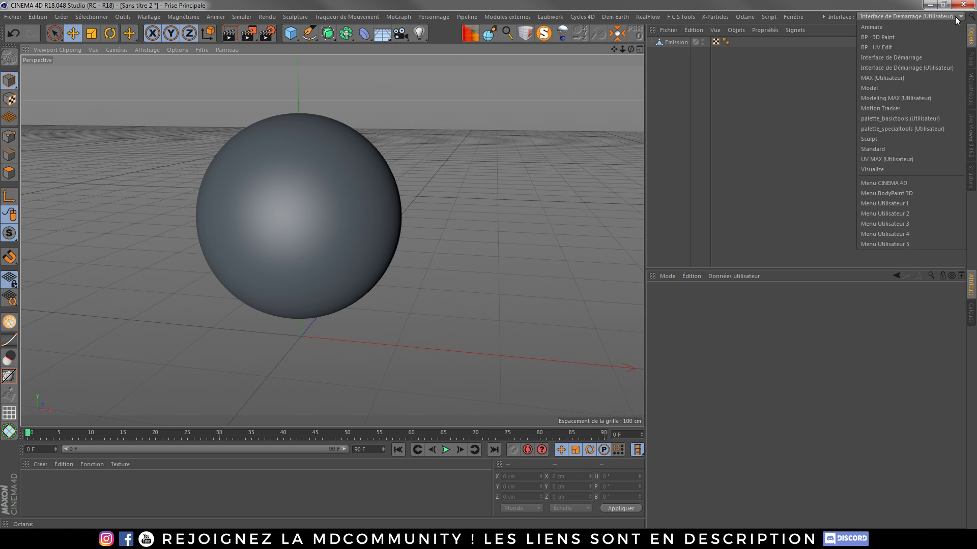
left_click(895, 46)
left_click(29, 381)
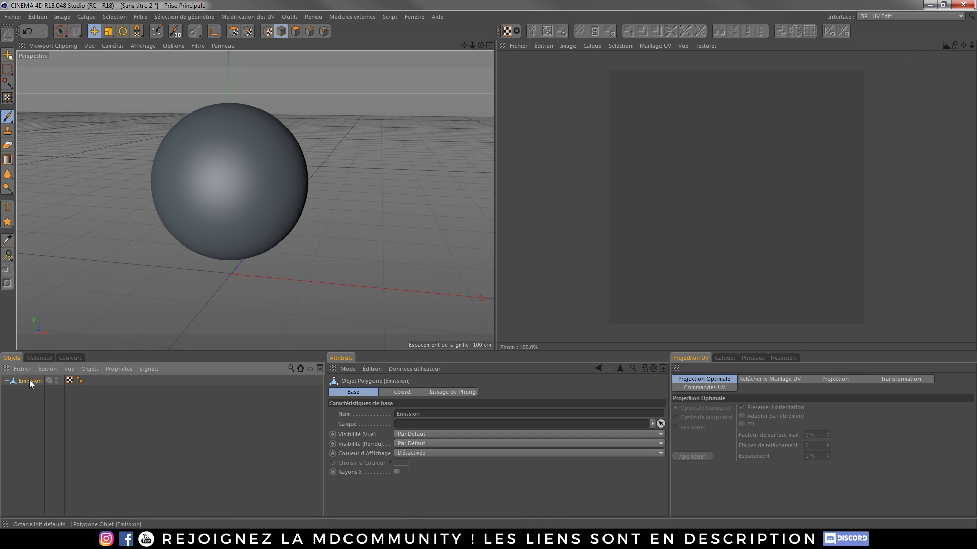
left_click(666, 45)
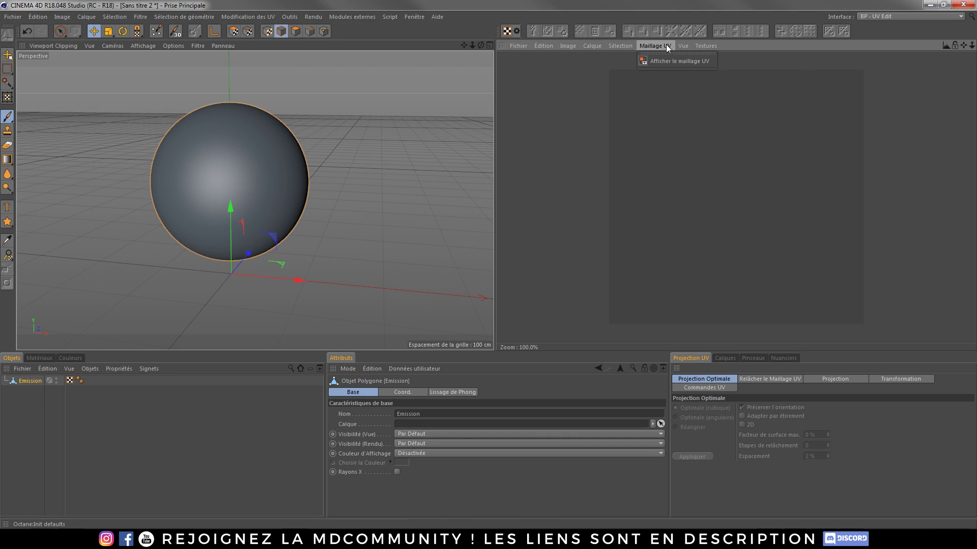
left_click(667, 57)
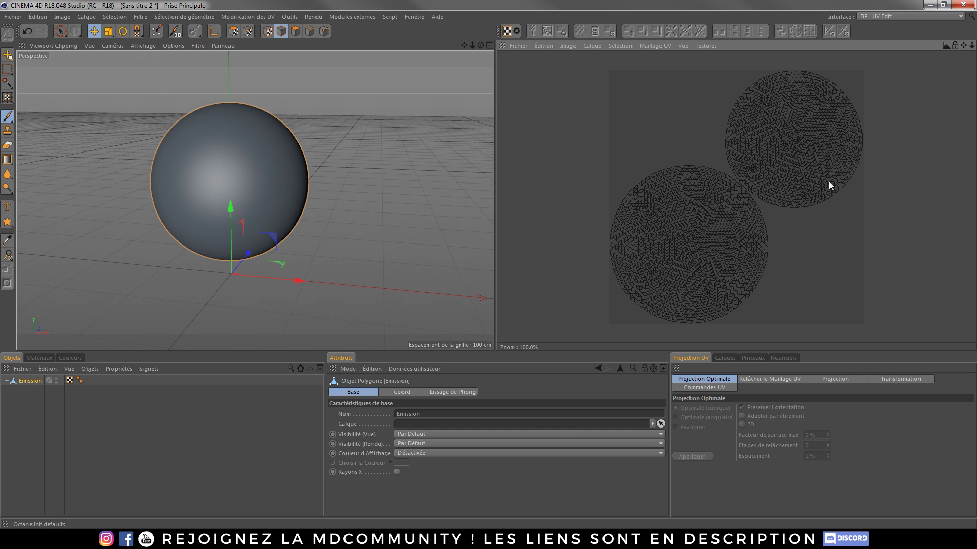
Switch the interface to the MAX (Utilisateur) layout
left_click(901, 17)
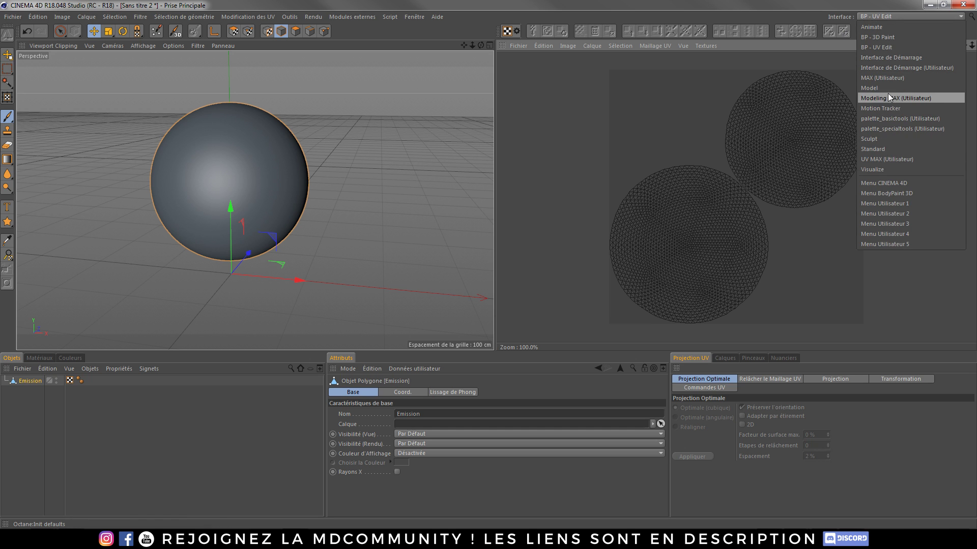
left_click(890, 77)
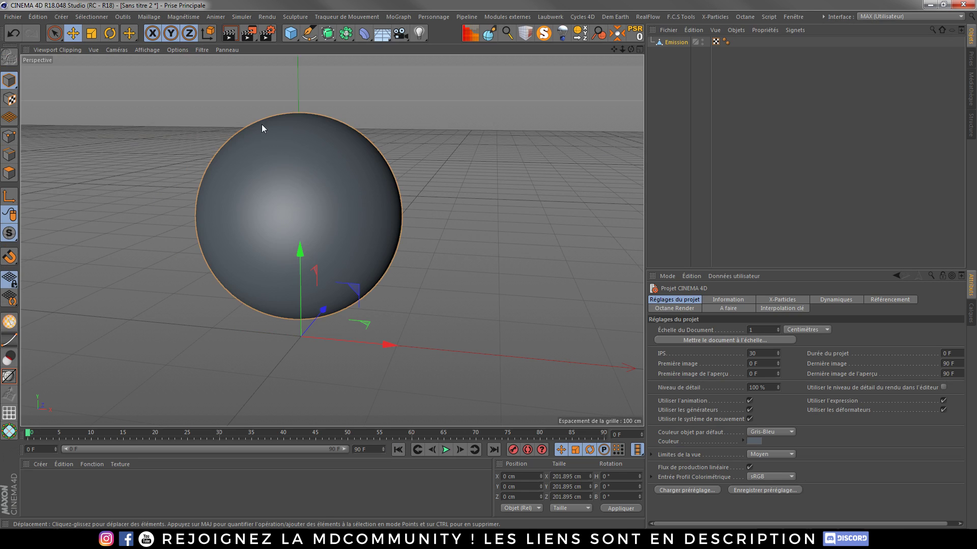
scroll(281, 222, "up", 3)
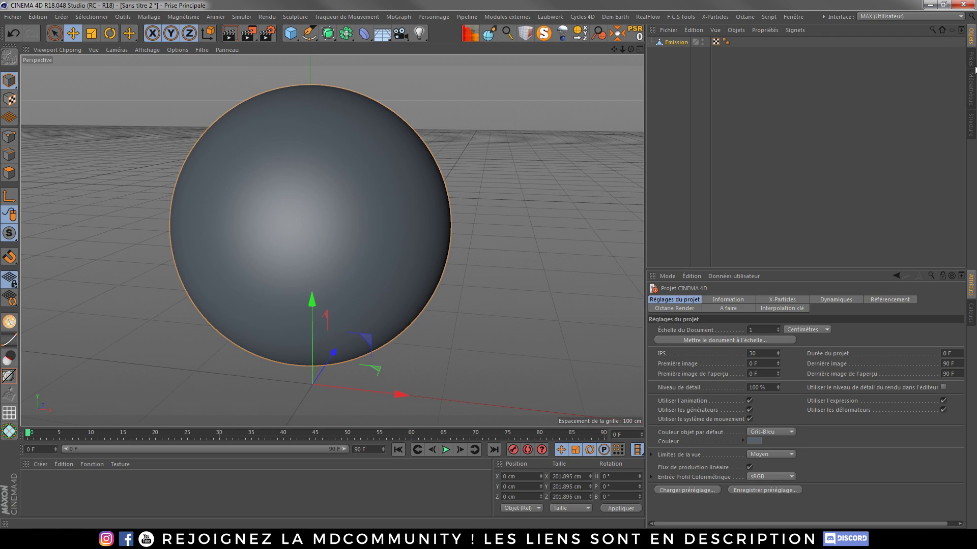
Open the Octane Live Viewer, dock it alongside the object manager and start rendering the scene
left_click(745, 16)
left_click(758, 31)
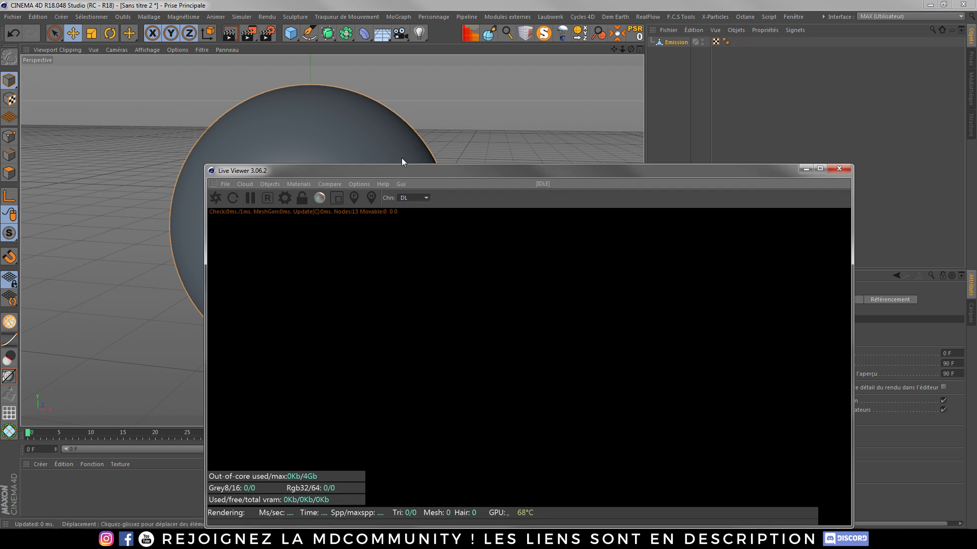
left_click_drag(213, 184, 972, 110)
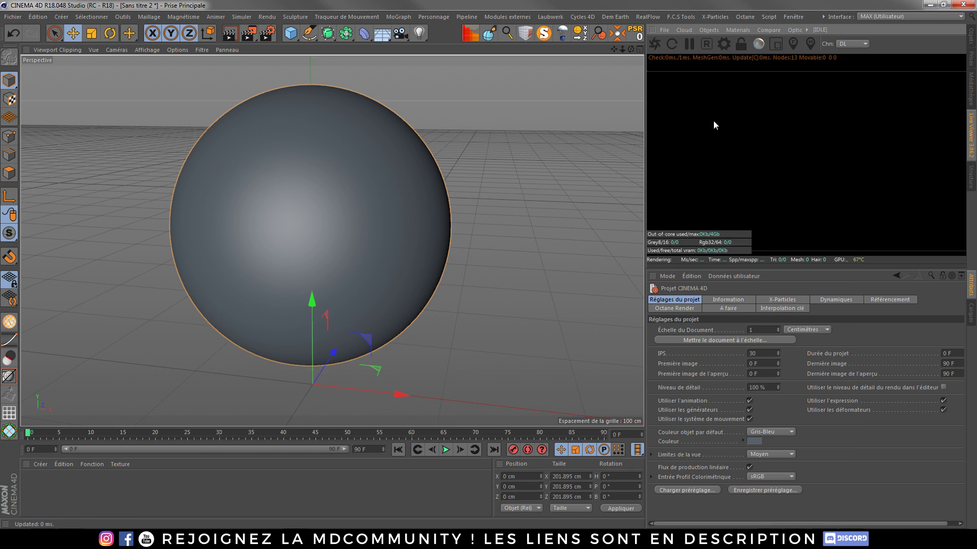
left_click(656, 47)
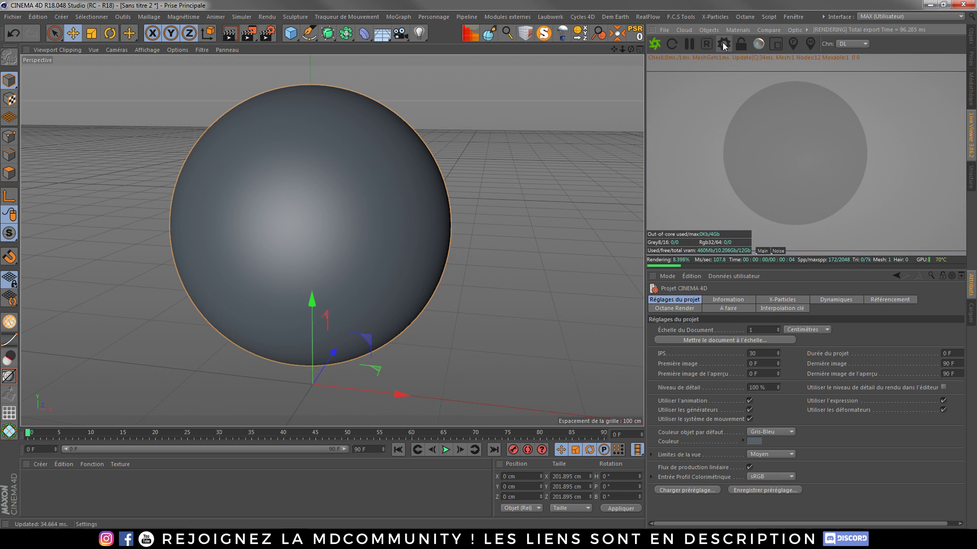
Check the Octane kernel settings and add an OctaneSky with an image-textured environment tag to the scene
left_click(723, 46)
left_click_drag(87, 12, 274, 29)
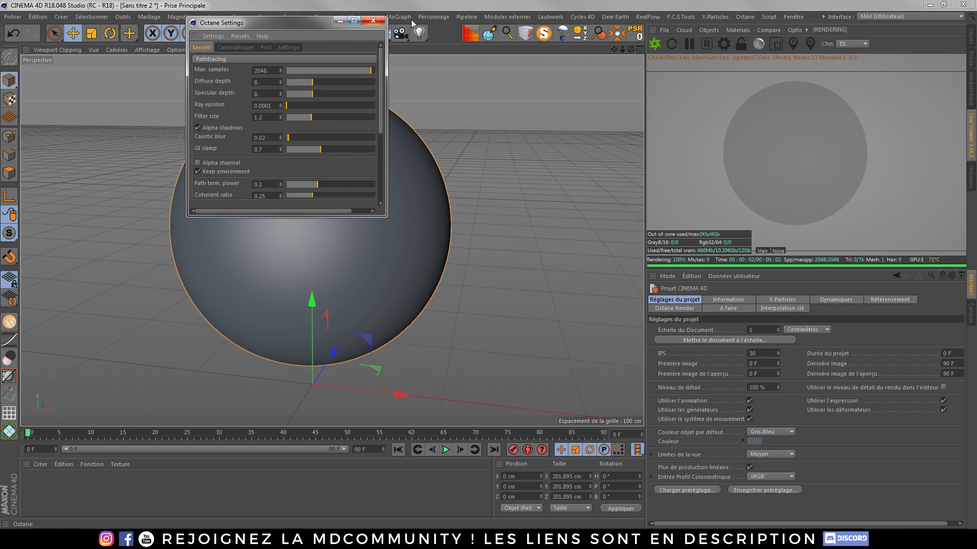
left_click(718, 31)
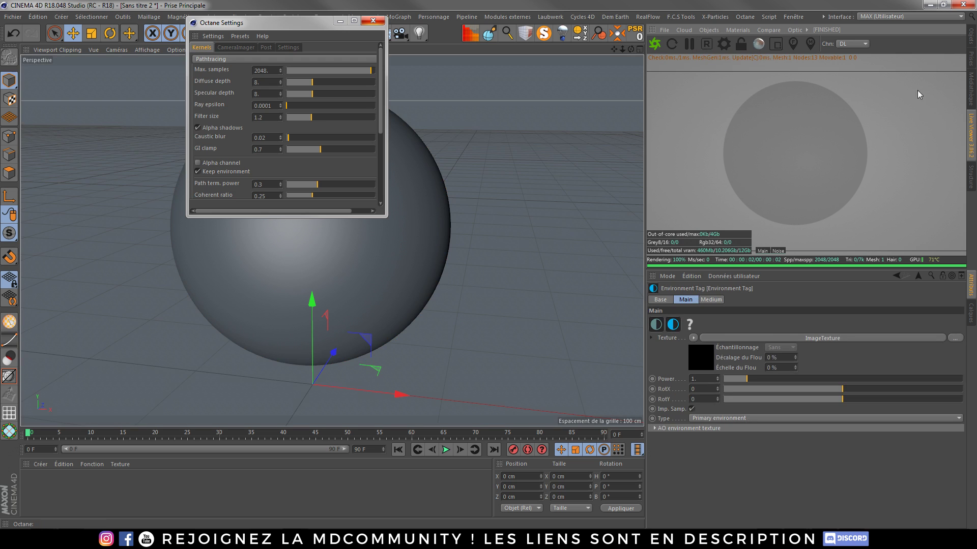
left_click(971, 36)
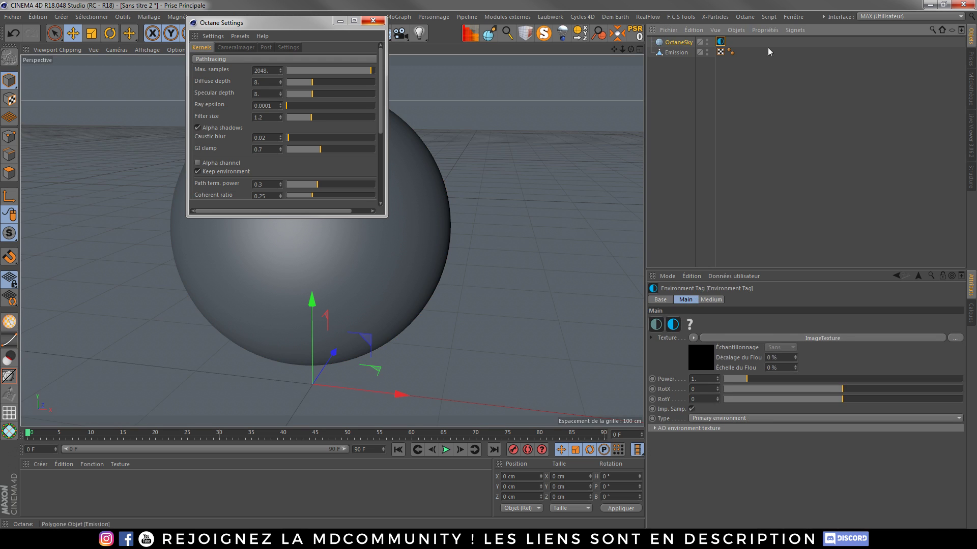
Add an HDRI Link tag to the OctaneSky, select the tag and bring back the live render
right_click(679, 42)
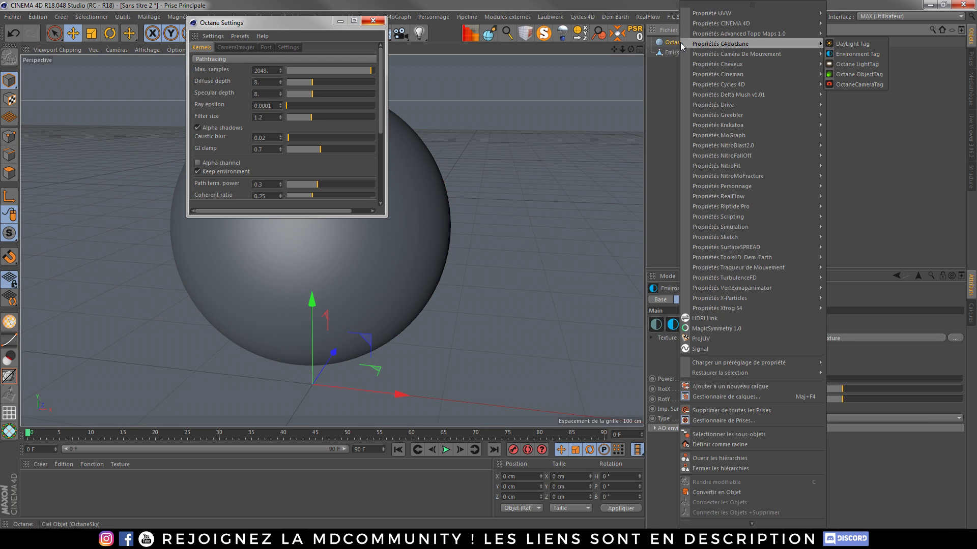
left_click(711, 319)
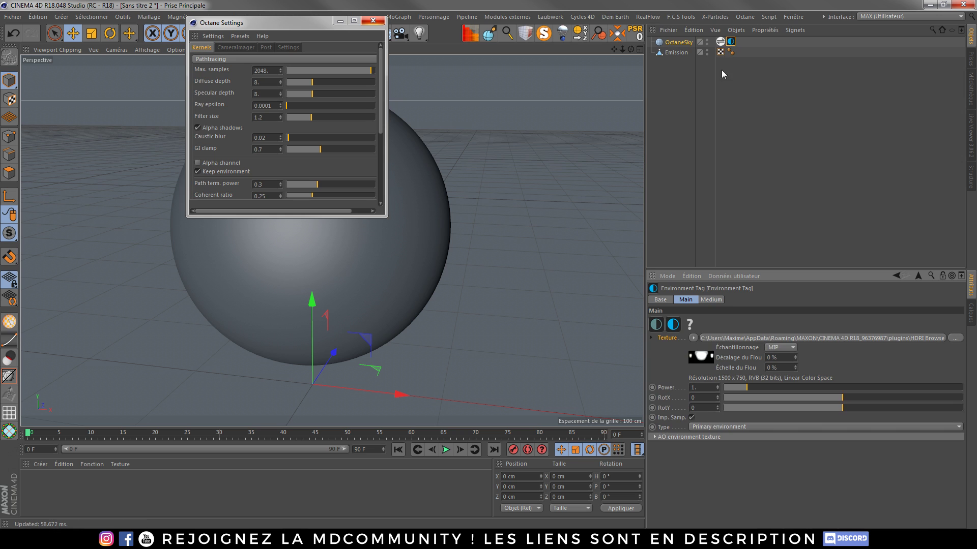
left_click(720, 42)
left_click(971, 142)
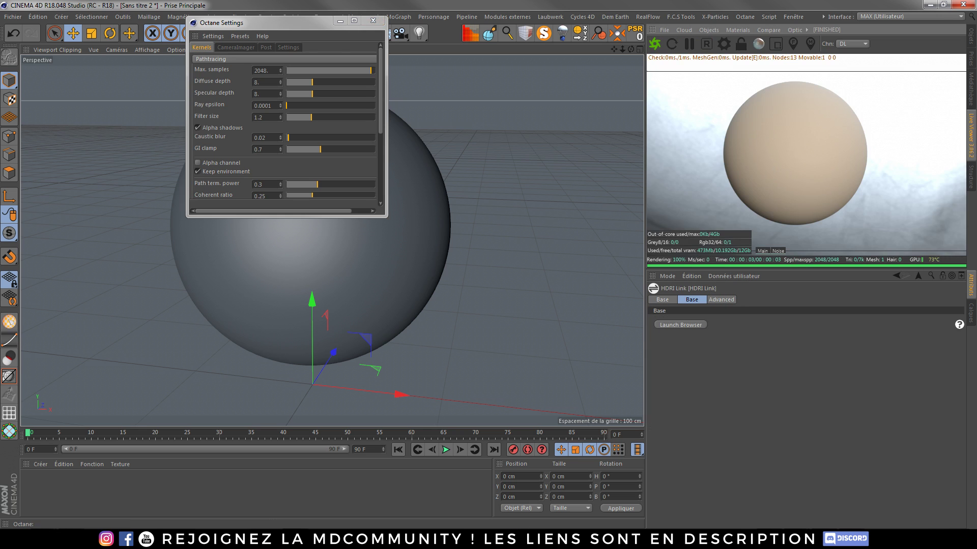
Close the Octane settings and load the Abandoned Putt Putt HDRI from the Spring 2015 pack through the HDRI Link browser
left_click(373, 20)
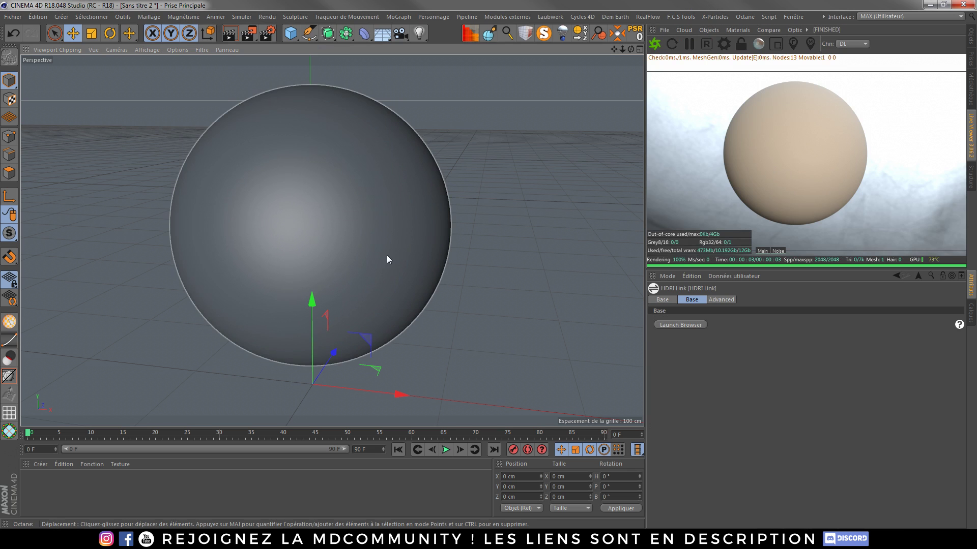
middle_click_drag(387, 255, 396, 264, "alt")
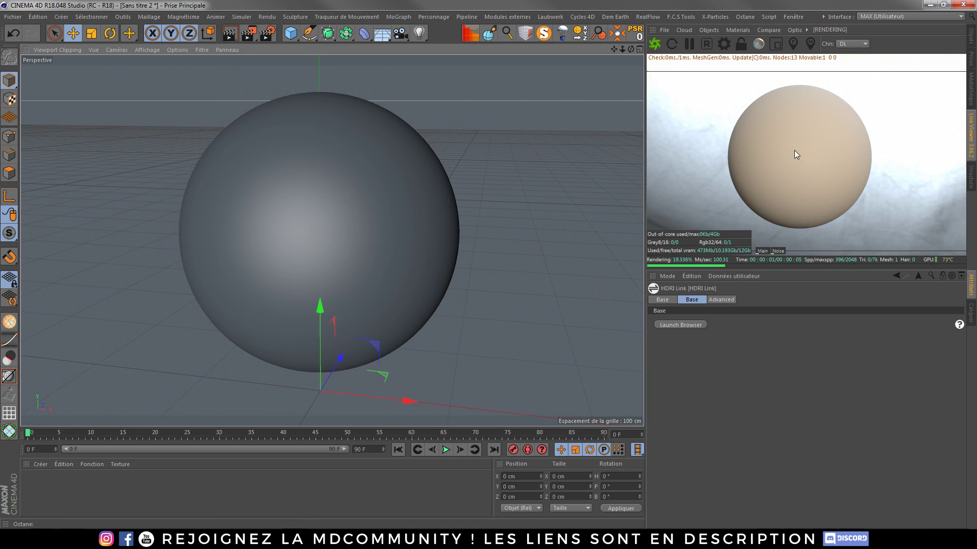
left_click(684, 326)
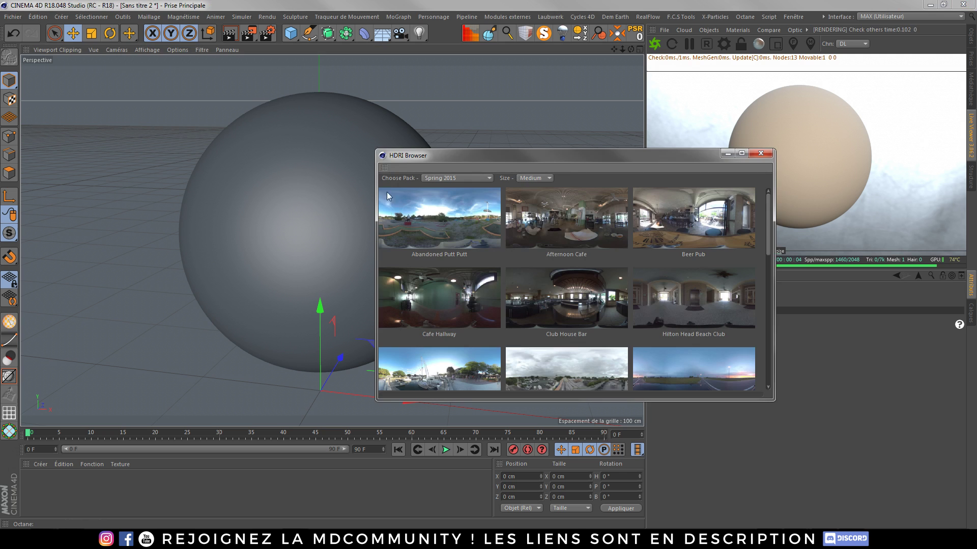
mouse_move(769, 228)
left_mouse_down()
mouse_move(774, 273)
mouse_move(774, 215)
left_mouse_up()
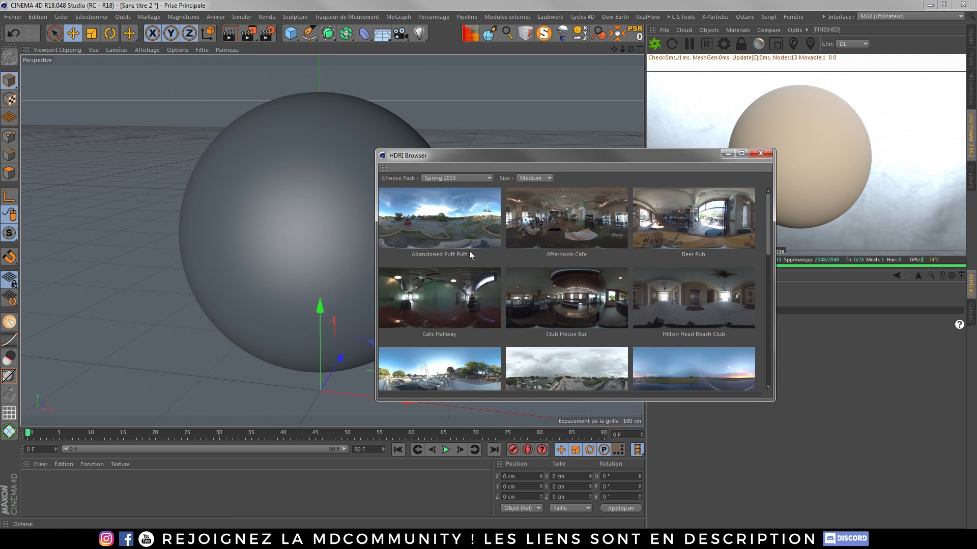
left_click(431, 206)
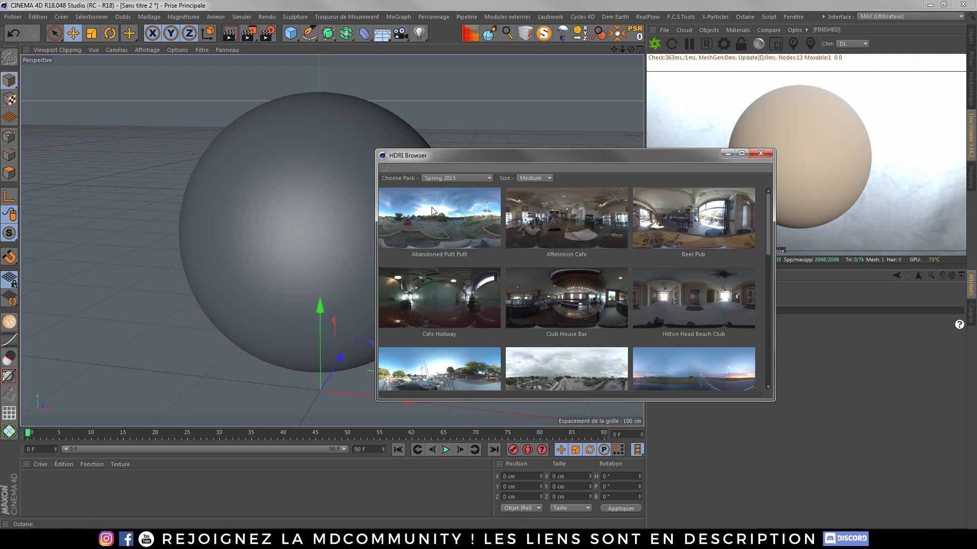
left_click(760, 154)
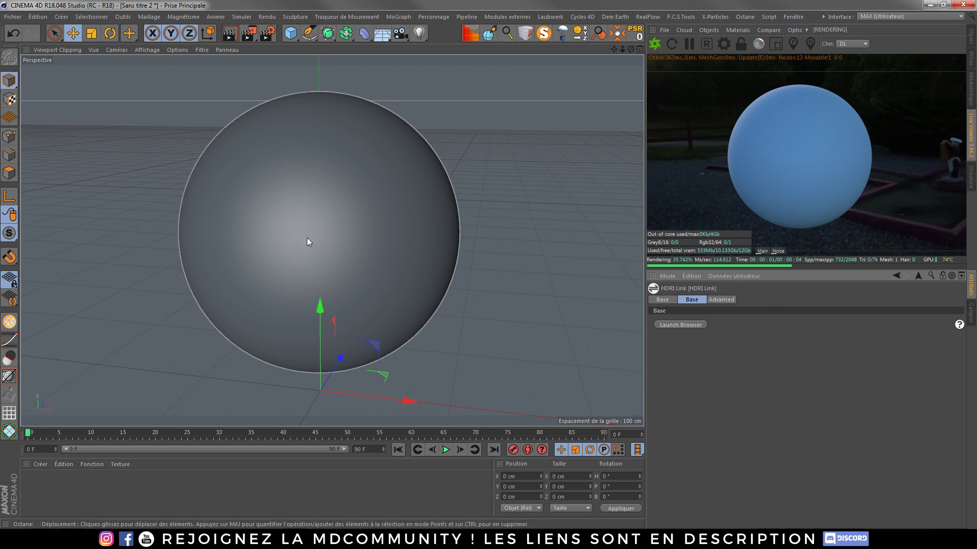
scroll(307, 237, "up", 2)
middle_click_drag(333, 224, 336, 228, "alt")
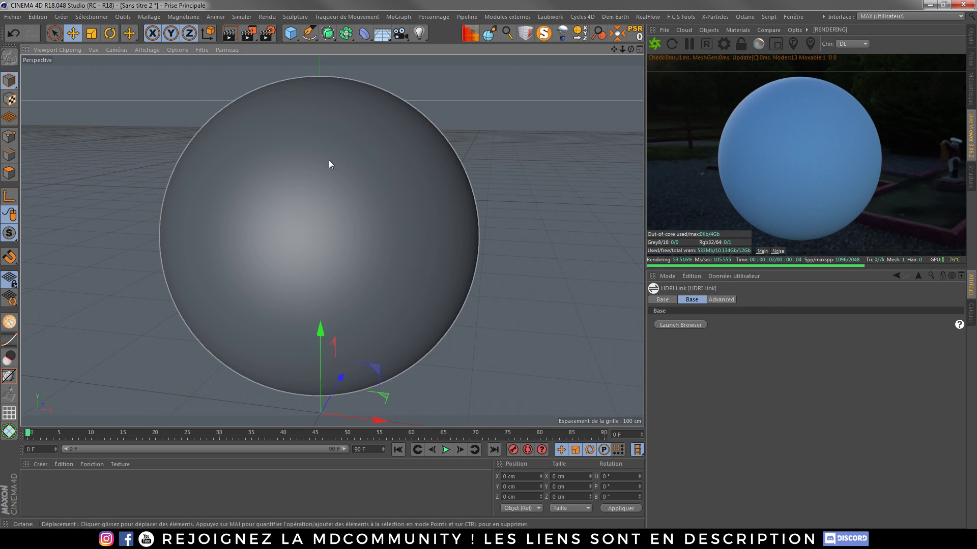
Set the power of the OctaneSky's environment tag to 1.25 and bring back the live render
left_click(970, 40)
left_click(731, 42)
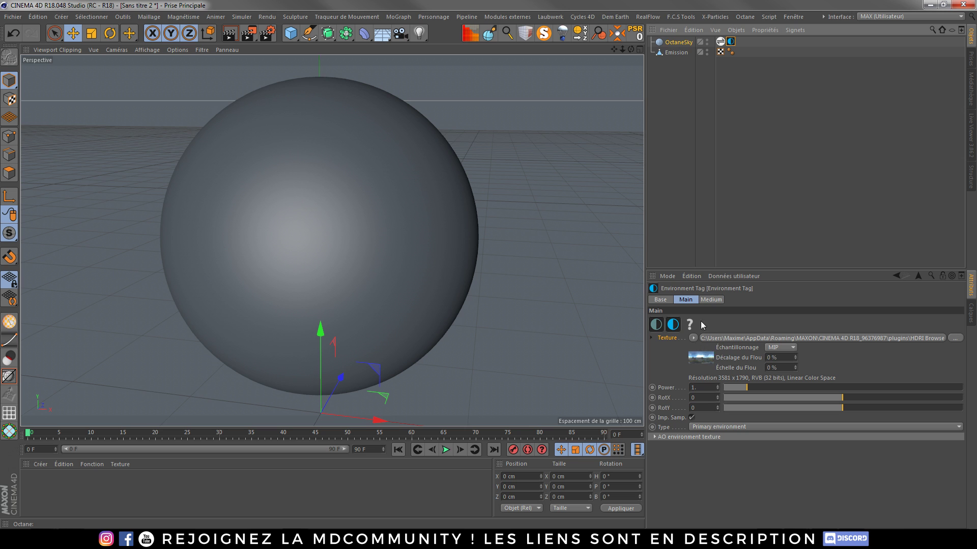
left_click(685, 41)
left_click(731, 41)
left_click(704, 390)
type("25")
key("Return")
left_click(966, 145)
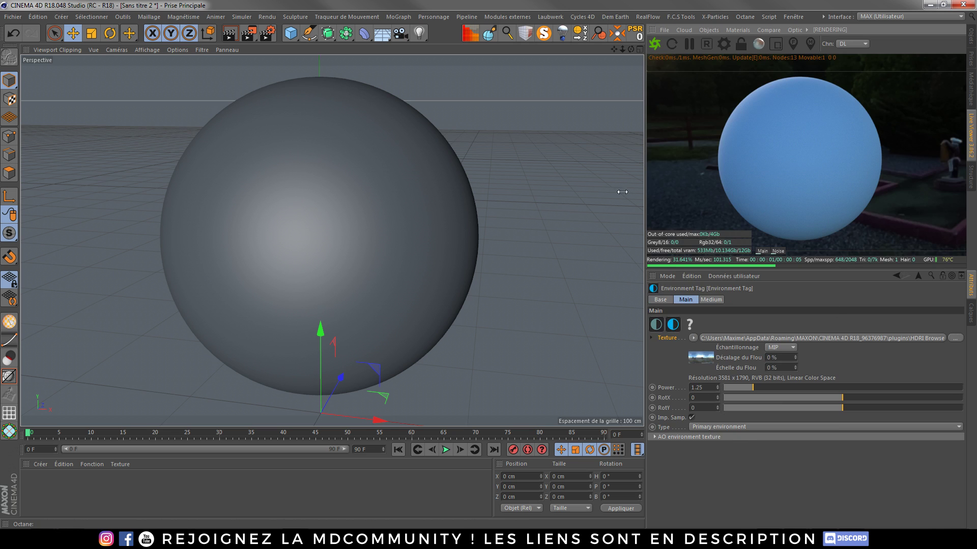
Create an Octane glossy material on the sphere from the live render and open it in the Node Editor
right_click(783, 136)
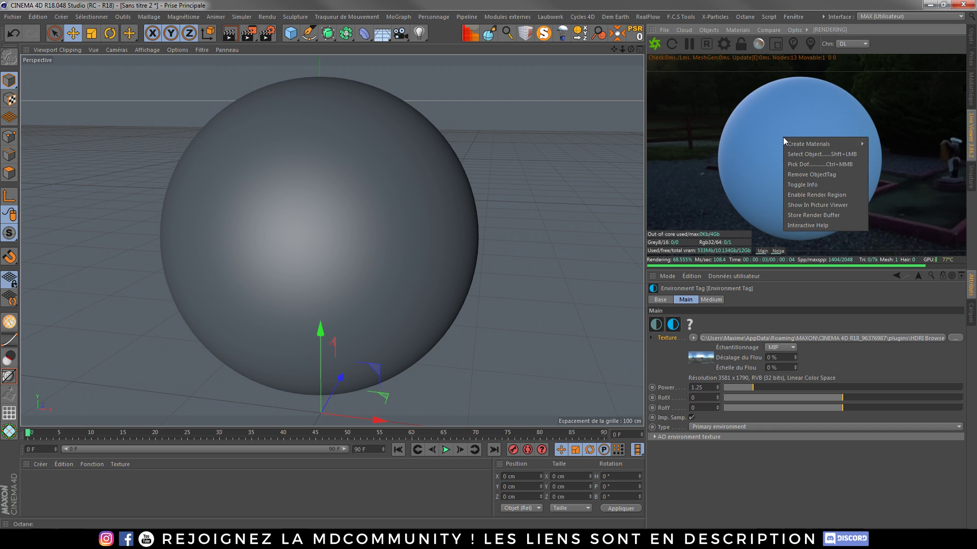
left_click(878, 154)
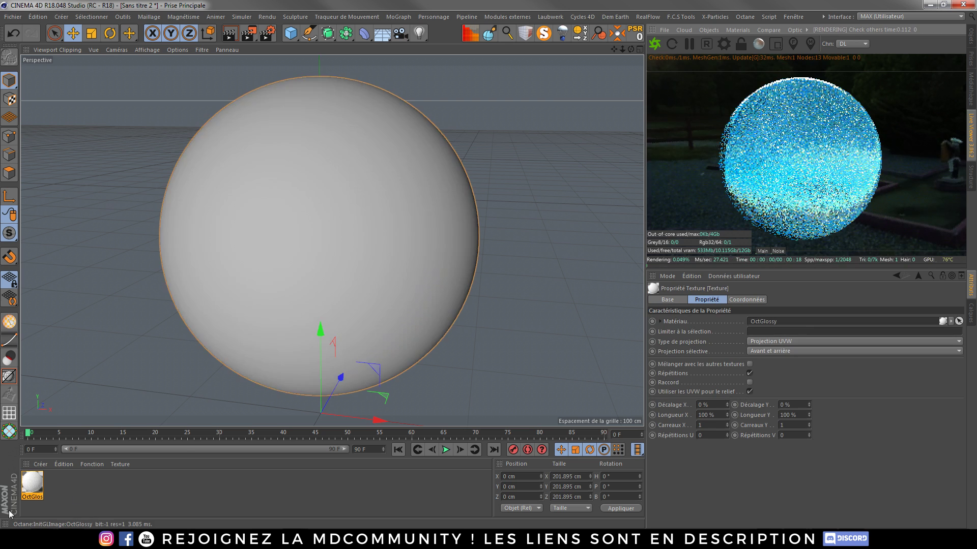
double_click(368, 83)
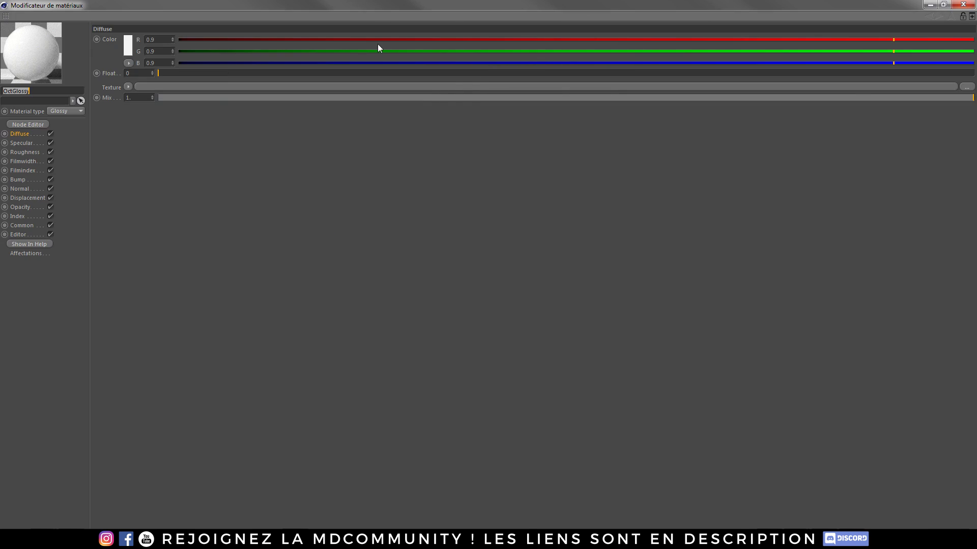
left_click(43, 125)
Move the sphere texture folder window aside and place the OctGlossy node further right on the node canvas
left_click_drag(360, 215, 458, 1)
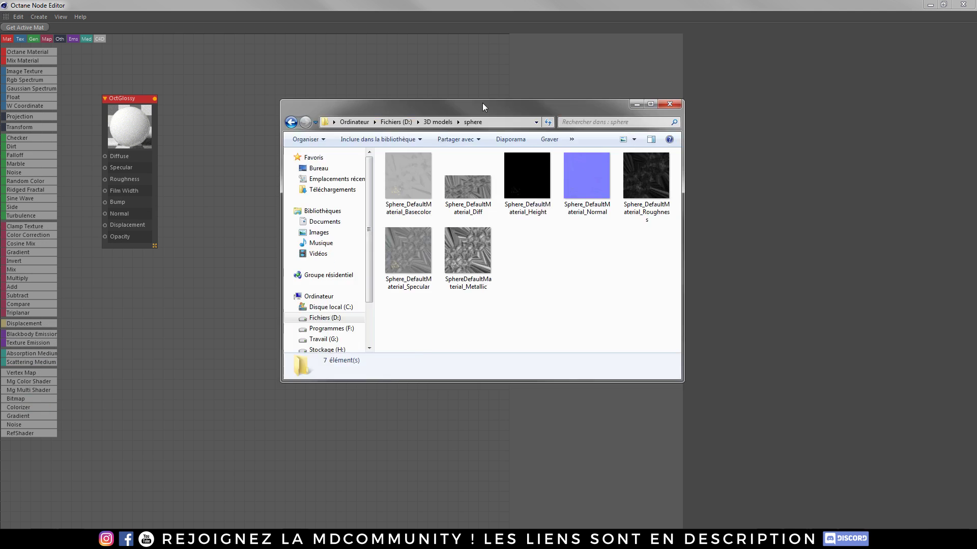
left_click_drag(482, 103, 560, 61)
left_click_drag(137, 110, 476, 175)
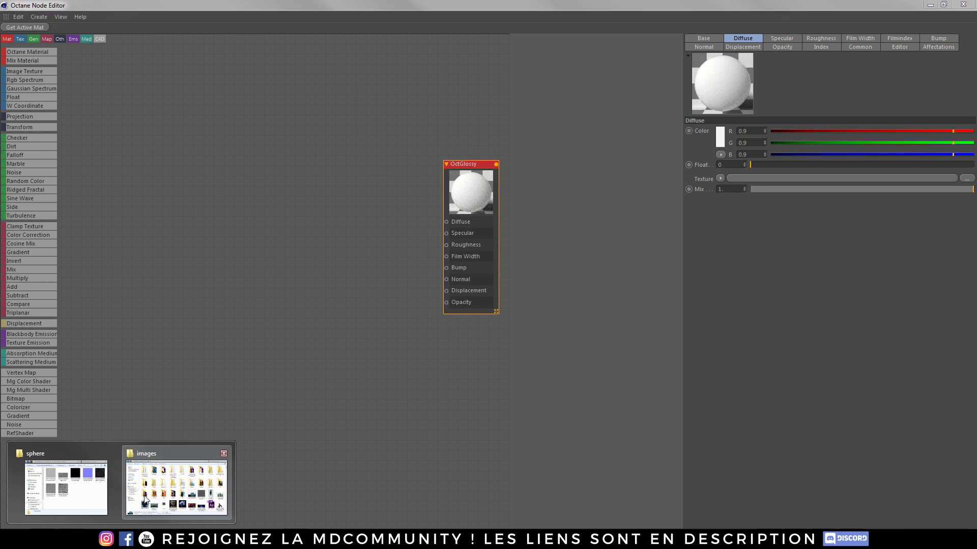
Import Sphere_DefaultMaterial_Basecolor.png from the sphere folder as an image texture node and rename it BASE COLOR
left_click(62, 478)
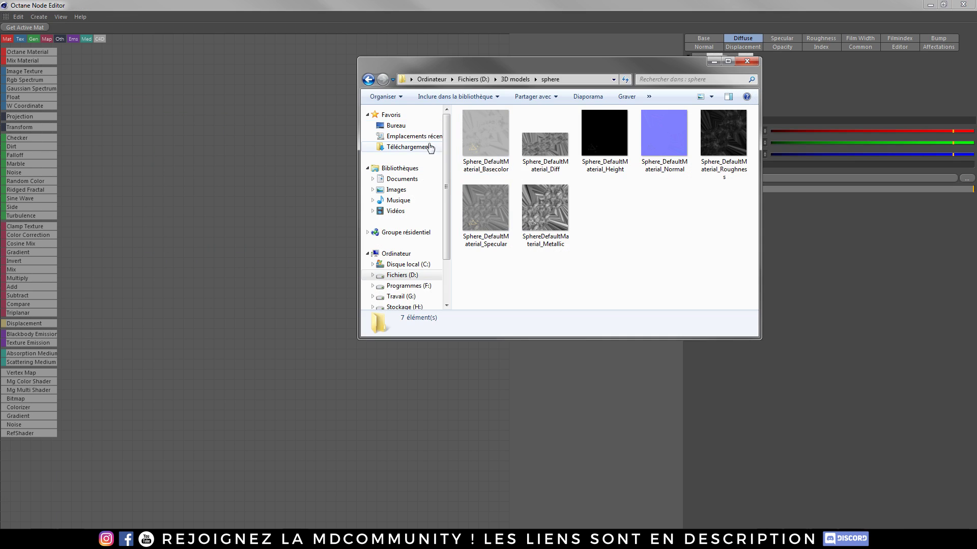
left_click_drag(503, 69, 0, 216)
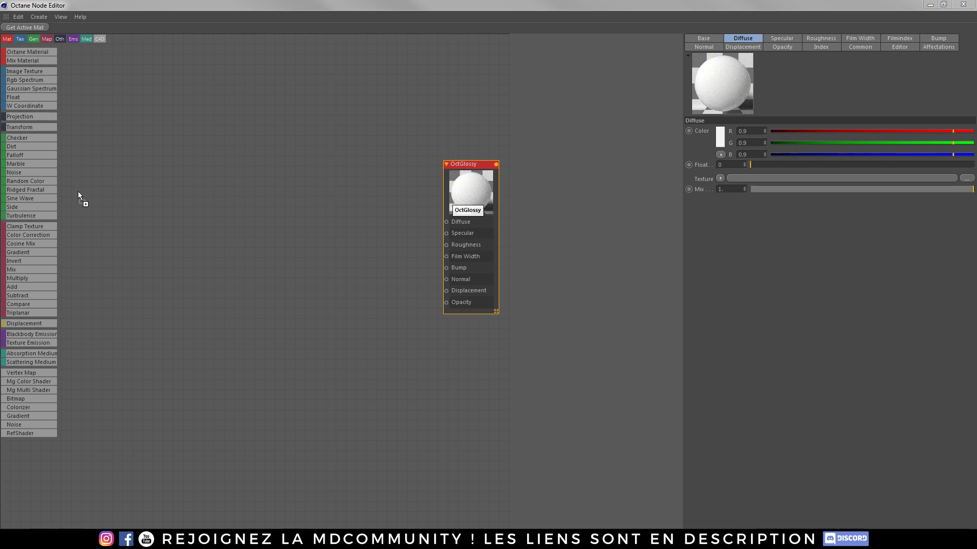
left_click_drag(218, 130, 167, 120)
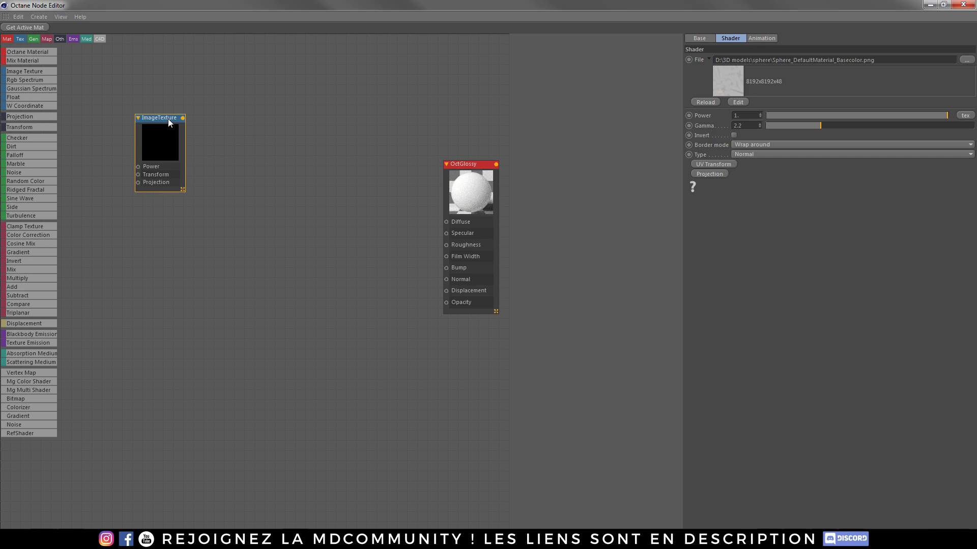
right_click(167, 118)
left_click(189, 187)
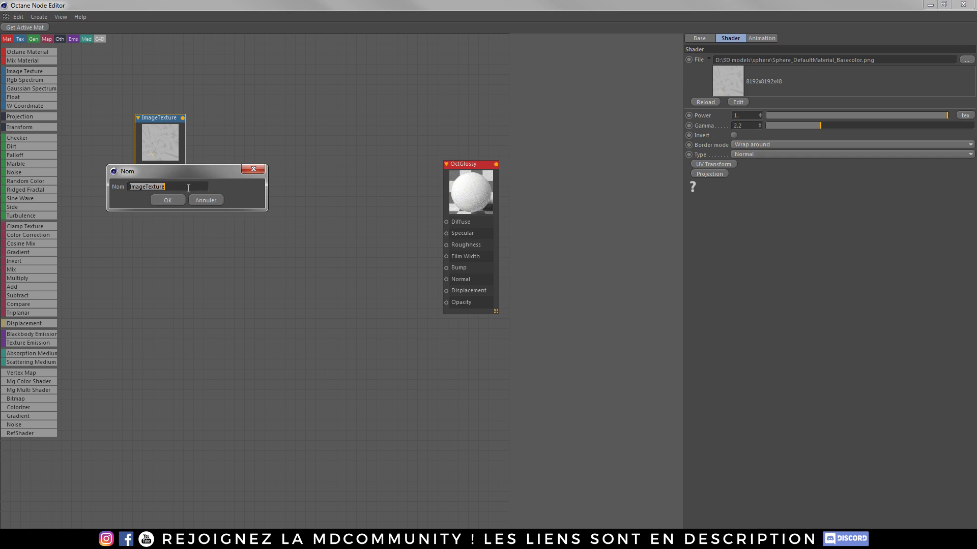
type("BASE COLOR")
left_click(172, 203)
left_click_drag(154, 143, 172, 153)
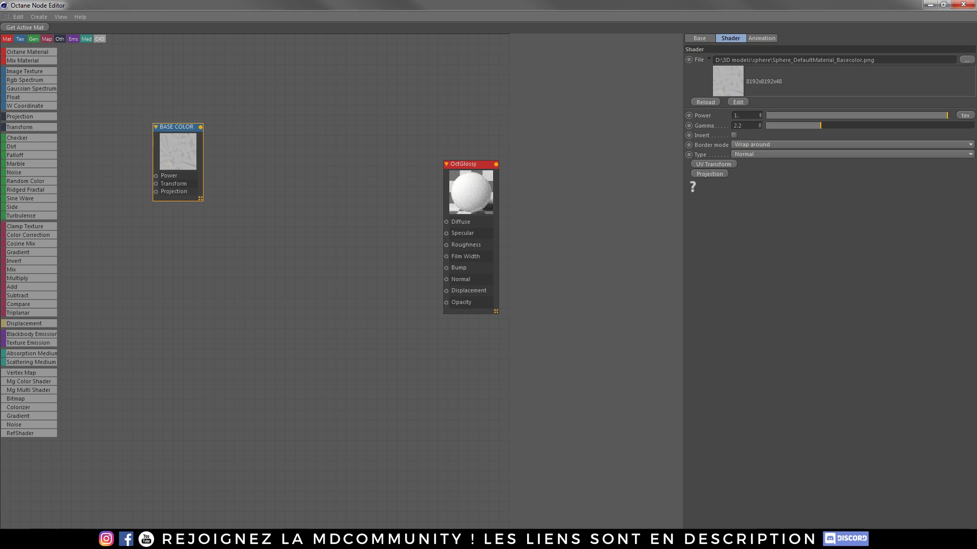
Import Sphere_DefaultMaterial_Normal.png into the node graph and rename its image texture node NORMAL MAP
left_click_drag(164, 321, 167, 324)
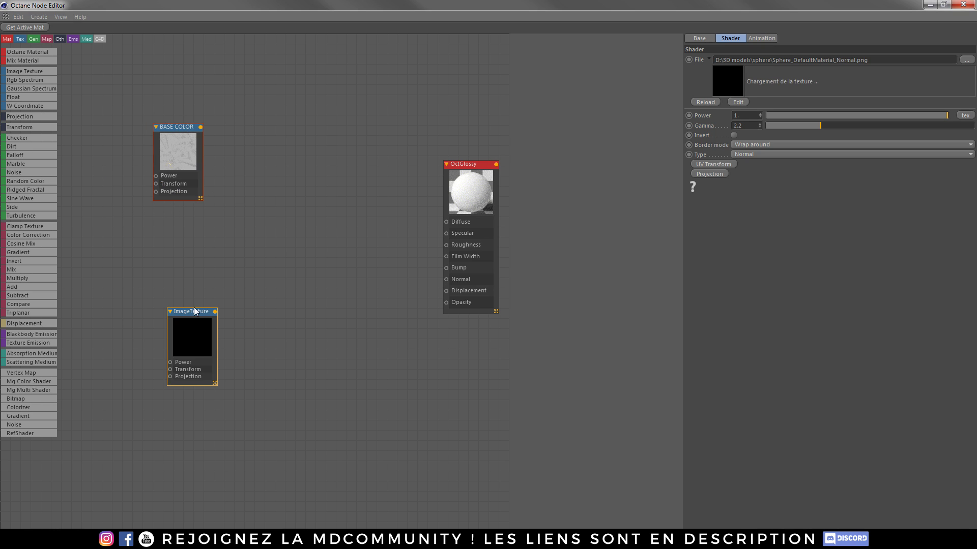
right_click(197, 312)
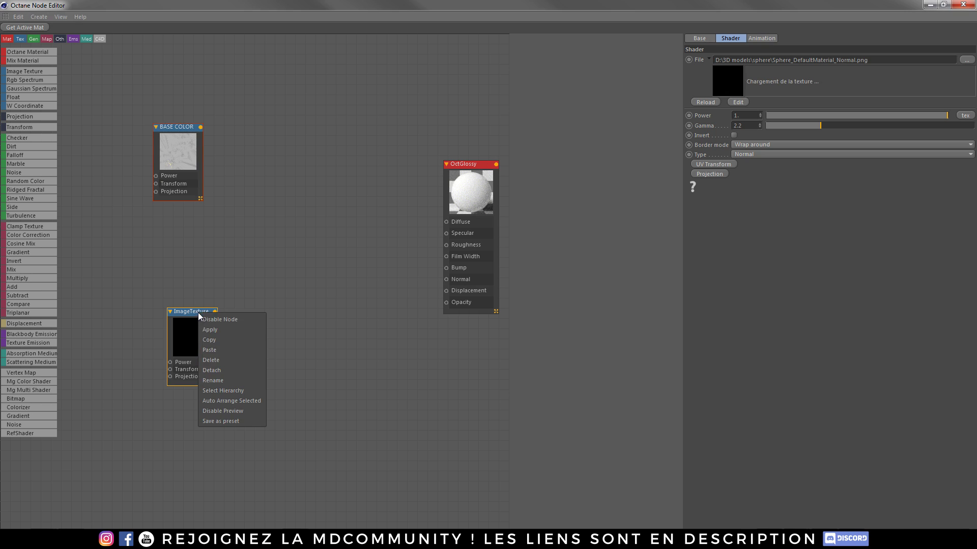
left_click(222, 381)
type("NORMAL MAP")
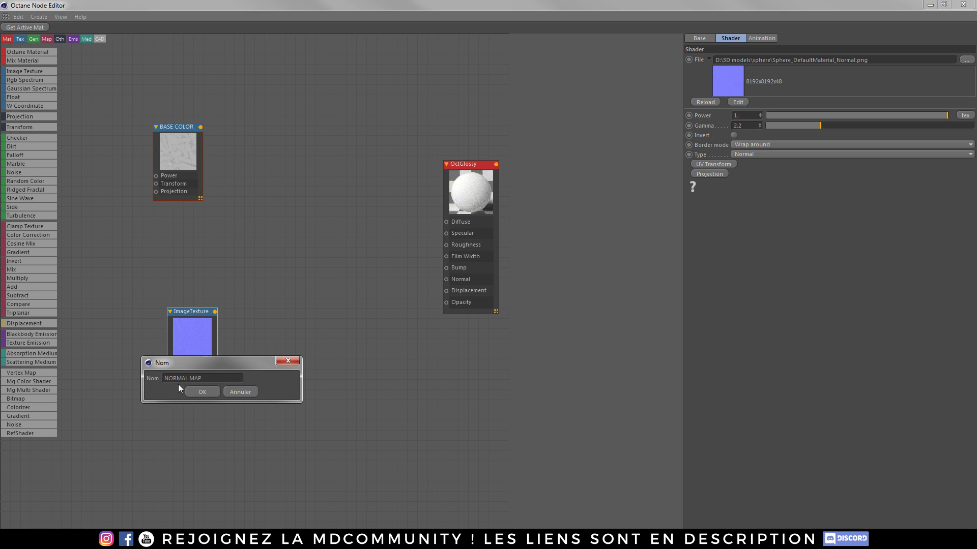
left_click(196, 392)
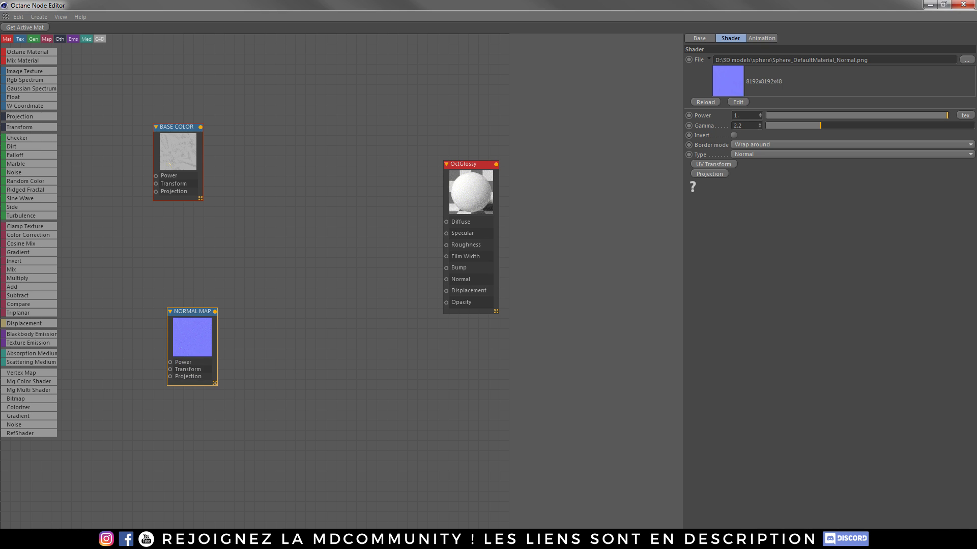
Import Sphere_DefaultMaterial_Roughness.png into the node graph and rename its image texture node ROUGH
left_click_drag(283, 298, 272, 352)
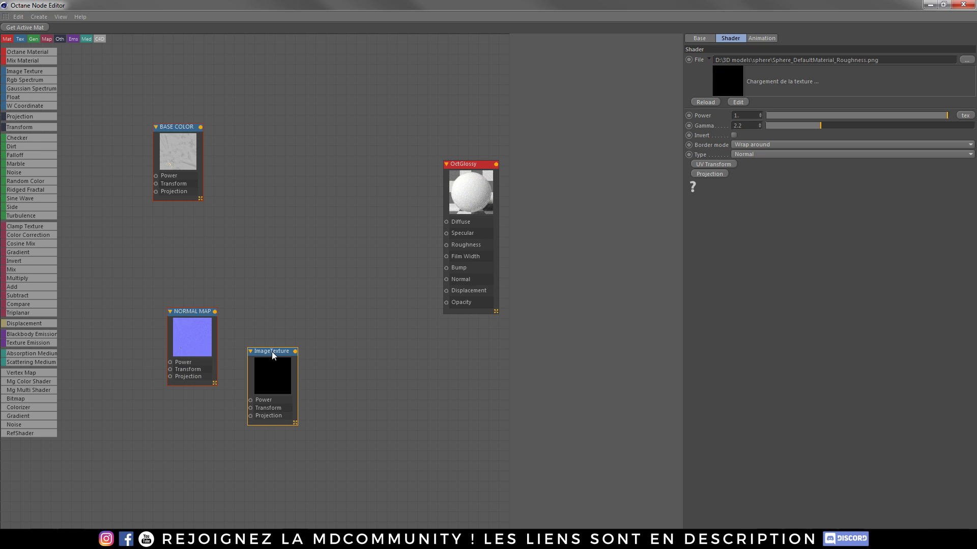
right_click(271, 352)
left_click(292, 413)
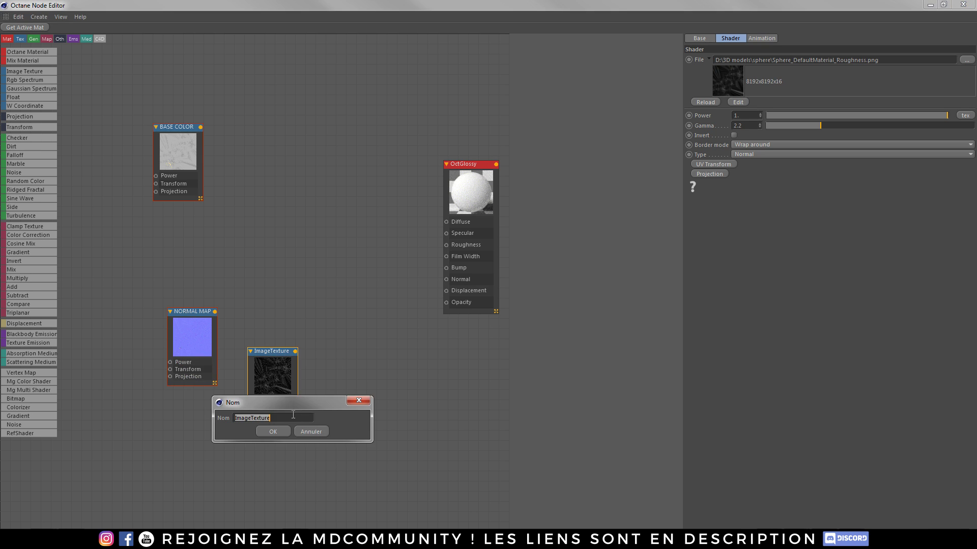
type("ROUGH")
left_click(273, 432)
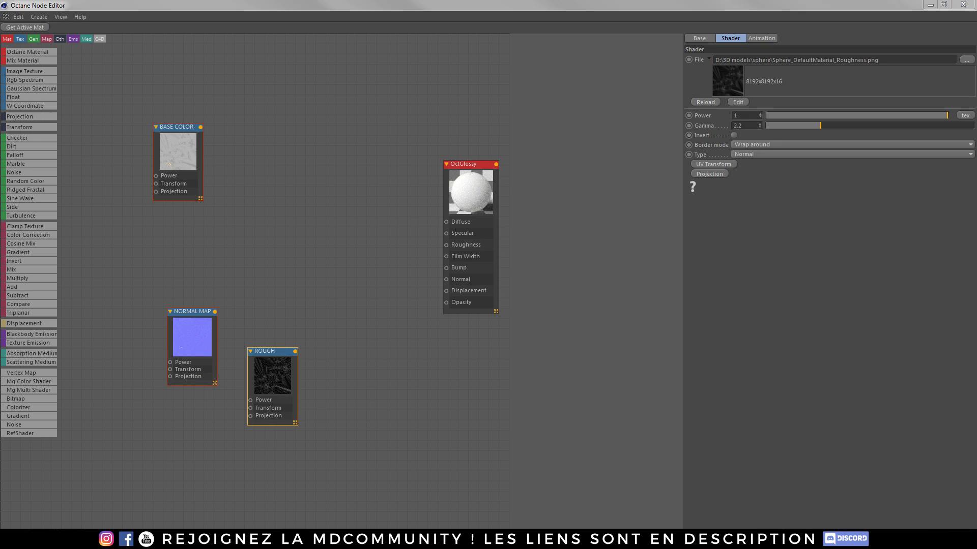
Import SphereDefaultMaterial_Metallic.png into the node graph, rename its node METALLIC and place it below BASE COLOR
left_click_drag(288, 176, 251, 147)
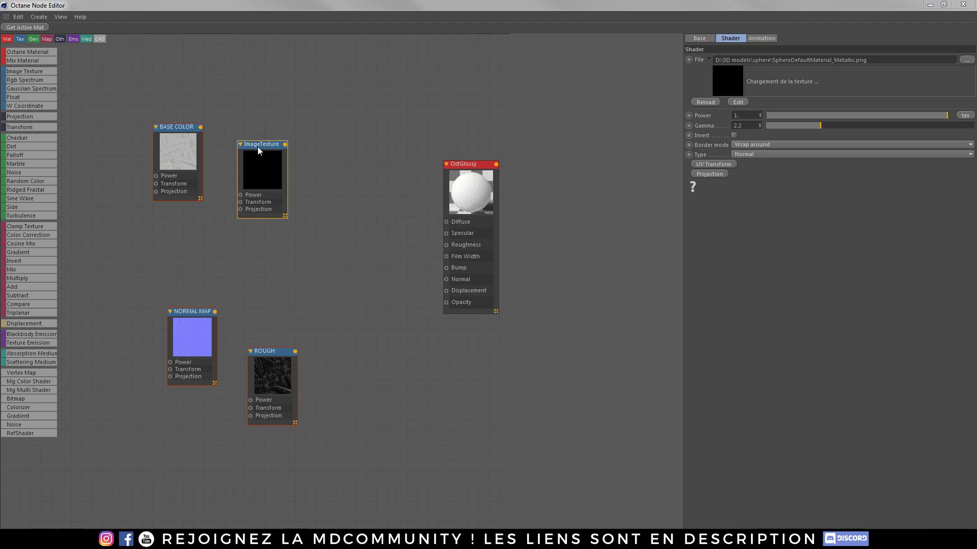
right_click(265, 148)
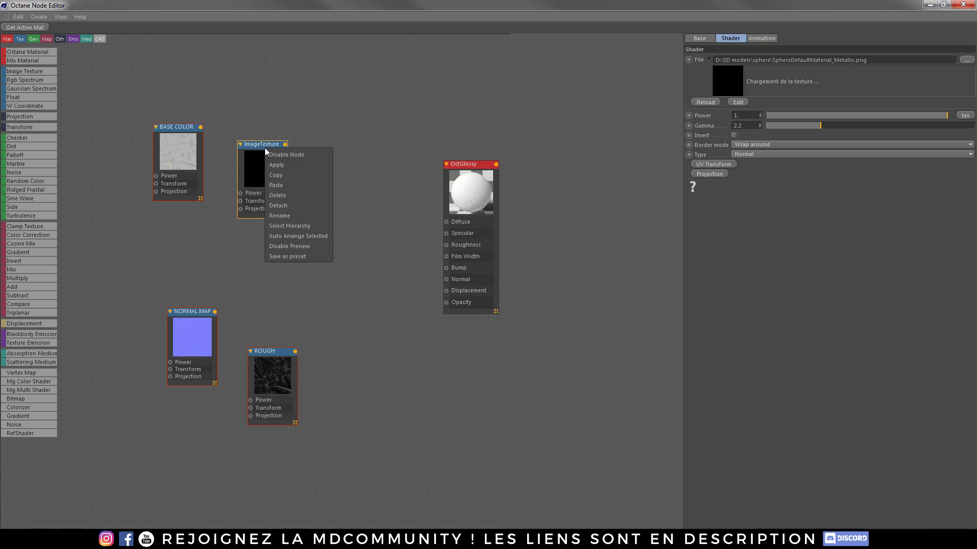
left_click(281, 217)
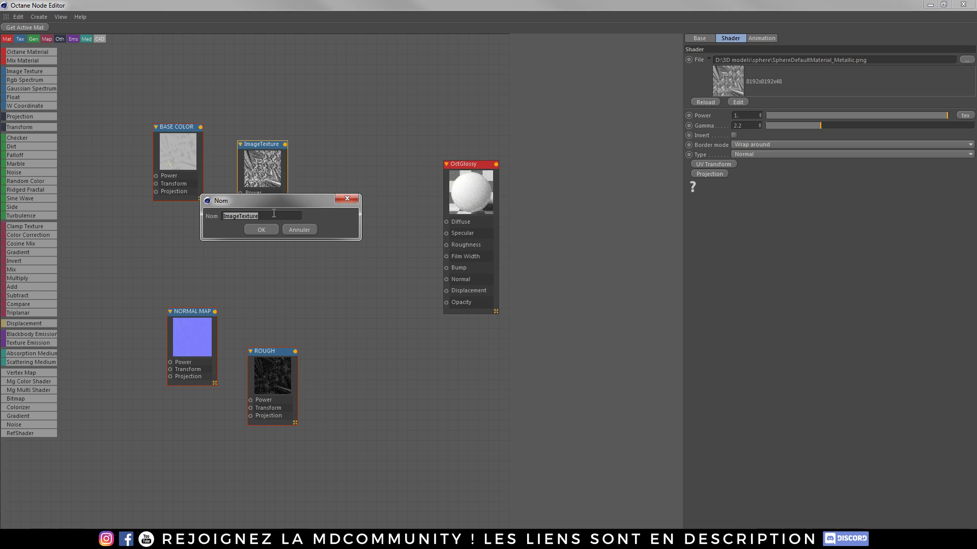
type("METAL")
left_click(260, 232)
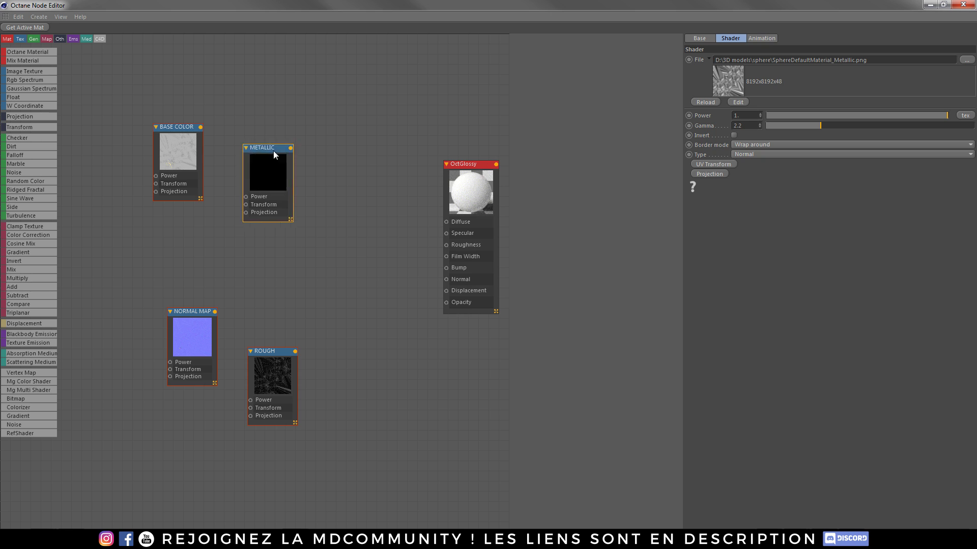
left_click_drag(273, 151, 257, 205)
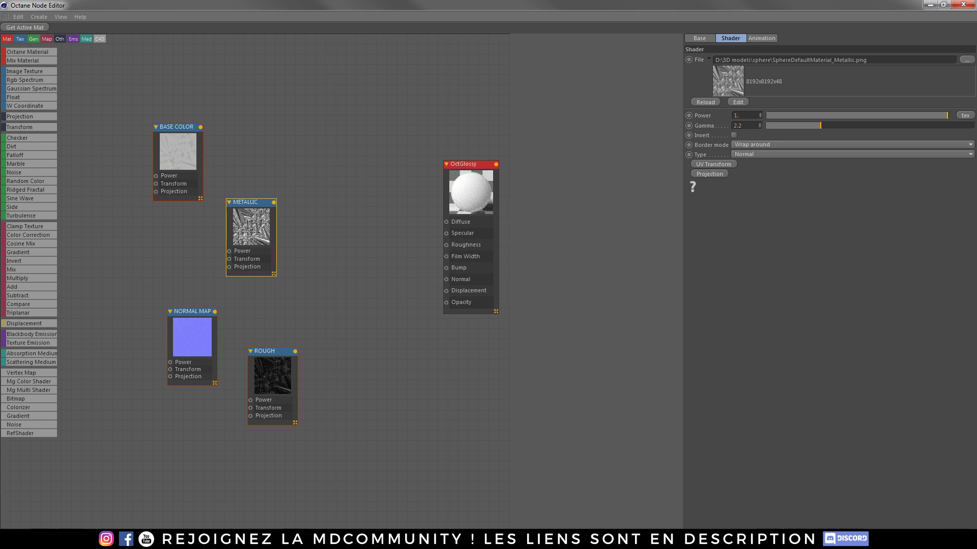
left_click_drag(248, 206, 240, 216)
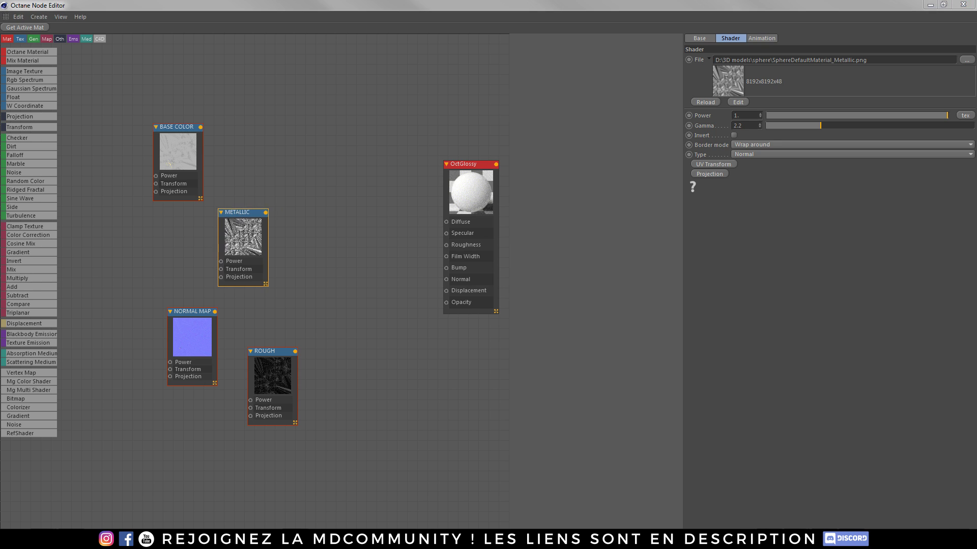
Connect NORMAL MAP to OctGlossy's Normal input and ROUGH to its Roughness input, with both nodes collapsed beside the material
left_click_drag(214, 311, 448, 281)
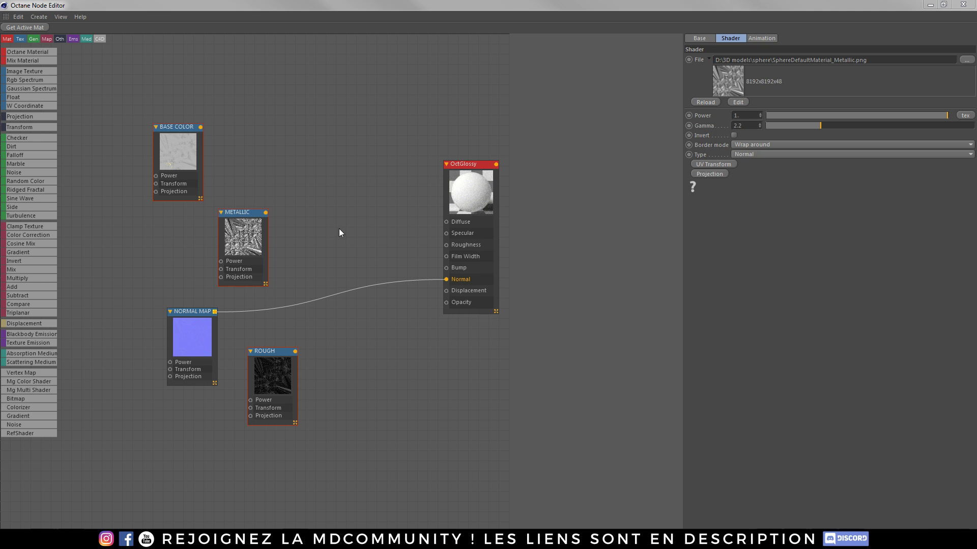
left_click_drag(270, 351, 280, 350)
left_click_drag(190, 316, 423, 281)
double_click(424, 330)
double_click(270, 351)
left_click_drag(270, 351, 447, 250)
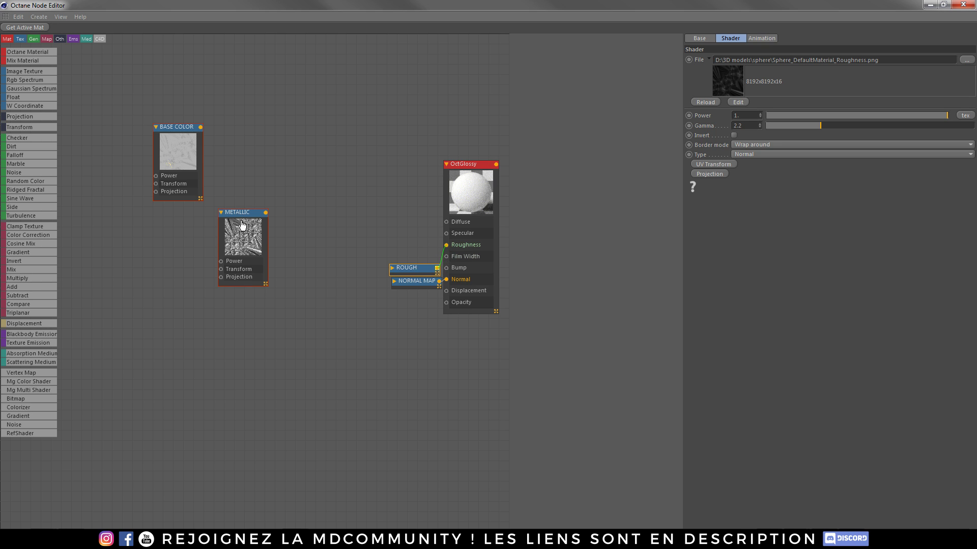
Add a Mix texture node between the maps and the material, and connect BASE COLOR to its Texture1 input
left_click_drag(238, 216, 170, 217)
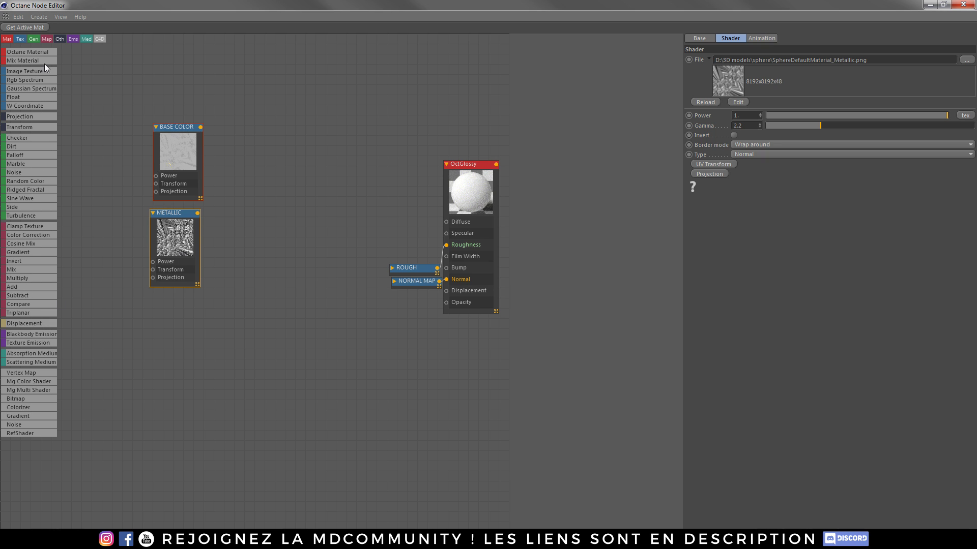
left_click(14, 270)
left_click(304, 136)
left_click_drag(325, 137, 335, 146)
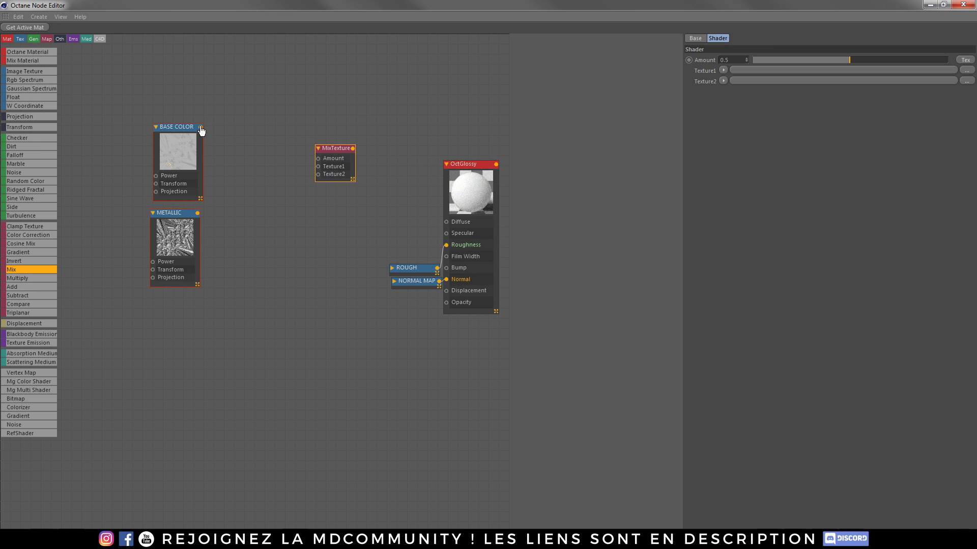
left_click_drag(201, 128, 318, 172)
left_click_drag(176, 129, 206, 106)
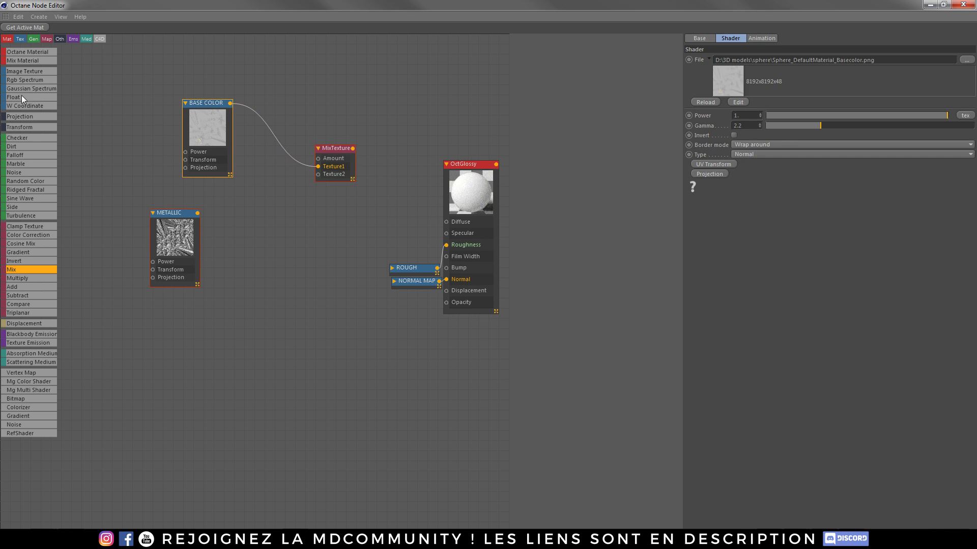
Add a Float texture node with value 0 and connect it to the MixTexture's Texture2 input
left_click_drag(22, 95, 49, 109)
left_click_drag(261, 193, 318, 174)
left_click_drag(839, 61, 739, 66)
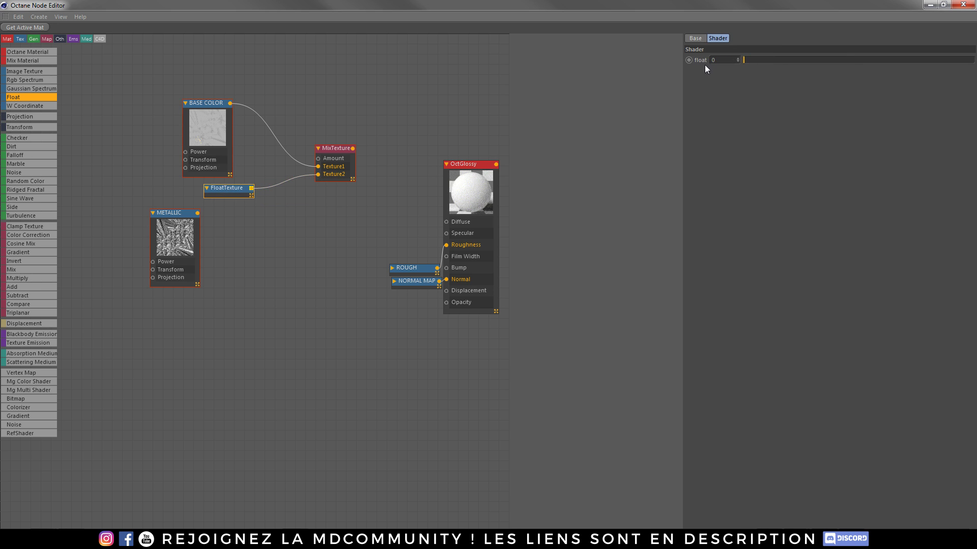
Collapse BASE COLOR and connect METALLIC to the MixTexture's Amount input and the MixTexture output to OctGlossy's Diffuse
double_click(216, 106)
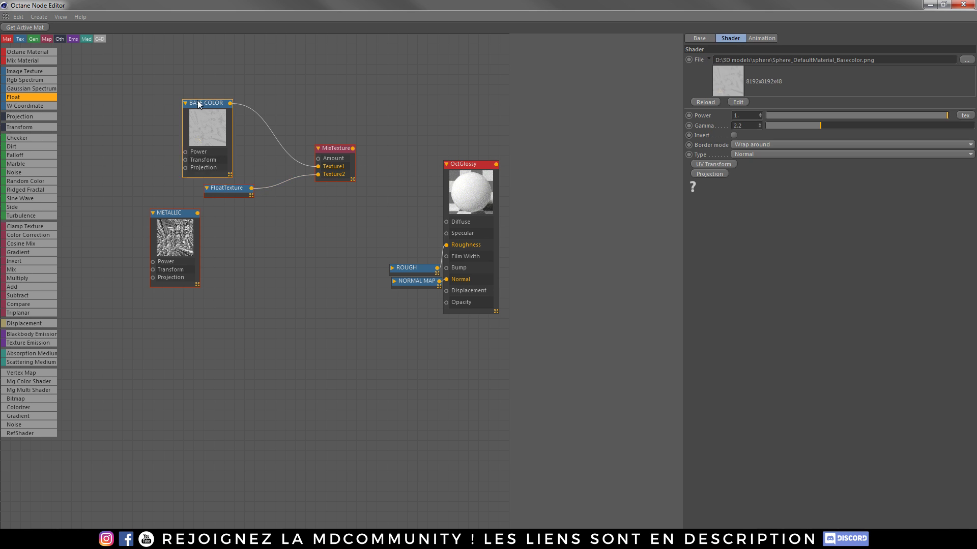
left_click_drag(204, 104, 228, 155)
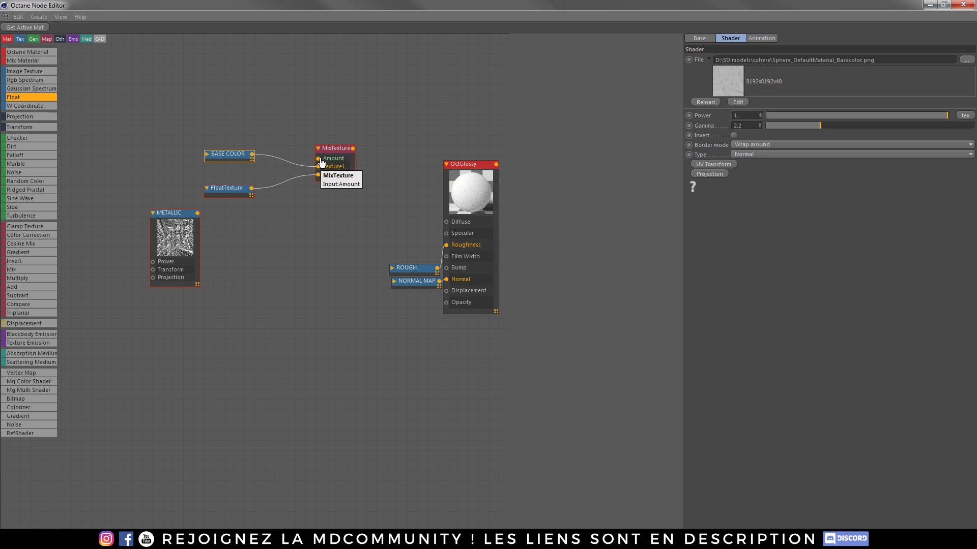
left_click_drag(196, 214, 318, 158)
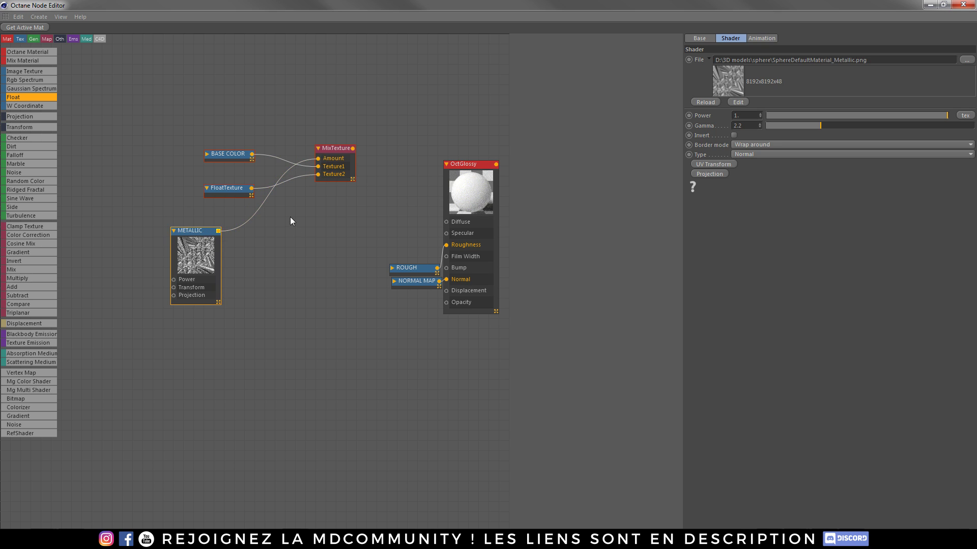
left_click_drag(352, 149, 446, 222)
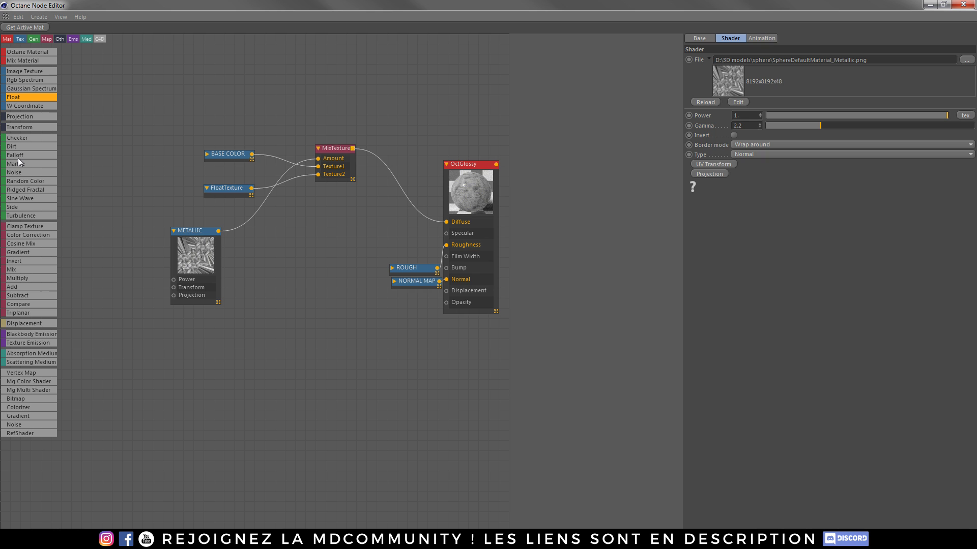
Add a second Mix texture node with METALLIC connected to its Amount input and a new Falloff node connected to Texture1
left_click_drag(14, 271, 311, 234)
left_click_drag(196, 235, 171, 232)
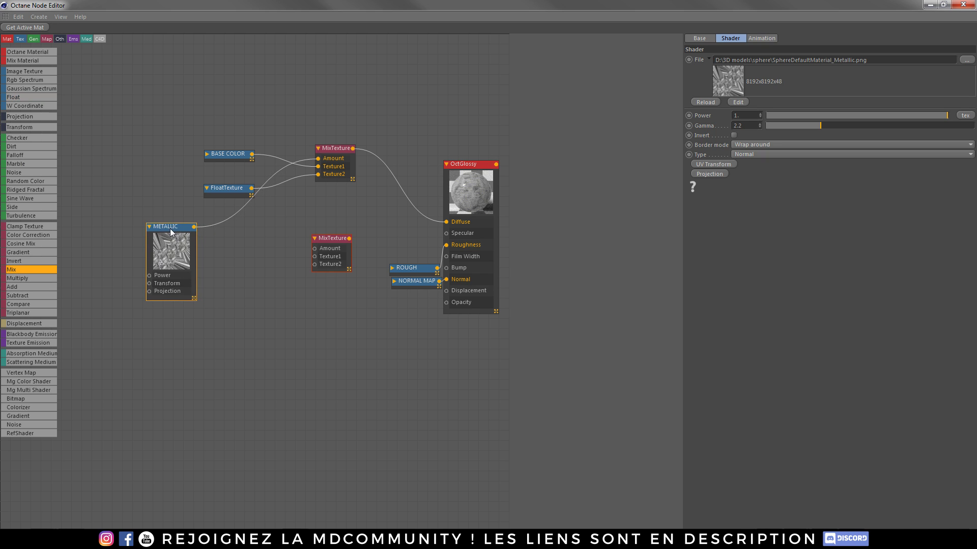
left_click_drag(194, 227, 311, 250)
left_click_drag(16, 155, 314, 256)
left_click_drag(252, 268, 254, 261)
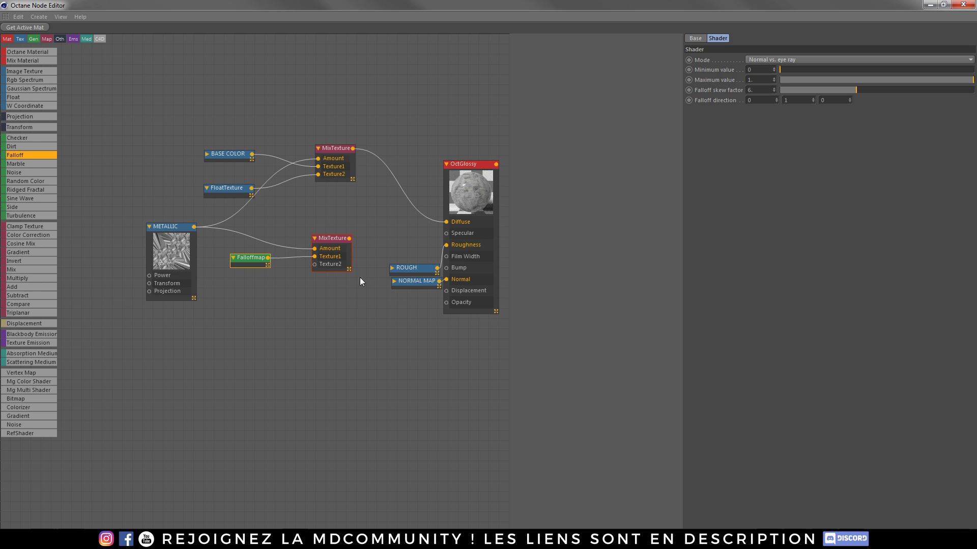
left_click_drag(256, 259, 251, 256)
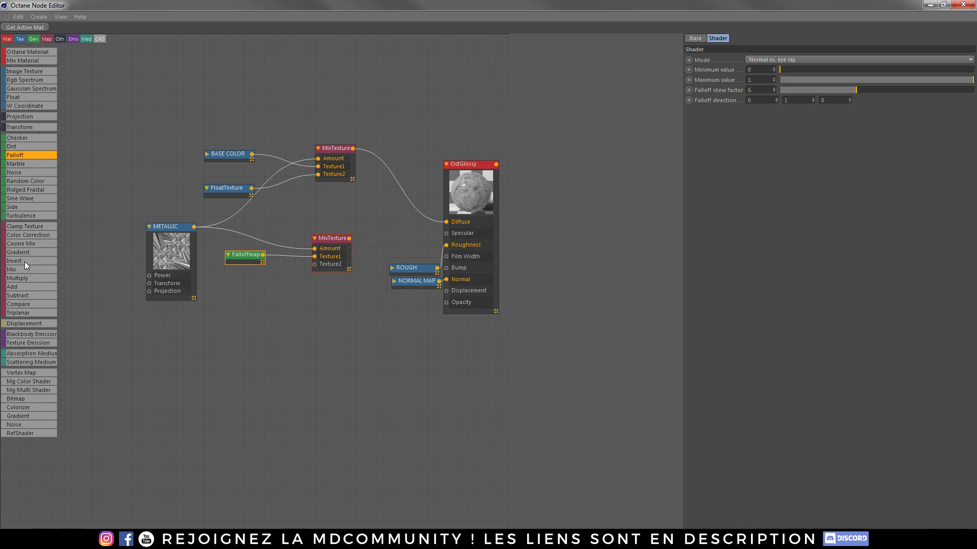
Add a Gradient node below the Falloff node, set its mode to Complex and show its expanded inputs
left_click_drag(18, 253, 253, 302)
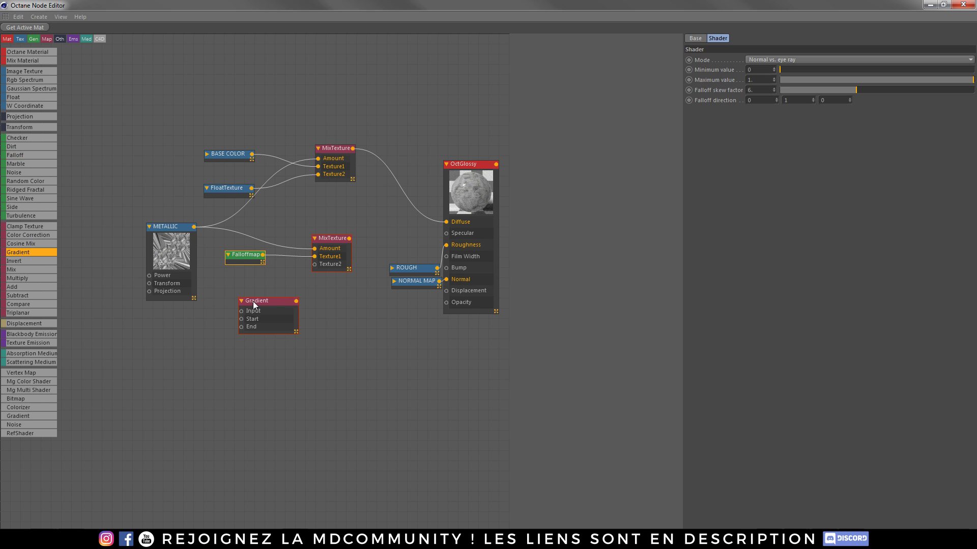
left_click(252, 301)
left_click(740, 60)
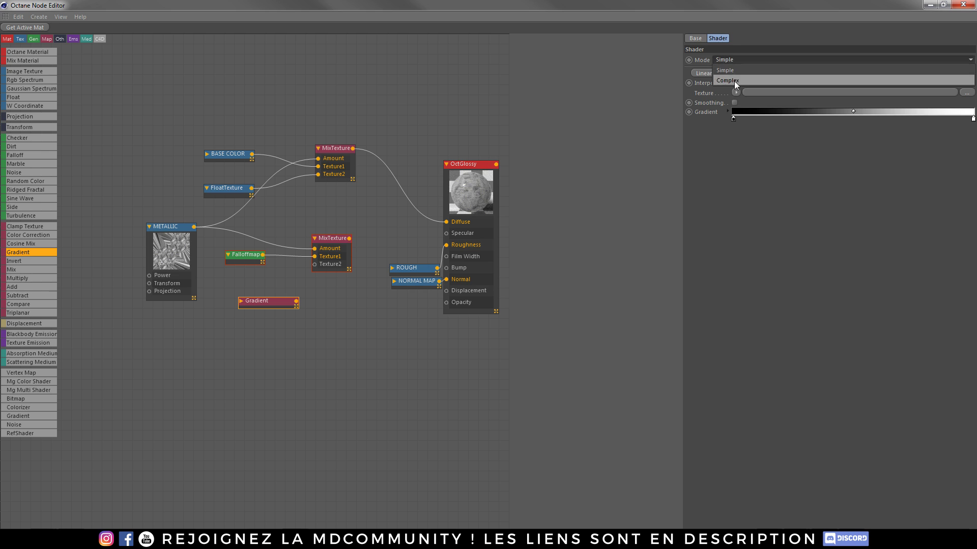
left_click(734, 81)
double_click(263, 302)
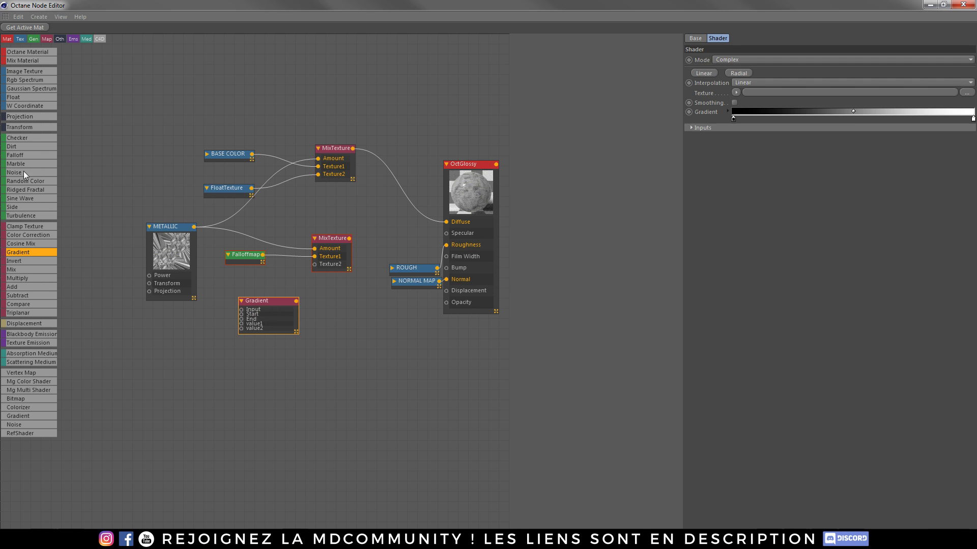
Connect a new Falloff node to the Gradient's Input, BASE COLOR to its Start and a new Float texture to its End
left_click(20, 154)
left_click_drag(221, 322, 241, 310)
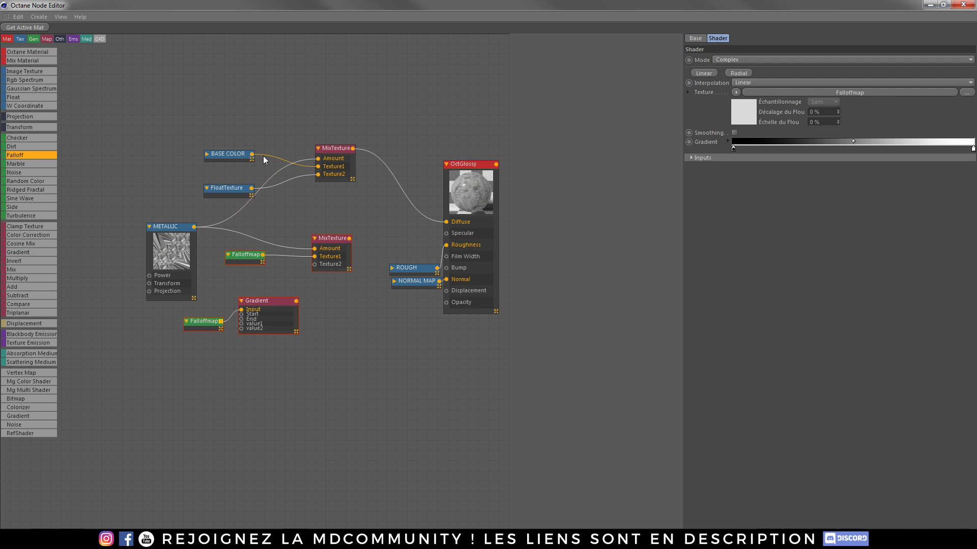
left_click_drag(252, 154, 241, 313)
left_click_drag(20, 97, 242, 320)
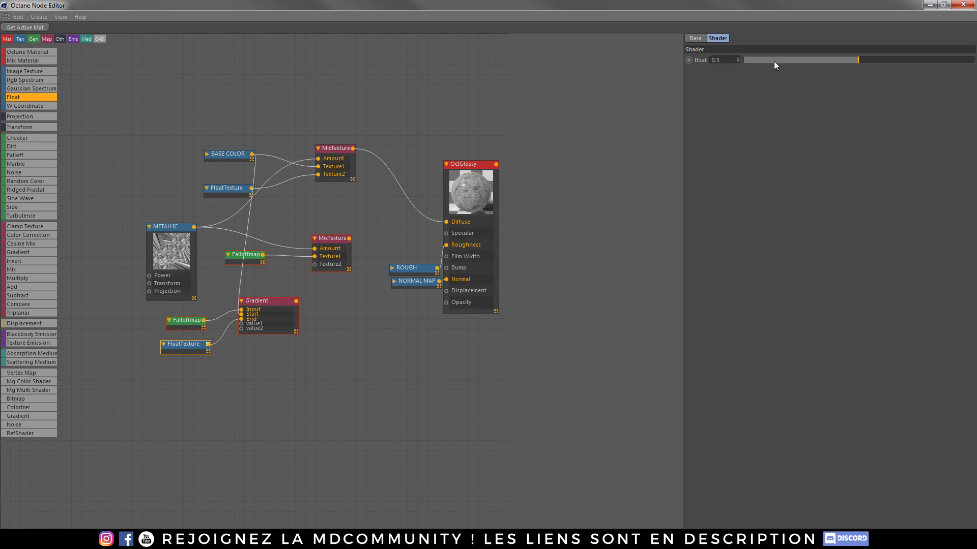
Connect the Gradient to the second MixTexture's Texture2 and that mix to OctGlossy's Specular, moving the material farther from the maps
left_click_drag(337, 240, 451, 238)
left_click_drag(296, 301, 347, 243)
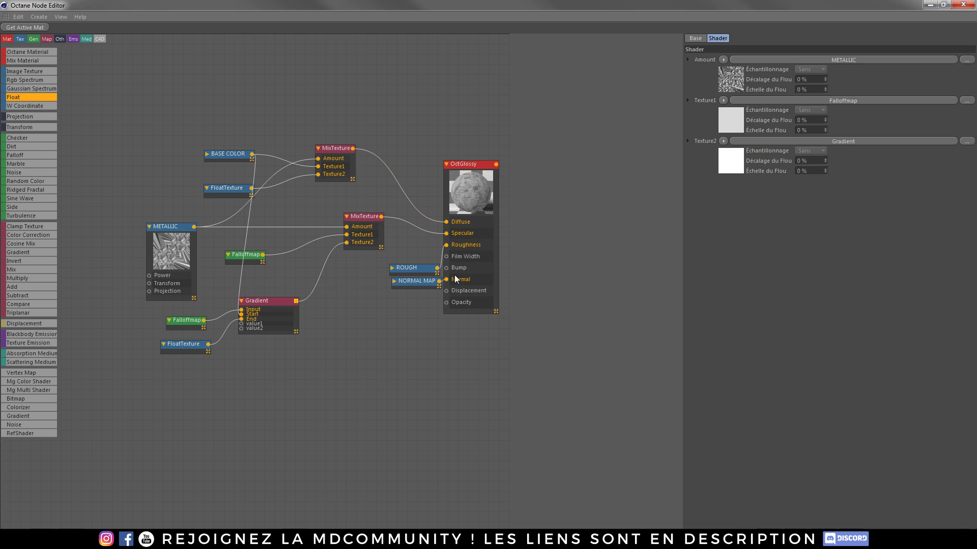
left_click_drag(457, 166, 602, 167)
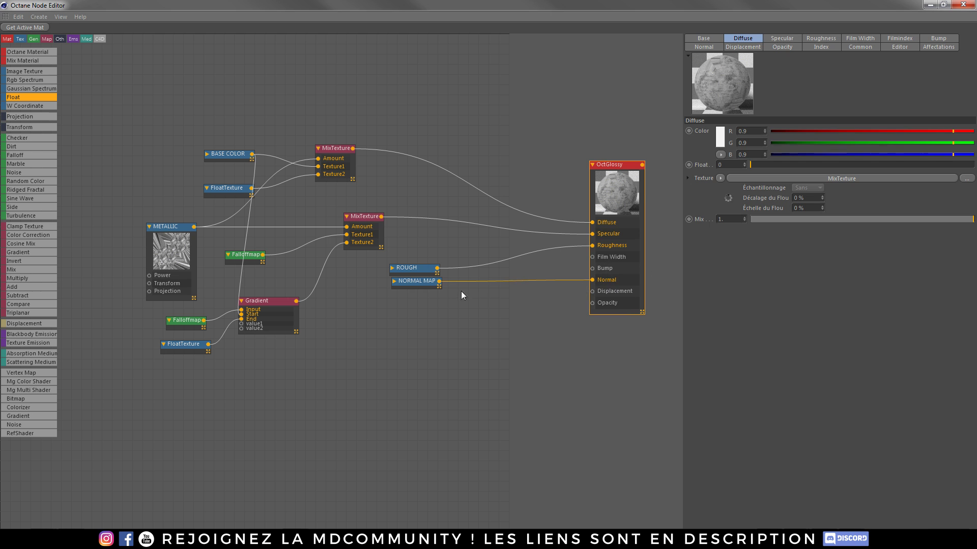
Move the ROUGH and NORMAL MAP nodes below the rest of the node network, clear of the other connections
left_click_drag(414, 283, 495, 344)
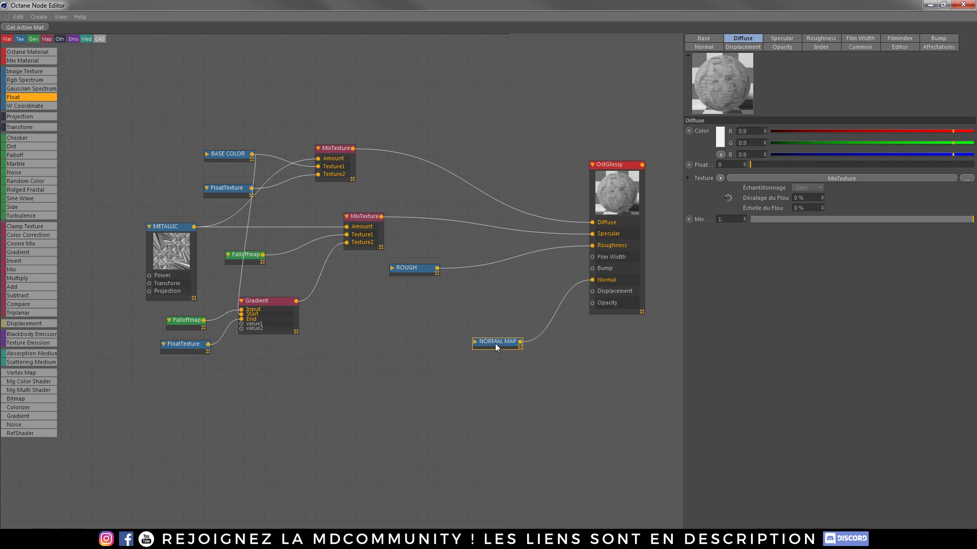
left_click(496, 343)
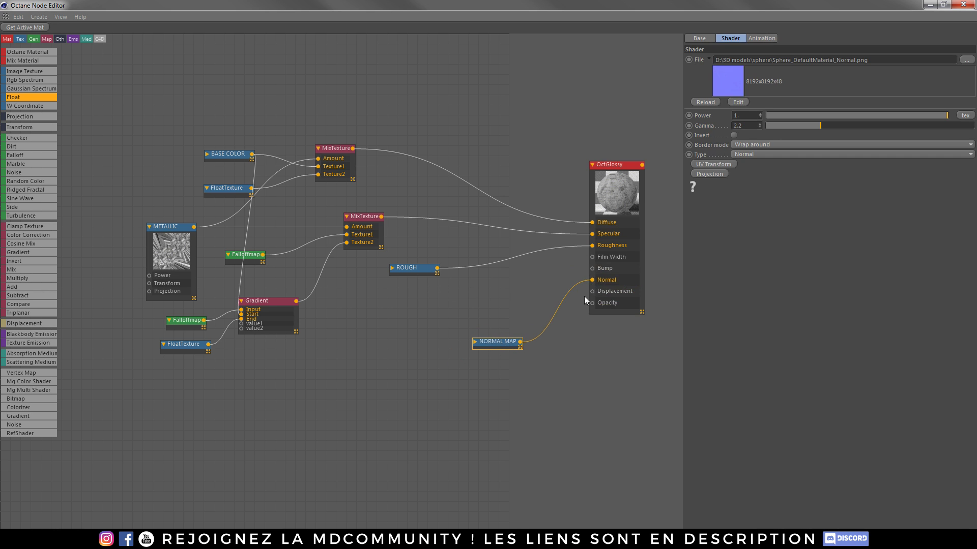
left_click_drag(410, 274, 484, 306)
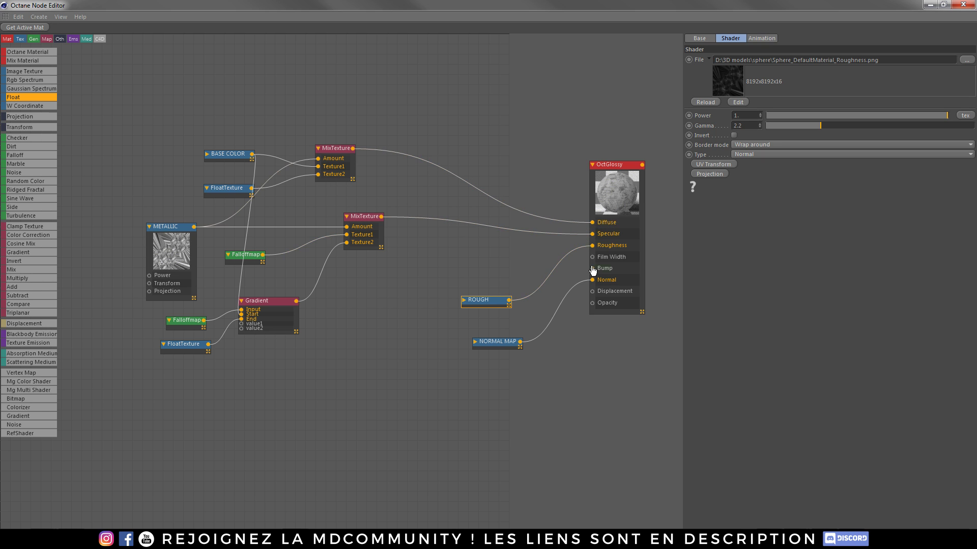
left_click_drag(477, 303, 484, 394)
left_click_drag(496, 346, 494, 433)
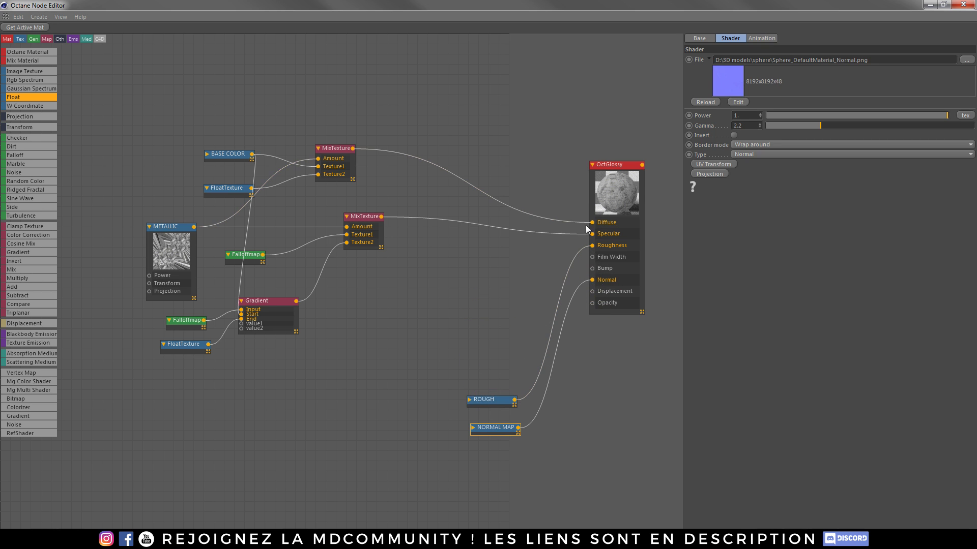
Rearrange the Diffuse branch above the others, with BASE COLOR expanded and the collapsed FloatTexture beside its MixTexture
left_click_drag(336, 149, 431, 131)
left_click(228, 155)
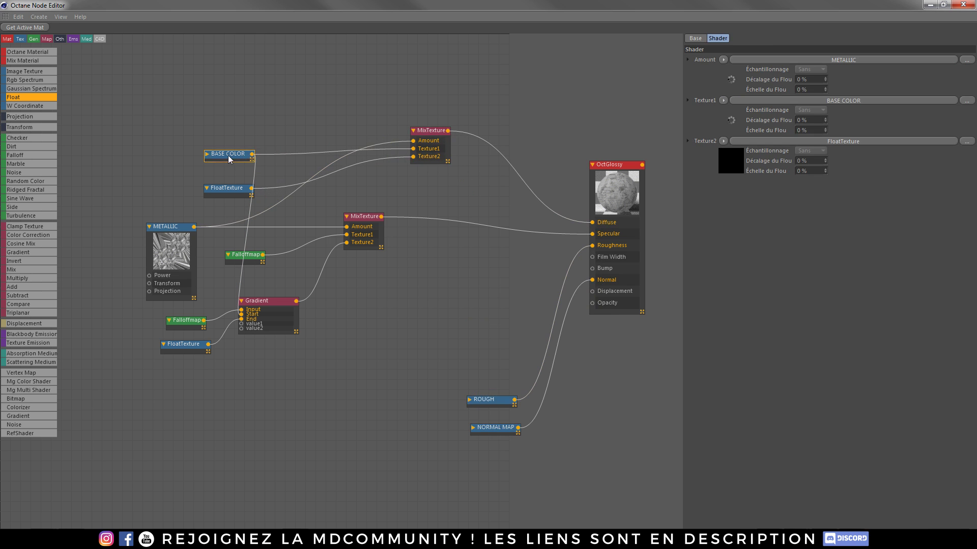
left_click_drag(228, 159, 218, 81)
left_click(197, 76)
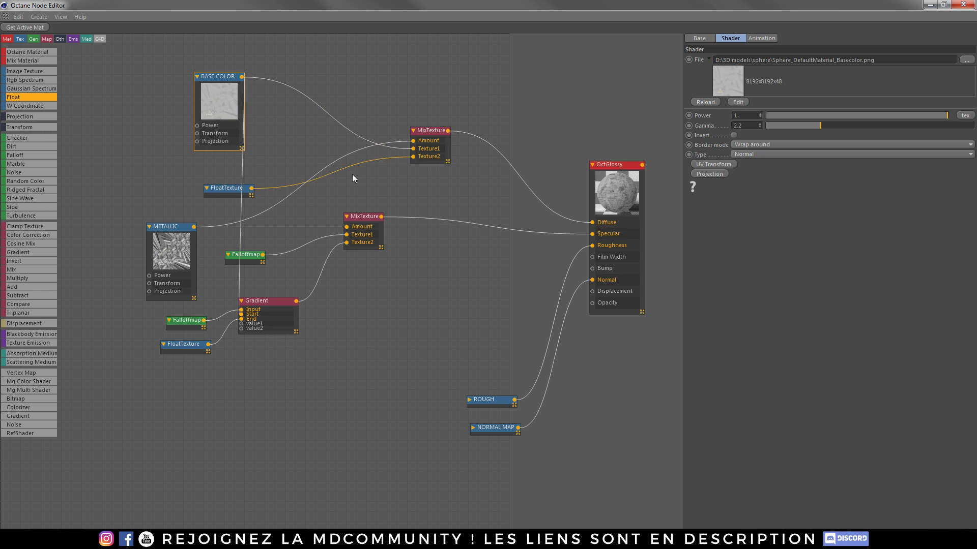
left_click(218, 191)
left_click_drag(224, 191, 366, 162)
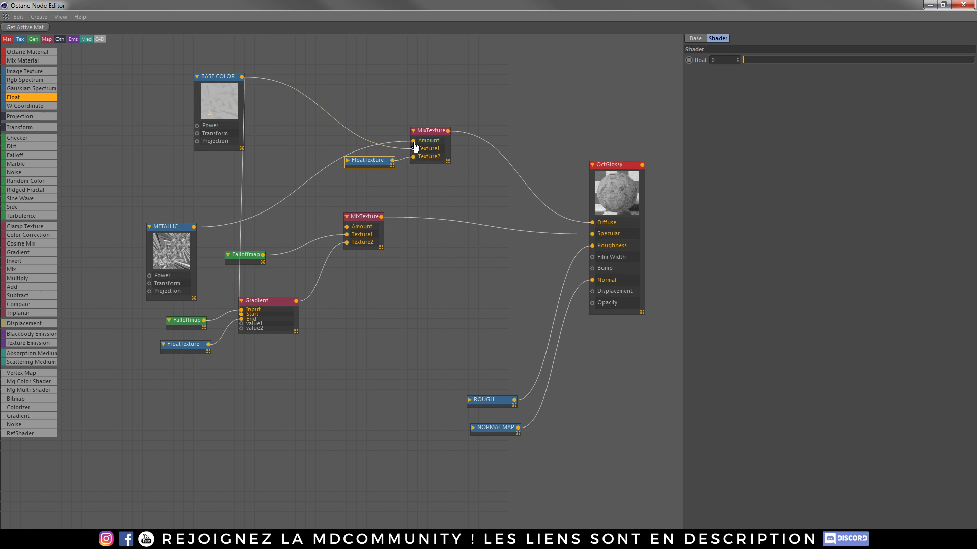
left_click_drag(432, 130, 451, 104)
left_click_drag(369, 161, 397, 133)
left_click_drag(205, 76, 292, 76)
Spread out the Specular branch by repositioning METALLIC, the second MixTexture and the Falloff node connected to it
left_click_drag(181, 224, 188, 187)
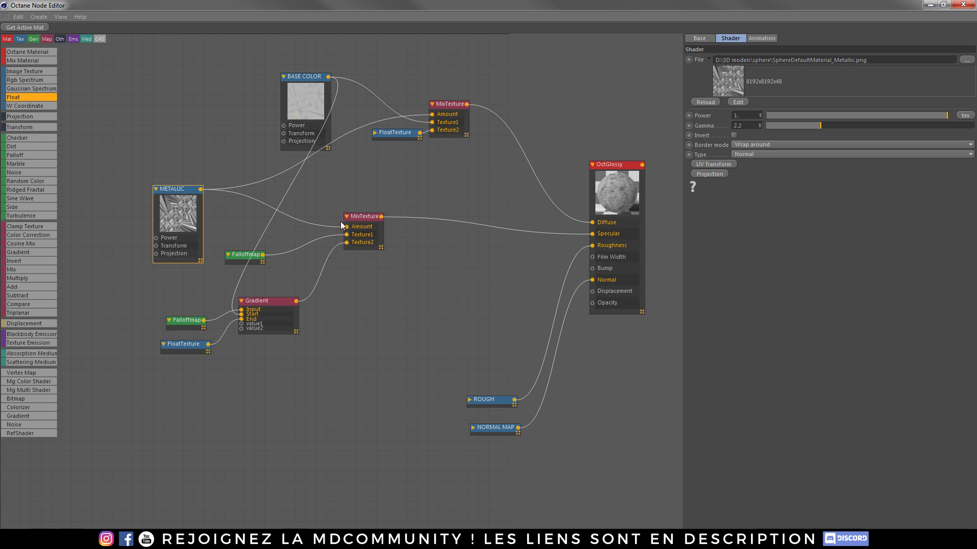
left_click_drag(354, 216, 392, 227)
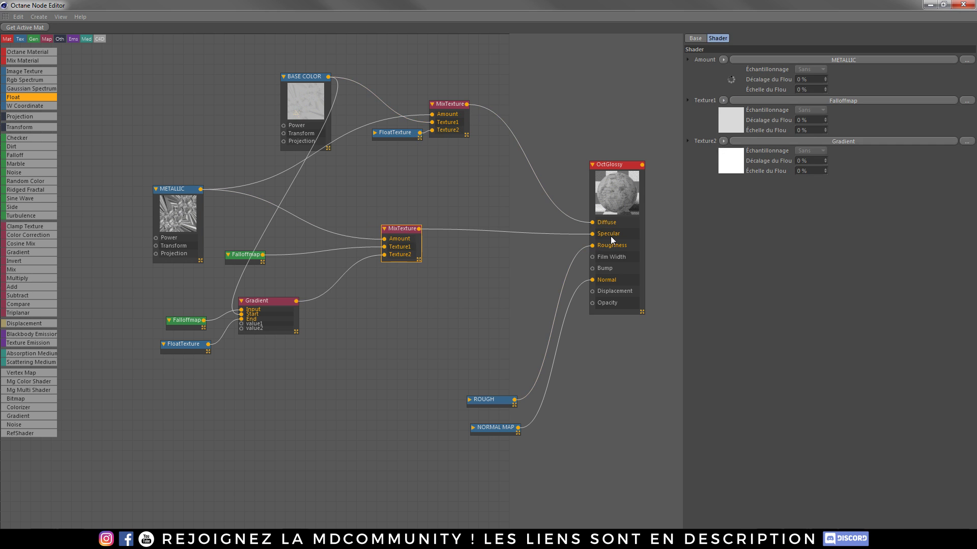
left_click_drag(175, 197, 138, 177)
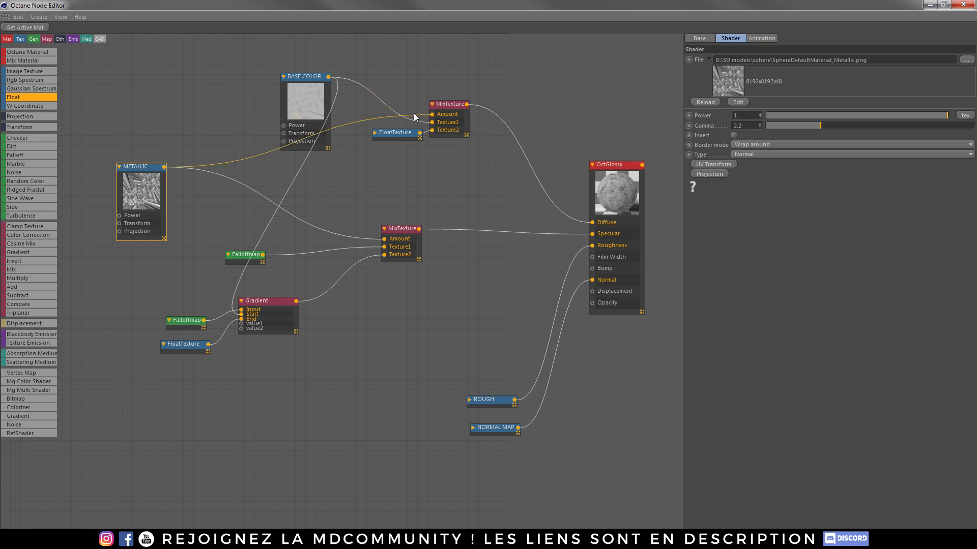
left_click_drag(242, 260, 273, 216)
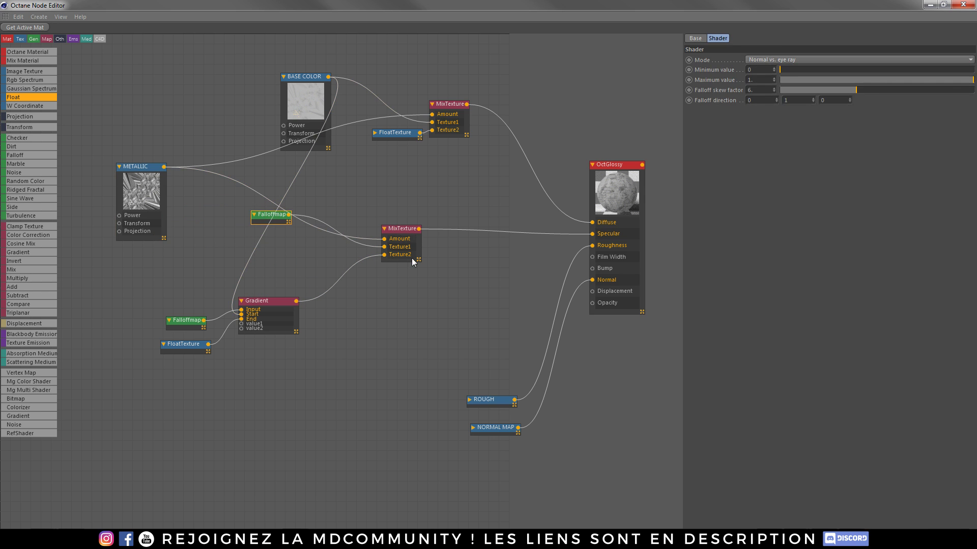
Gather the Gradient with its Falloff and Float nodes beneath the Specular mix, and place BASE COLOR above METALLIC
left_click_drag(258, 301, 312, 298)
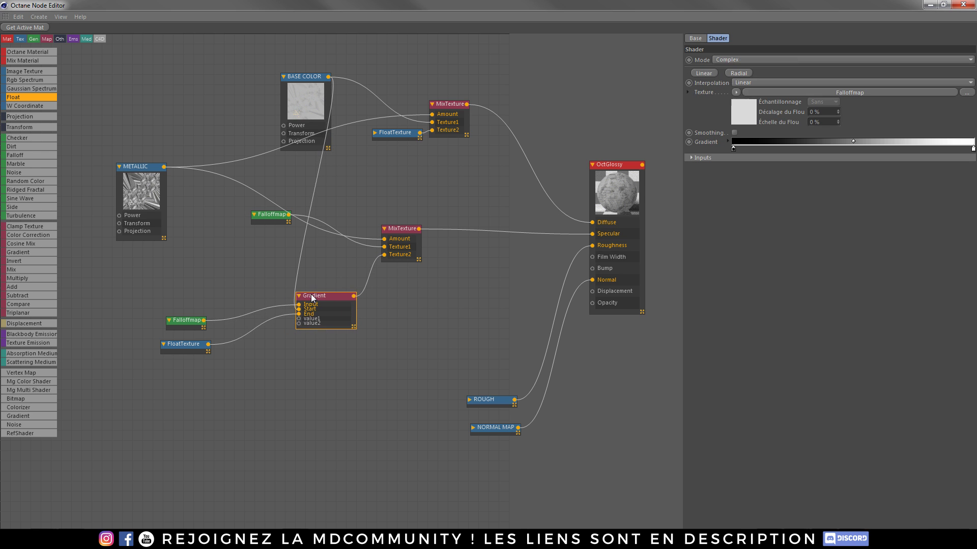
left_click_drag(303, 78, 207, 100)
left_click_drag(189, 323, 230, 311)
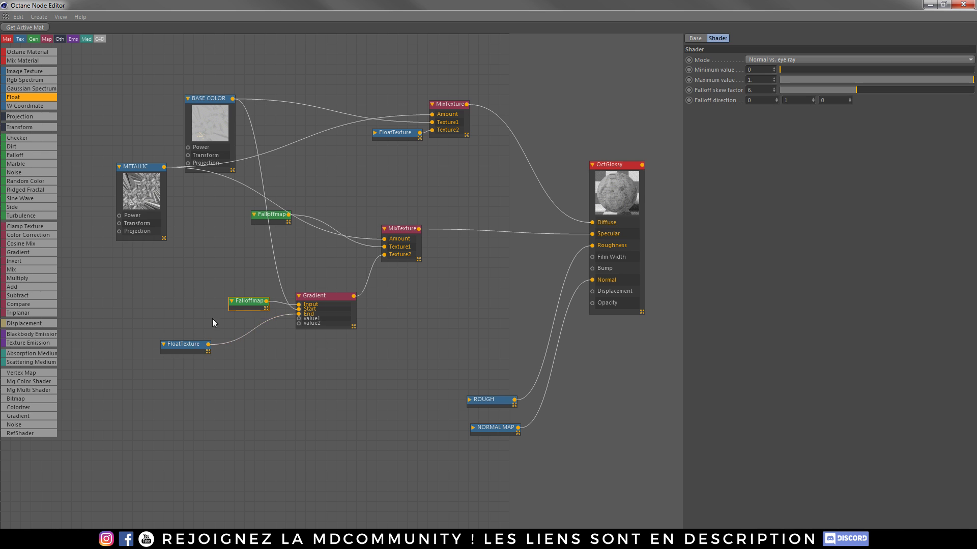
left_click_drag(163, 350, 224, 358)
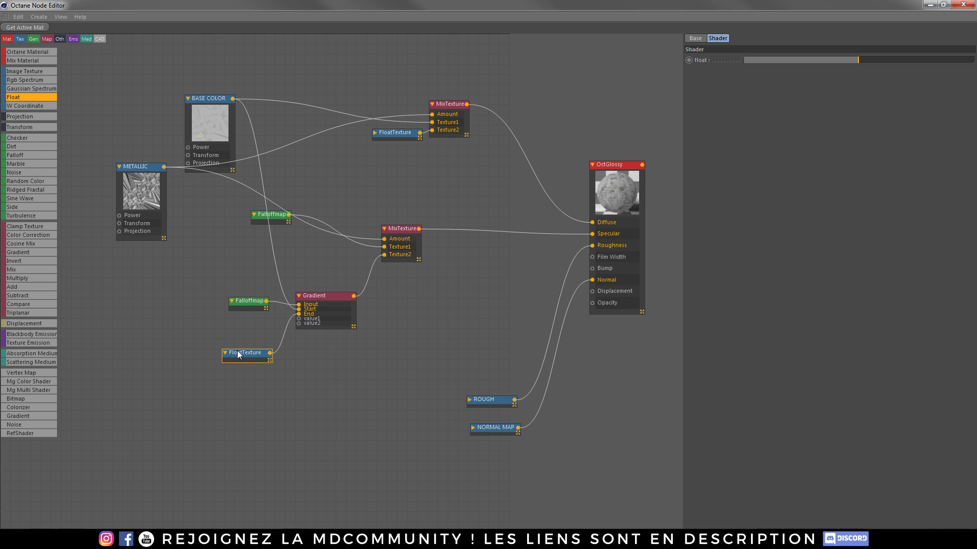
left_click_drag(207, 99, 205, 114)
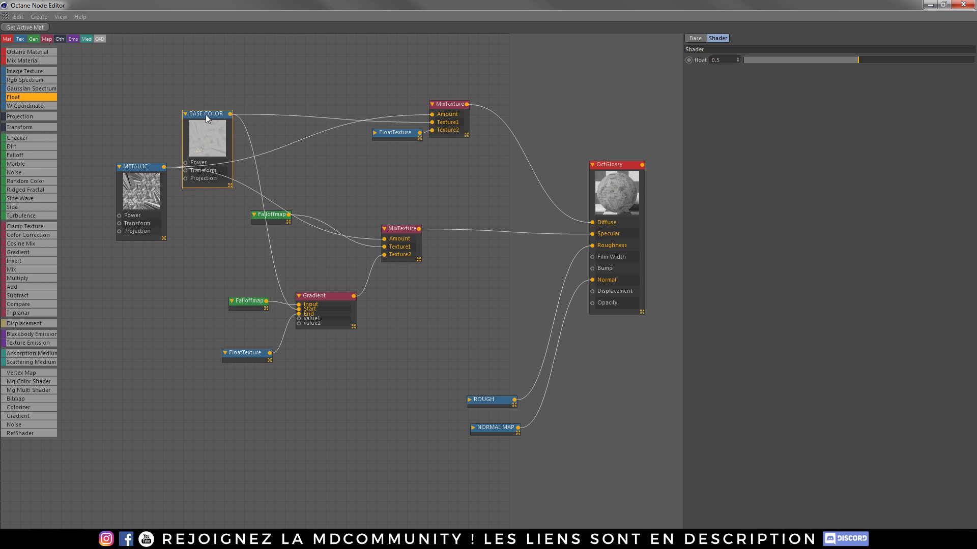
mouse_move(331, 294)
left_mouse_down()
mouse_move(298, 365)
mouse_move(330, 305)
left_mouse_up()
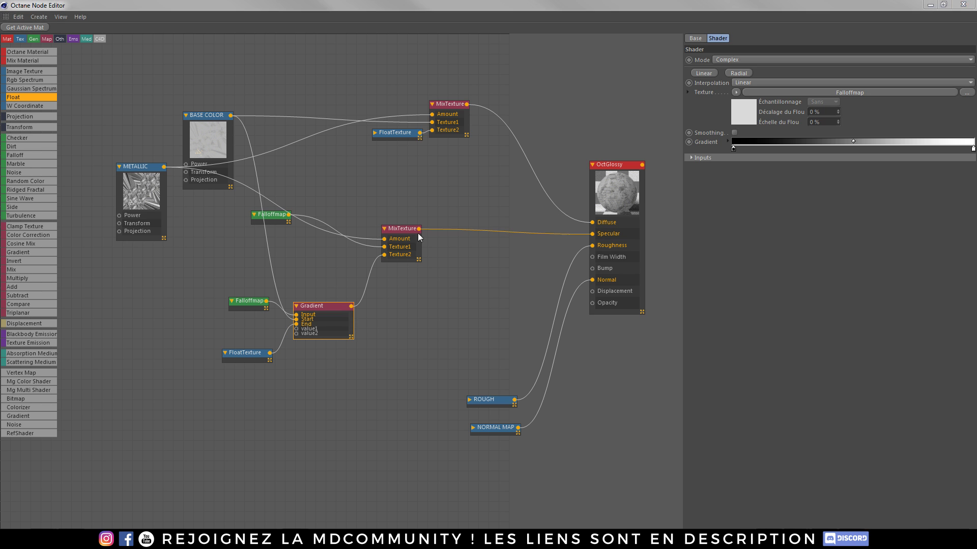
Minimize the node and material editors, and frame the sphere's triangle marking in a close-up view
left_click(930, 5)
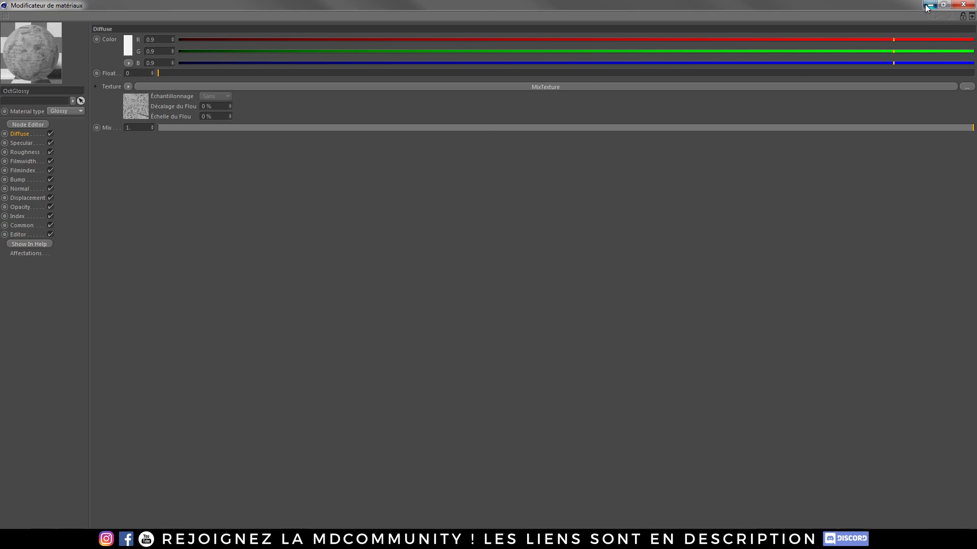
left_click(927, 5)
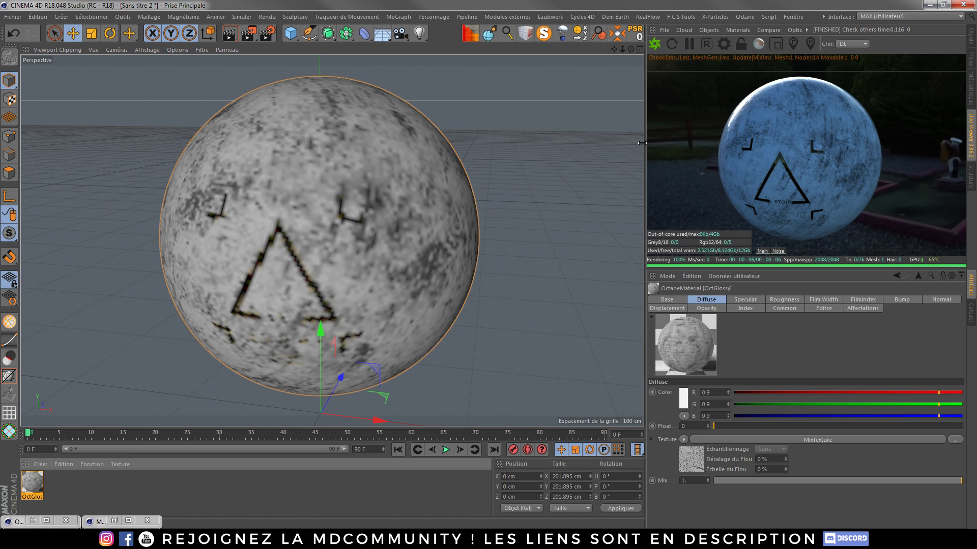
left_click_drag(377, 273, 324, 225, "alt")
right_click_drag(347, 289, 354, 213, "alt")
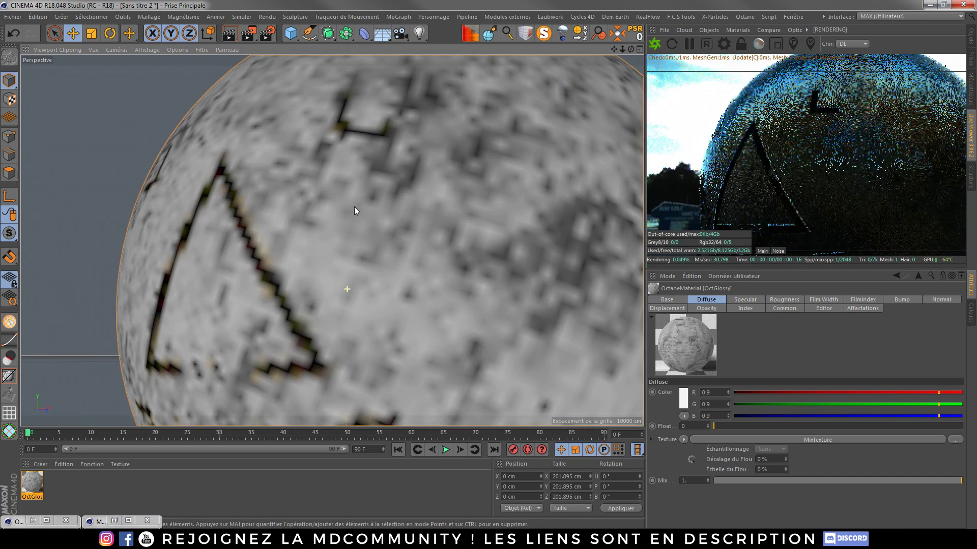
left_click_drag(315, 266, 352, 242, "alt")
left_click_drag(347, 291, 336, 281, "alt")
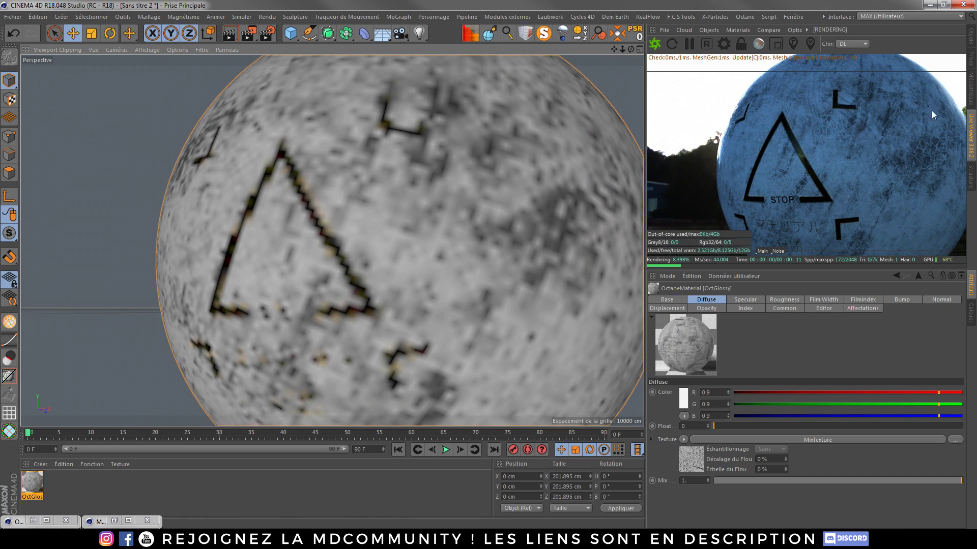
Change the OctaneSky environment to the Kentuky Sunset HDRI from the Spring 2015 pack through the HDRI Link browser
left_click(969, 37)
left_click(731, 41)
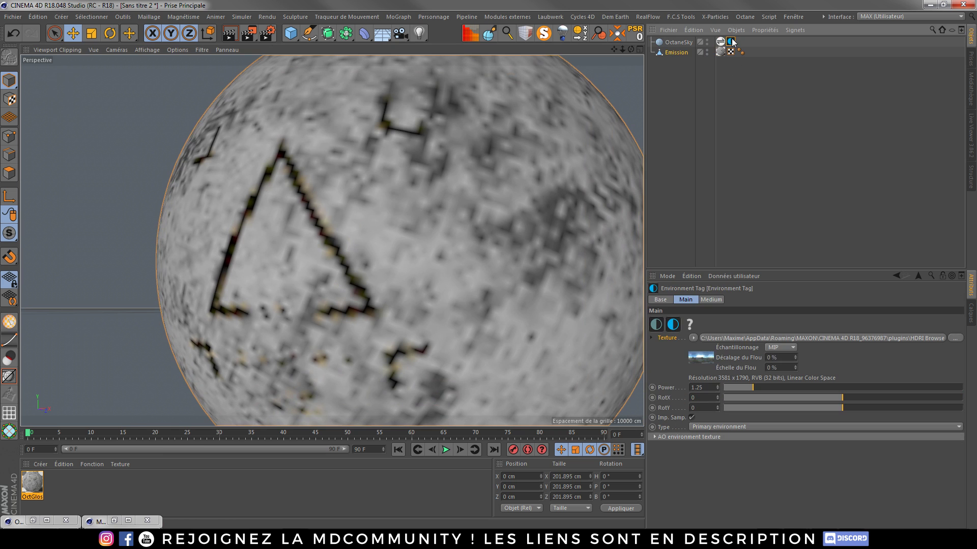
left_click(720, 42)
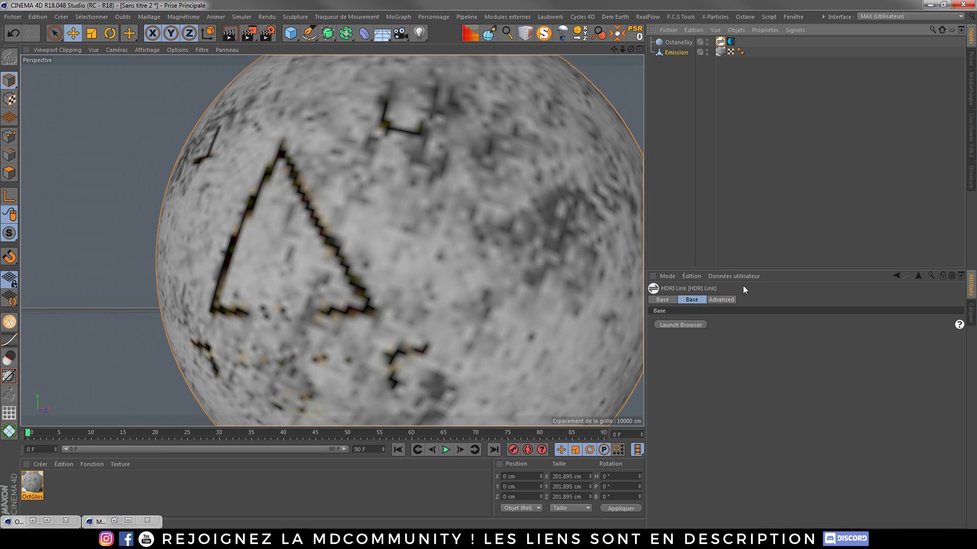
left_click(693, 322)
left_click_drag(620, 157, 358, 164)
left_click(971, 130)
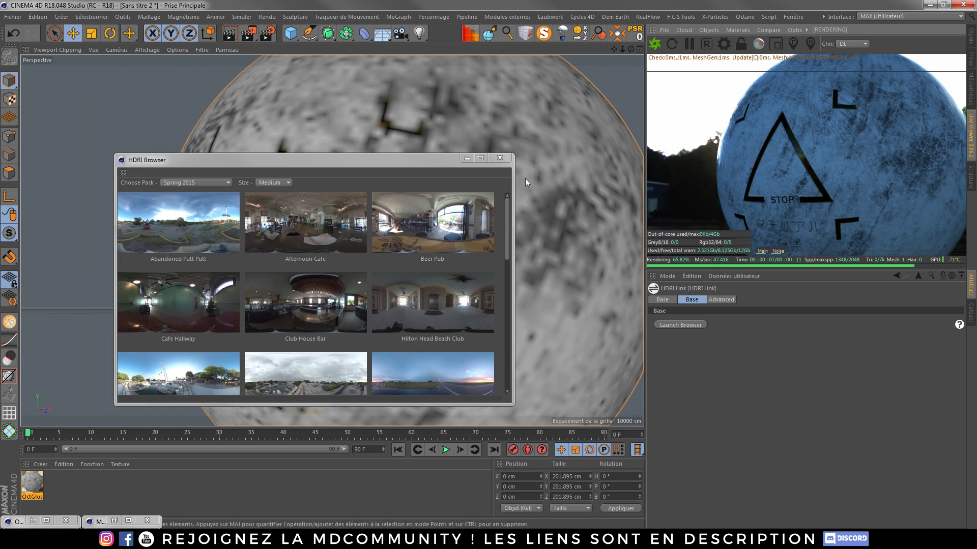
scroll(499, 230, "down", 2)
left_click(435, 306)
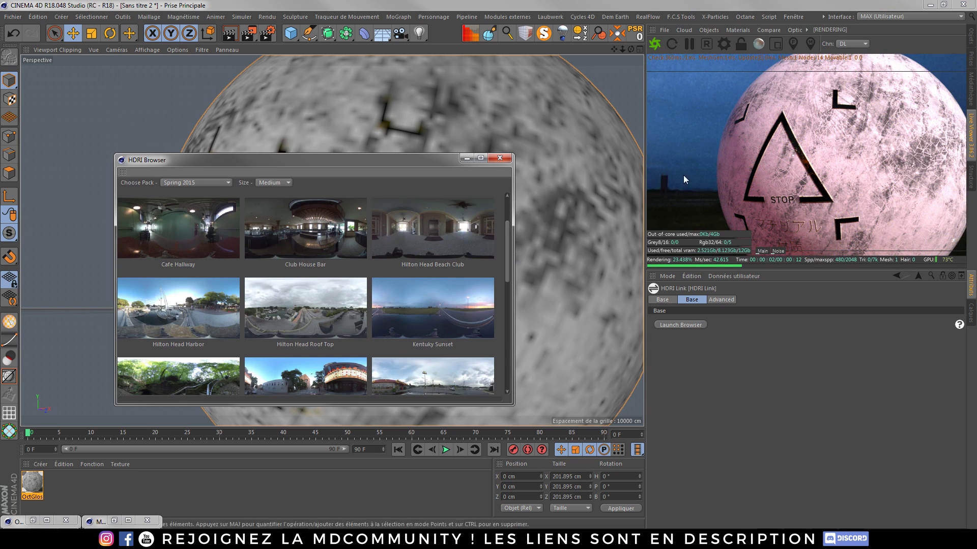
left_click(500, 159)
Examine the Index and Specular channel settings of the OctGlossy material, then close its material editor
double_click(33, 483)
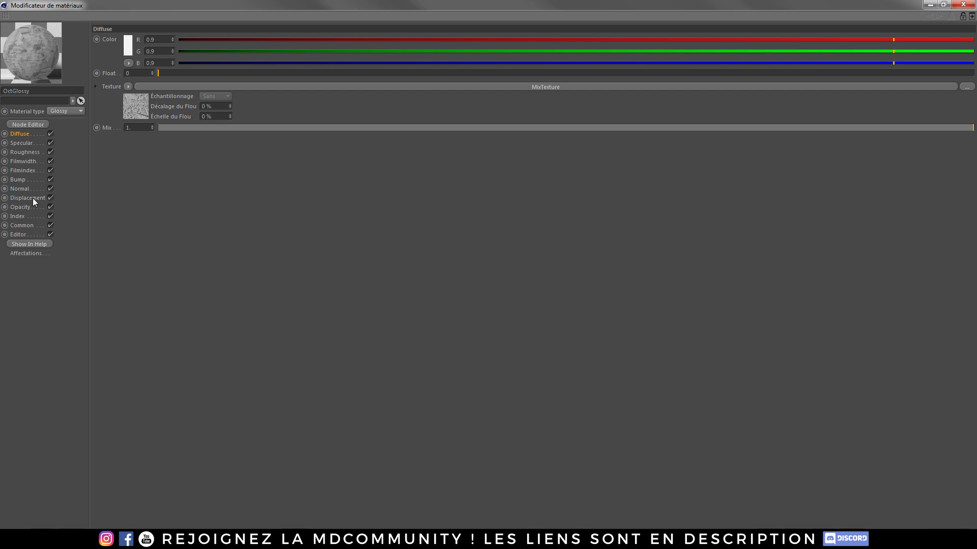
left_click(24, 219)
left_click_drag(188, 44, 21, 136)
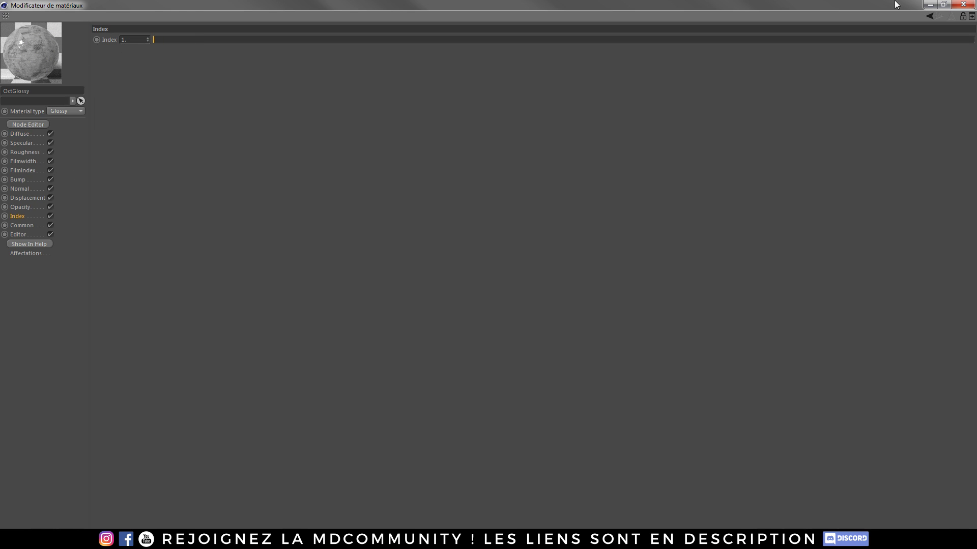
left_click(930, 5)
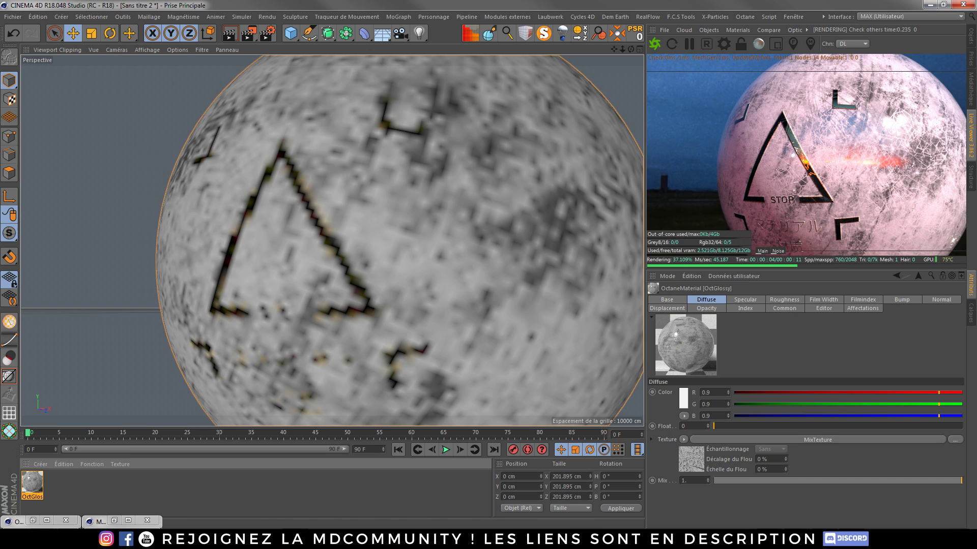
left_click(129, 520)
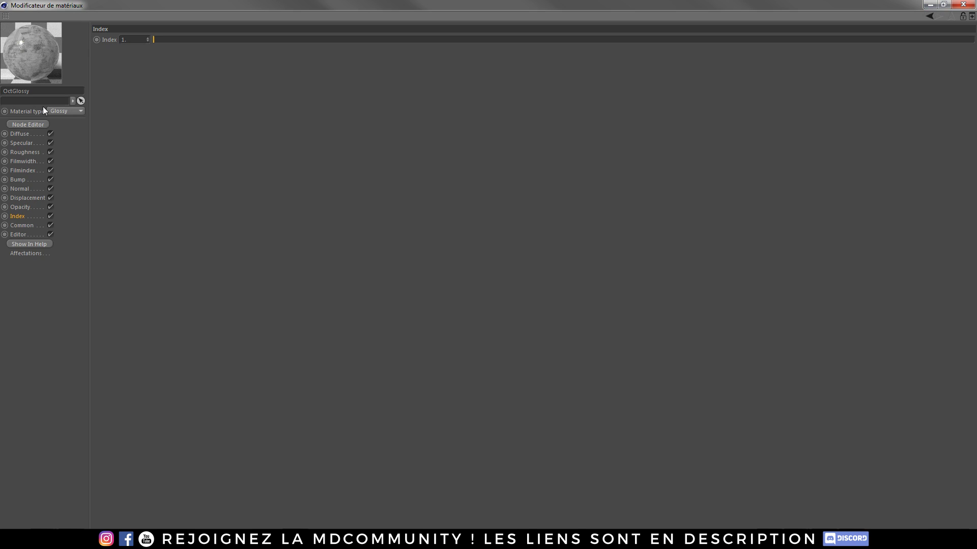
left_click(28, 143)
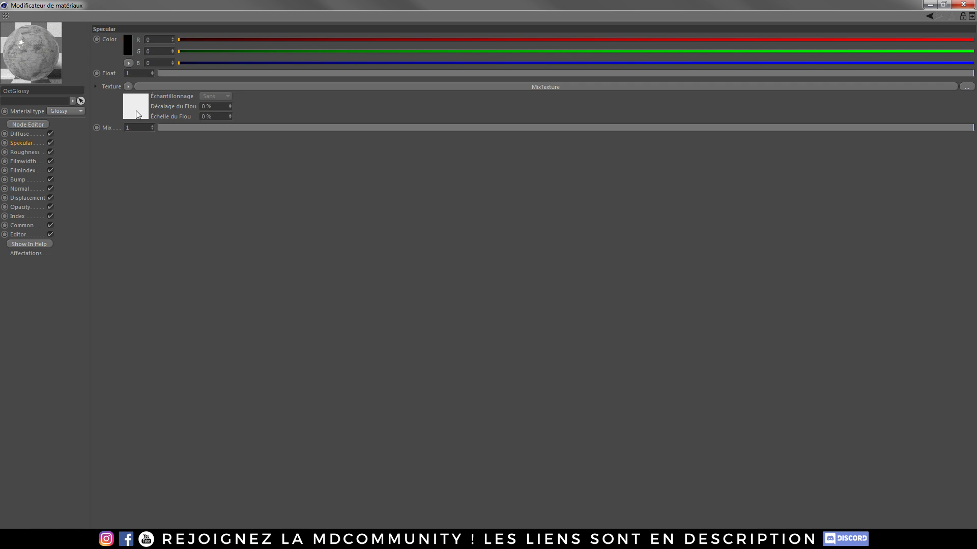
left_click(963, 5)
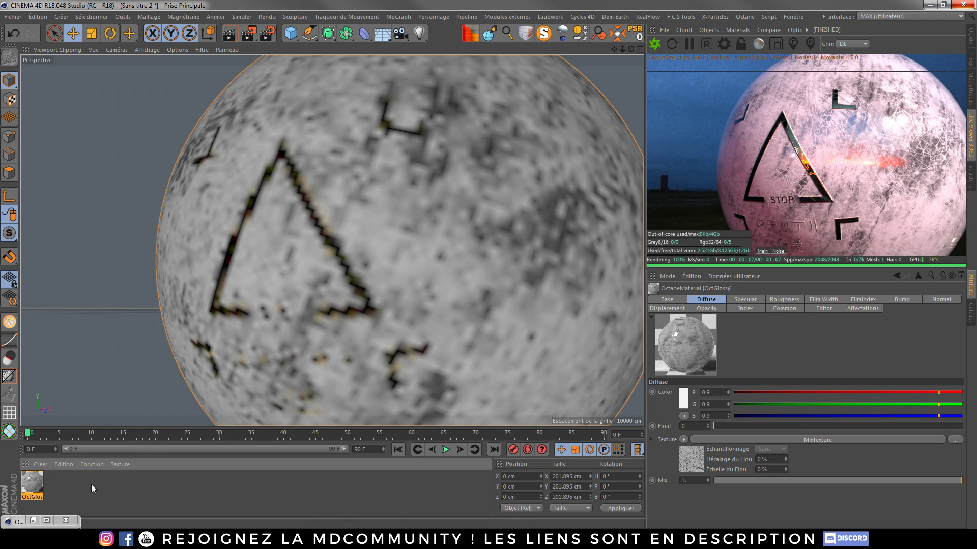
Change the OctaneSky environment to the Abandoned Putt Putt HDRI from the Spring 2015 pack and adjust the sphere's framing slightly
left_click(972, 37)
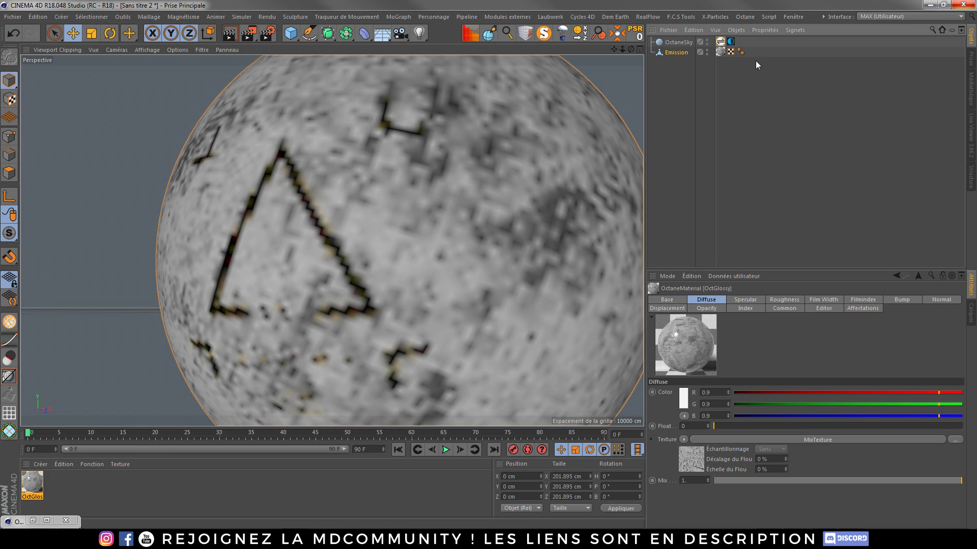
left_click(731, 42)
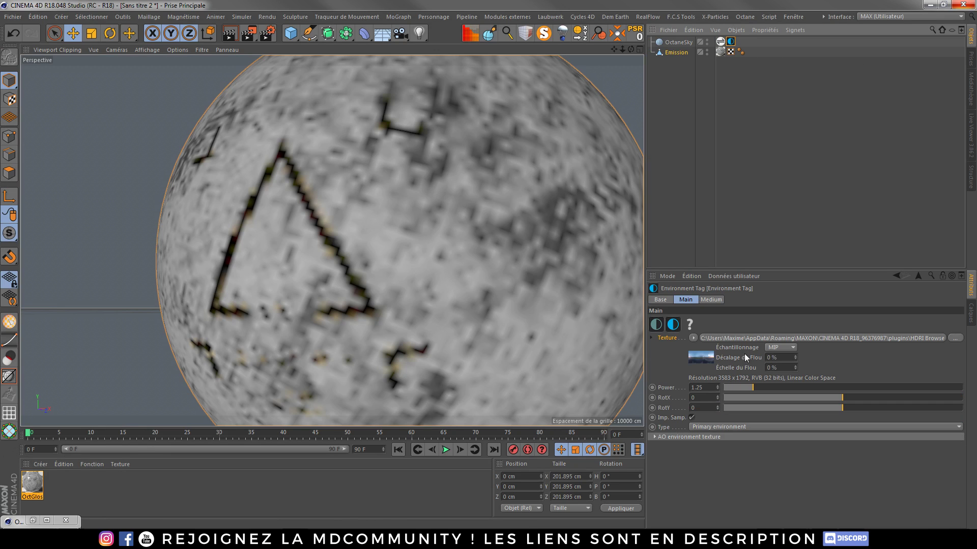
left_click(720, 41)
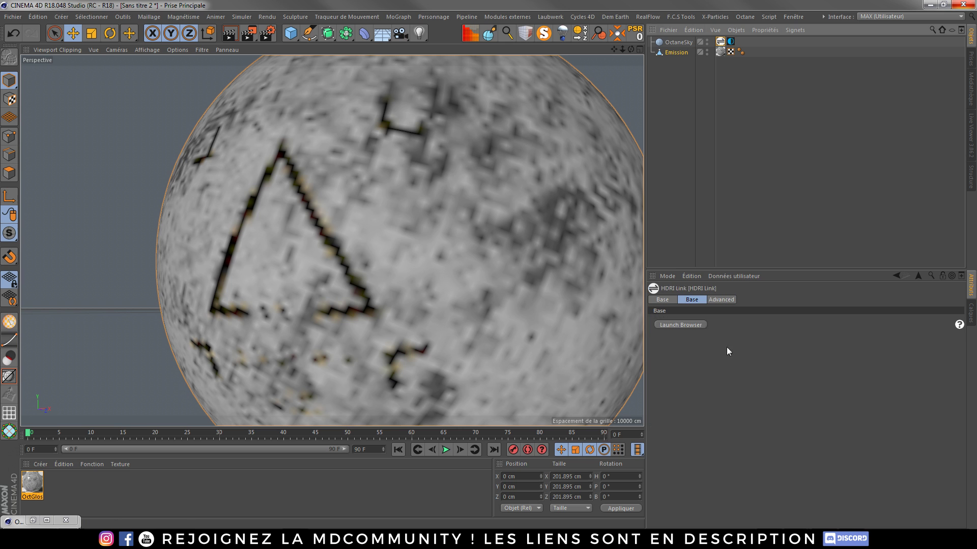
left_click(680, 325)
left_click(971, 134)
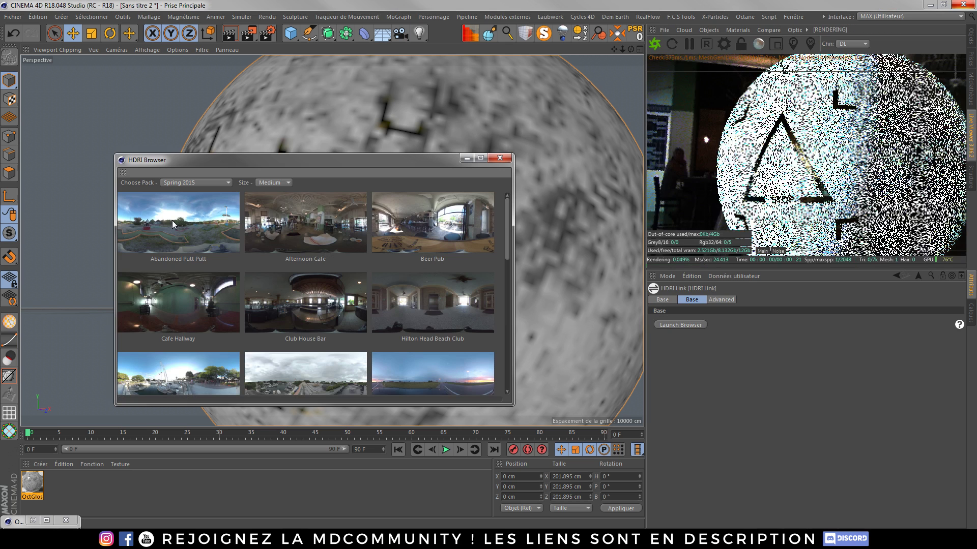
left_click(172, 221)
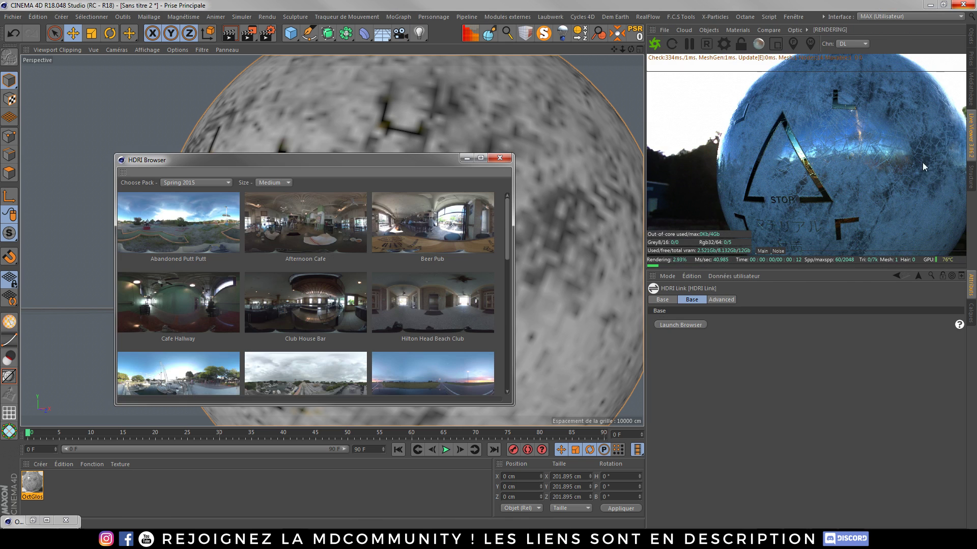
left_click(498, 158)
left_click_drag(806, 179, 838, 218)
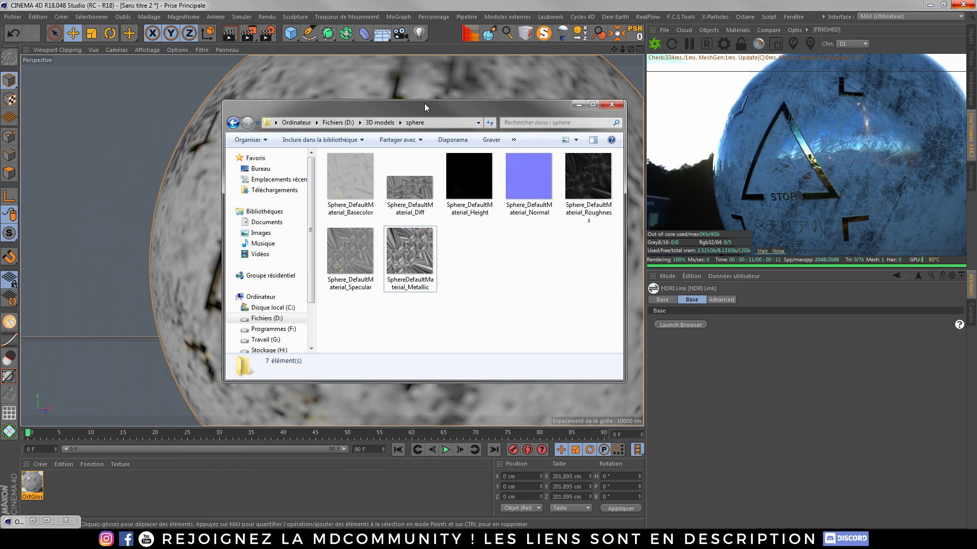
Examine the SphereDefaultMaterial_Metallic texture up close in the Windows photo viewer, around the triangle marking and scratches, then return to Cinema 4D
left_click(401, 245)
double_click(402, 245)
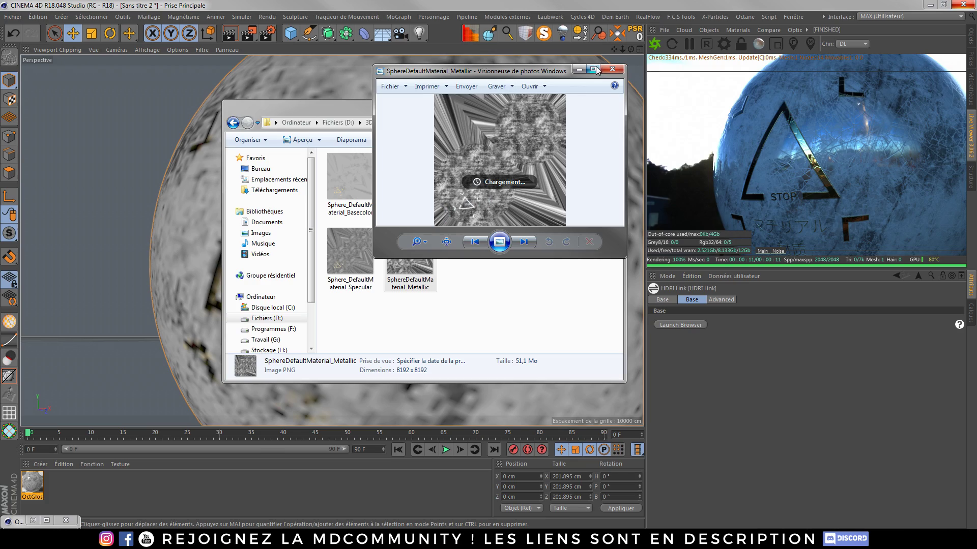
left_click(593, 69)
scroll(339, 252, "up", 5)
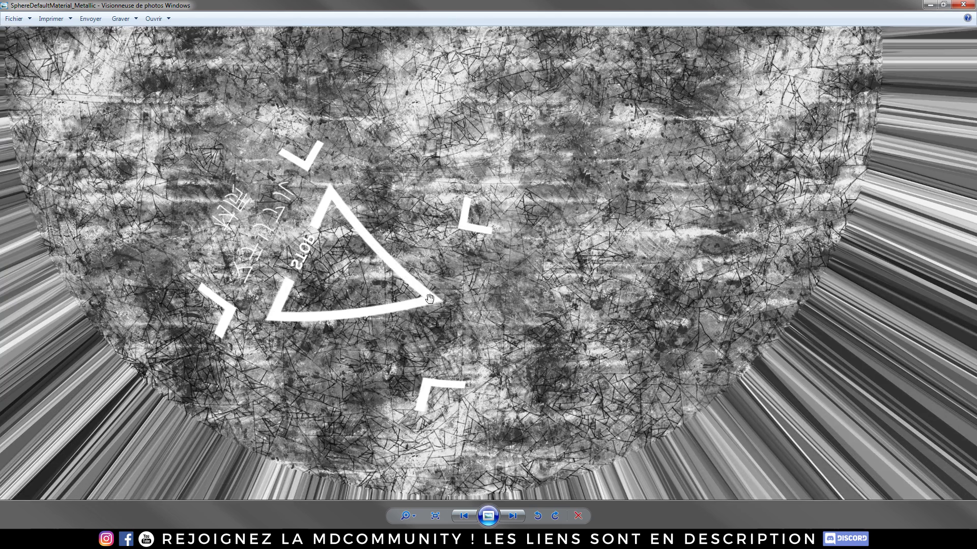
scroll(447, 130, "up", 5)
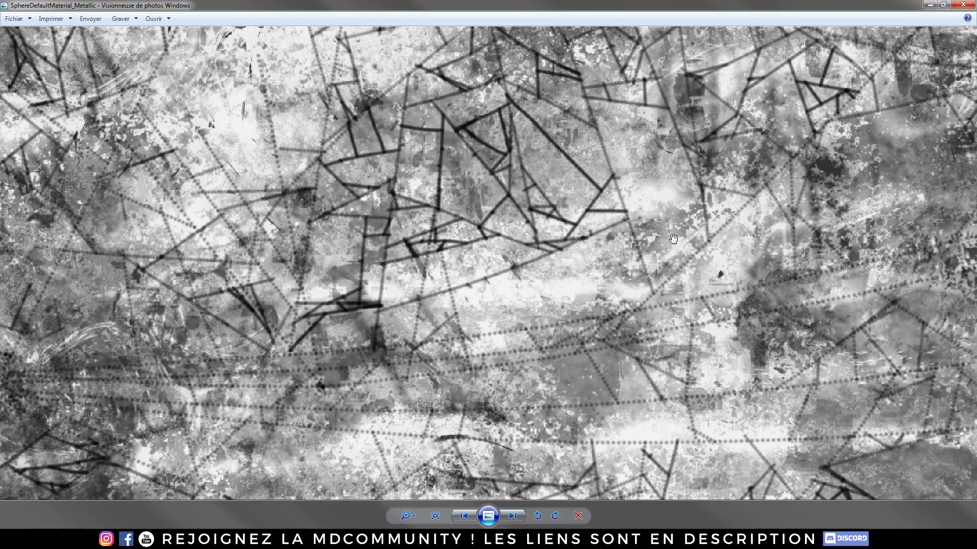
scroll(679, 233, "down", 3)
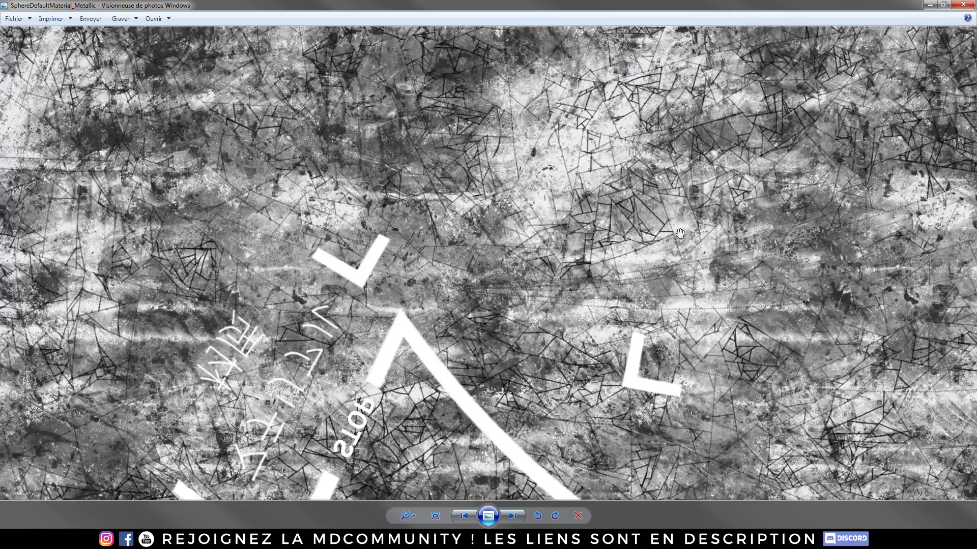
scroll(680, 233, "down", 3)
scroll(633, 277, "down", 2)
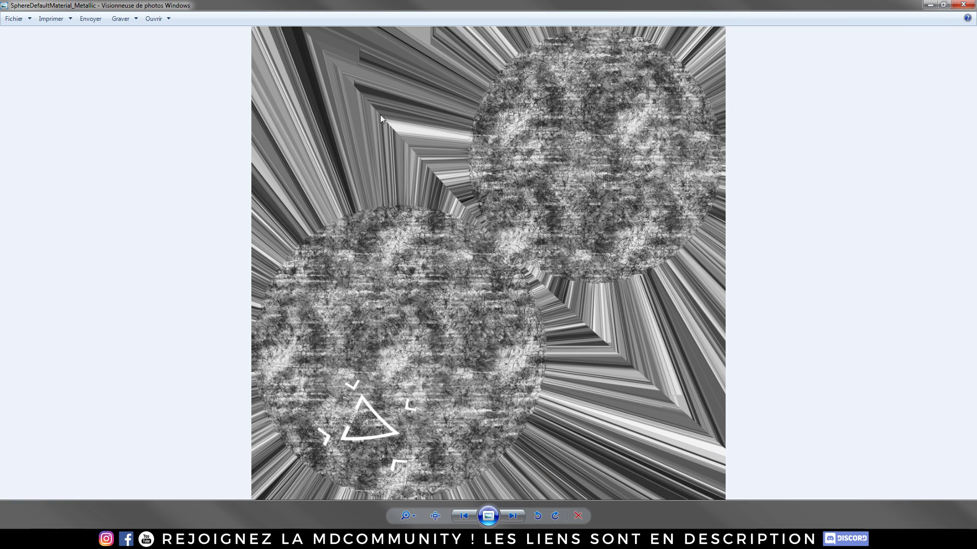
left_click(963, 5)
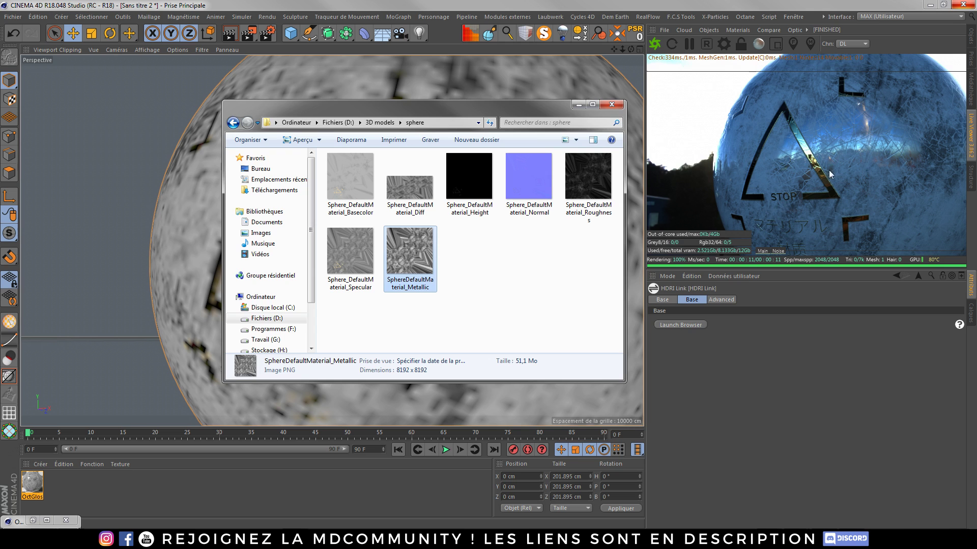
left_click(612, 105)
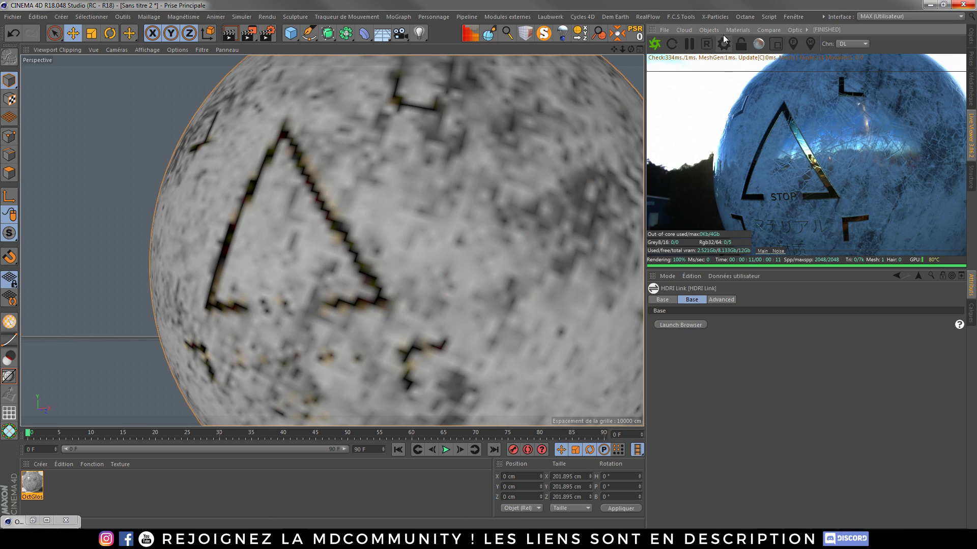
Add an Octane camera with thin lens settings, turn off its auto focus and set the aperture to about 3.05 cm
left_click(706, 30)
left_click(720, 37)
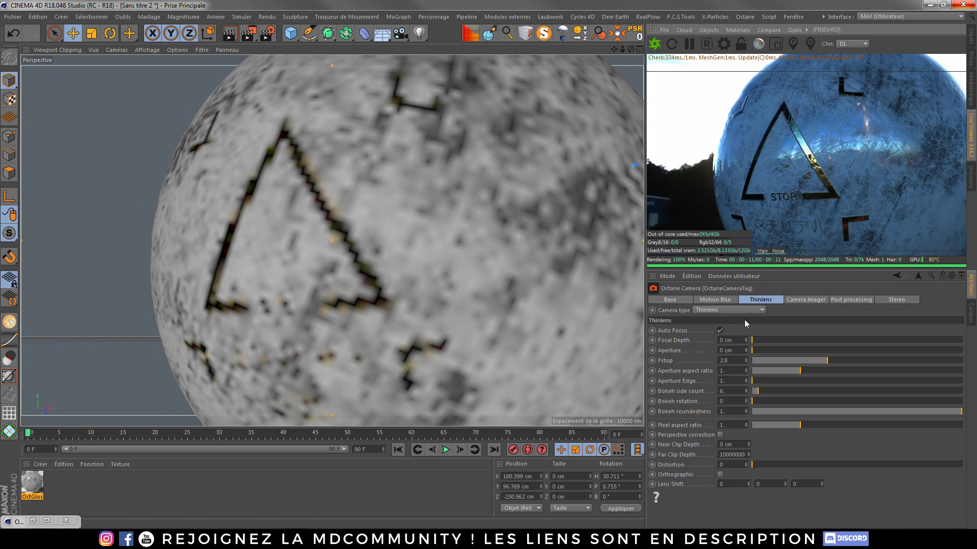
left_click(720, 331)
left_click_drag(765, 350, 912, 352)
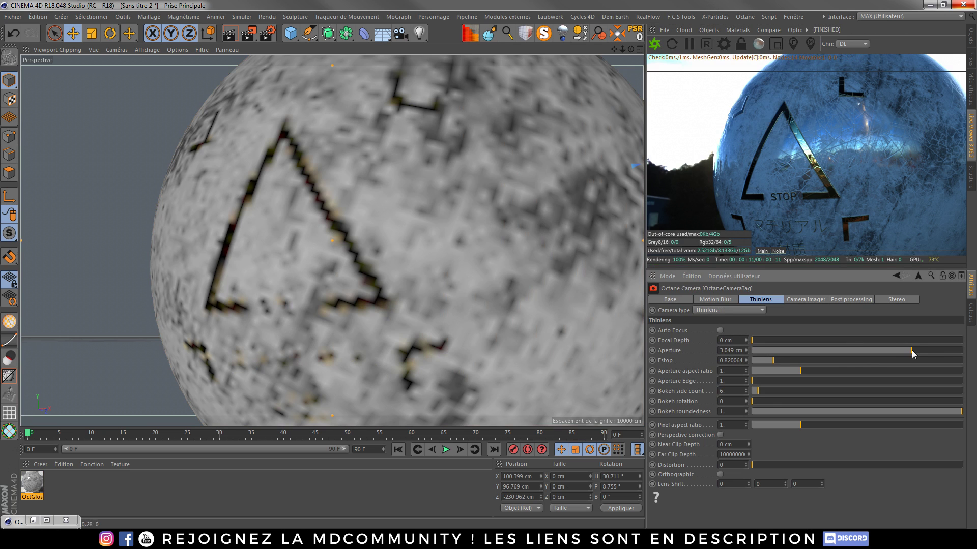
Pick the camera's focus point on the sphere's triangle marking in the live render
left_click(970, 33)
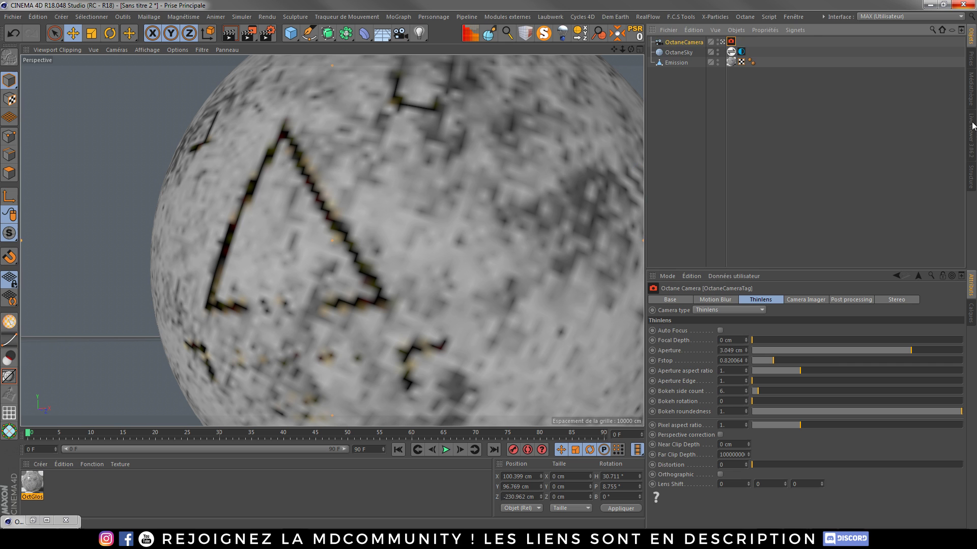
left_click(972, 126)
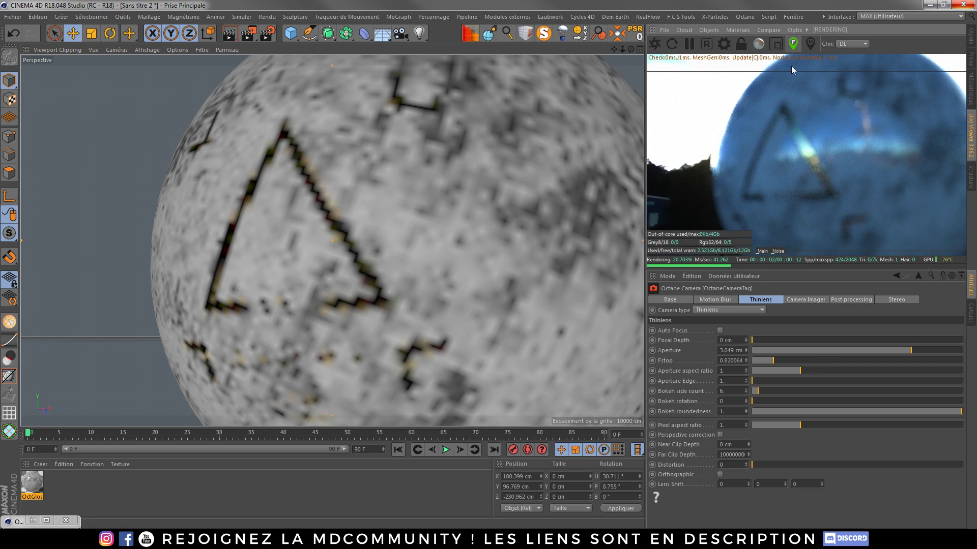
left_click(785, 160)
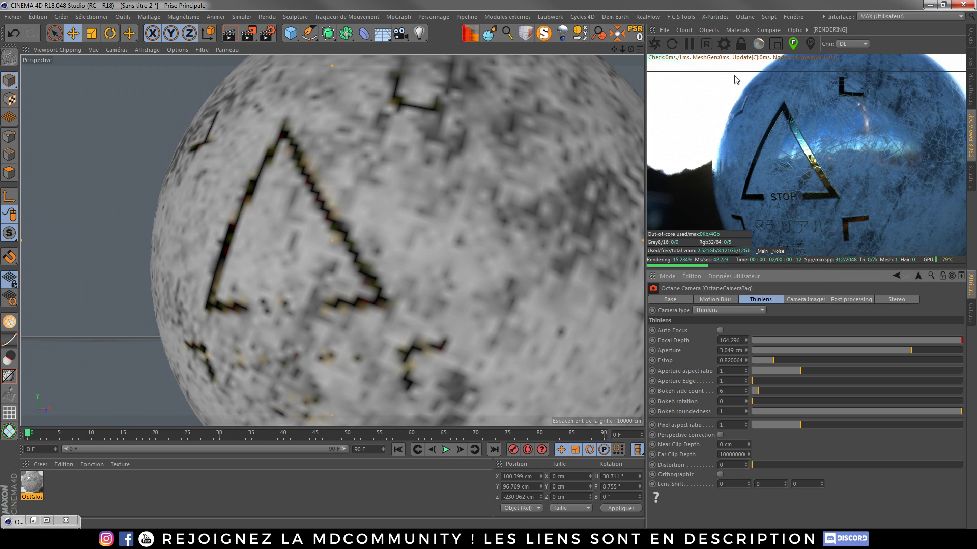
Enlarge the Live Viewer vertically to show more of the render, and pause rendering
mouse_move(822, 269)
left_mouse_down()
mouse_move(819, 229)
mouse_move(817, 283)
left_mouse_up()
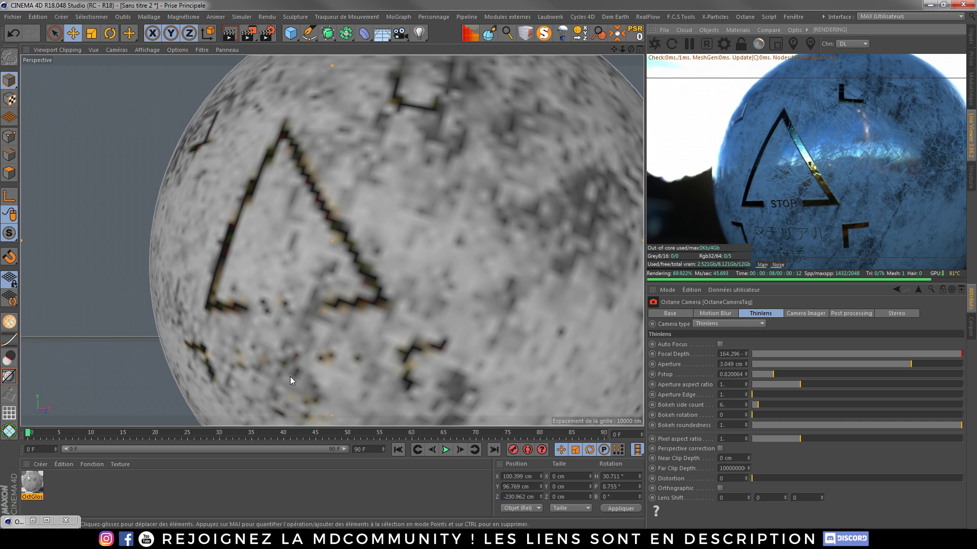
mouse_move(816, 283)
left_mouse_down()
mouse_move(816, 261)
mouse_move(817, 298)
left_mouse_up()
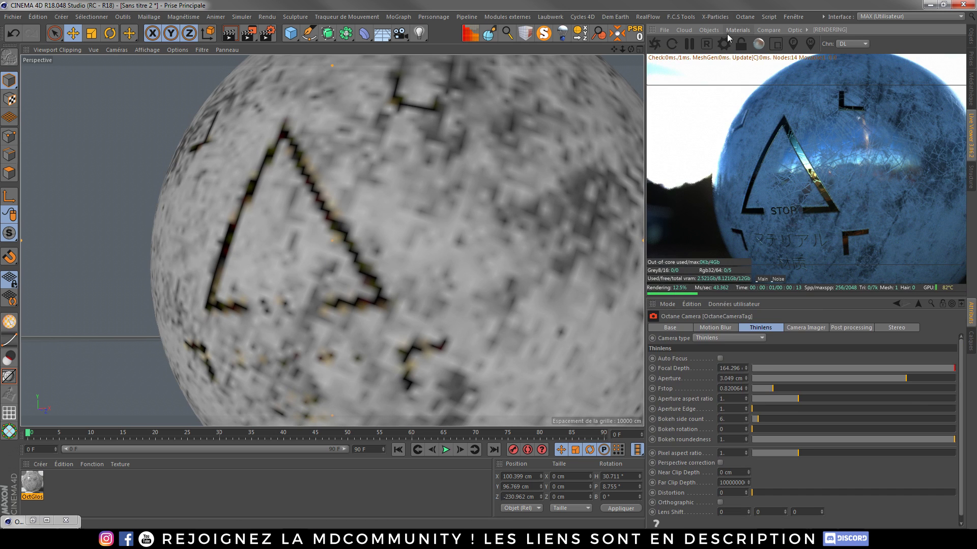
left_click(689, 45)
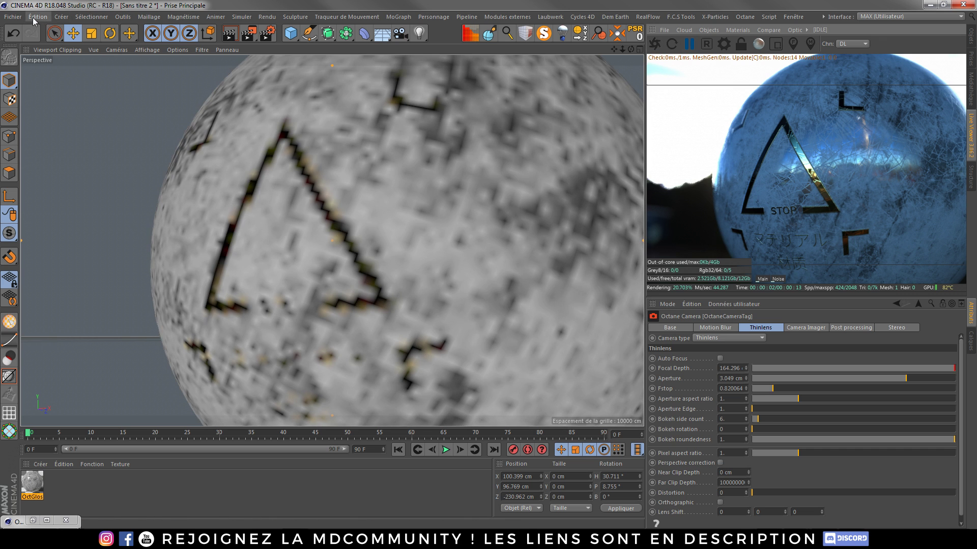
Create a new project and import the sphere's FBX file with the default import settings
left_click(12, 17)
left_click(26, 32)
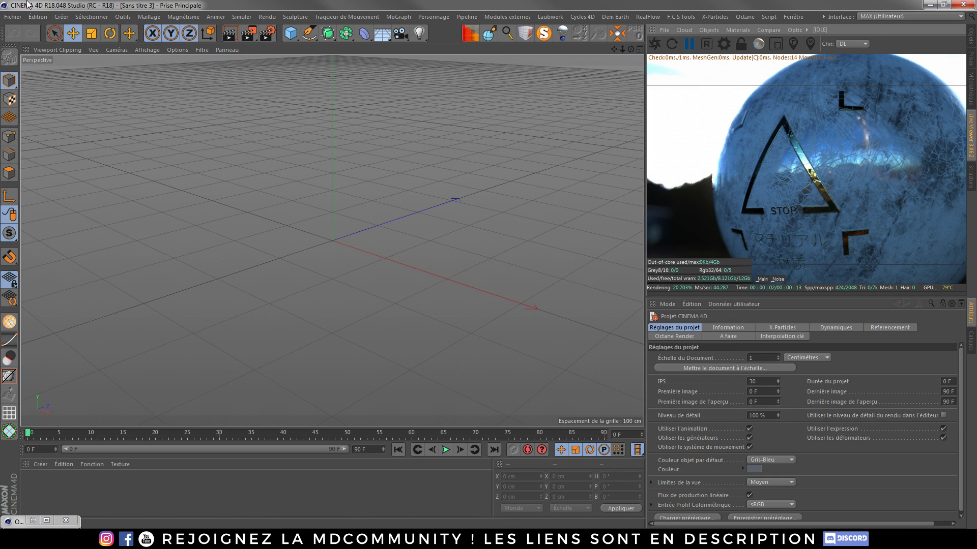
left_click(13, 17)
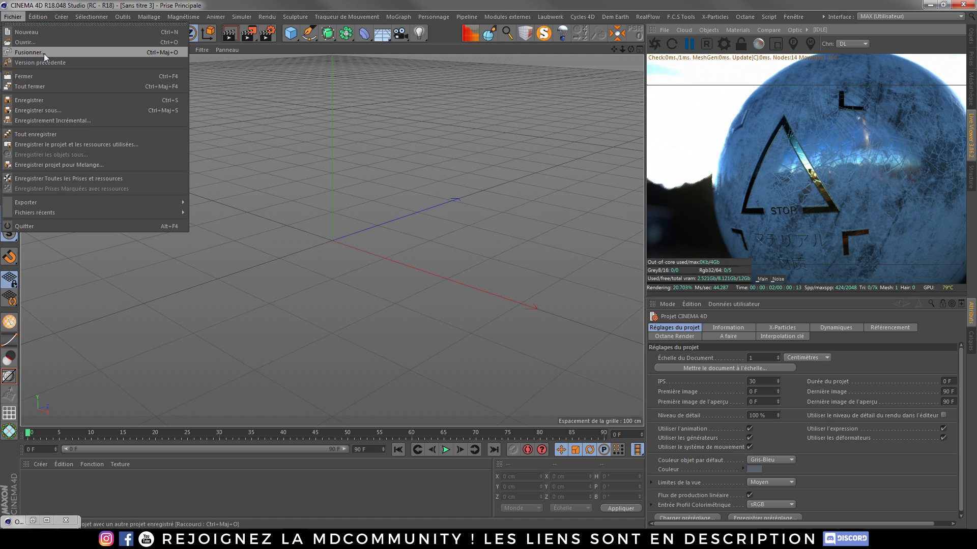
left_click(25, 42)
double_click(228, 292)
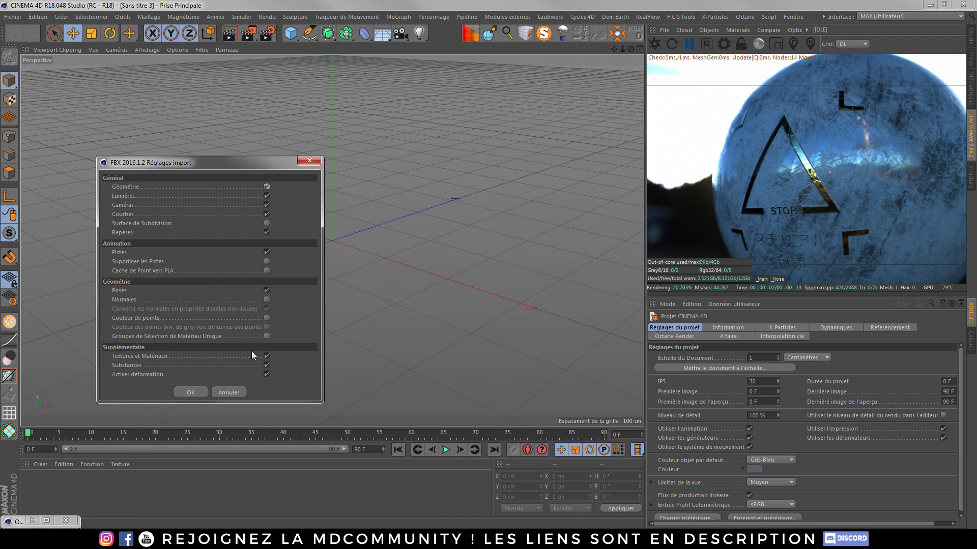
left_click(190, 393)
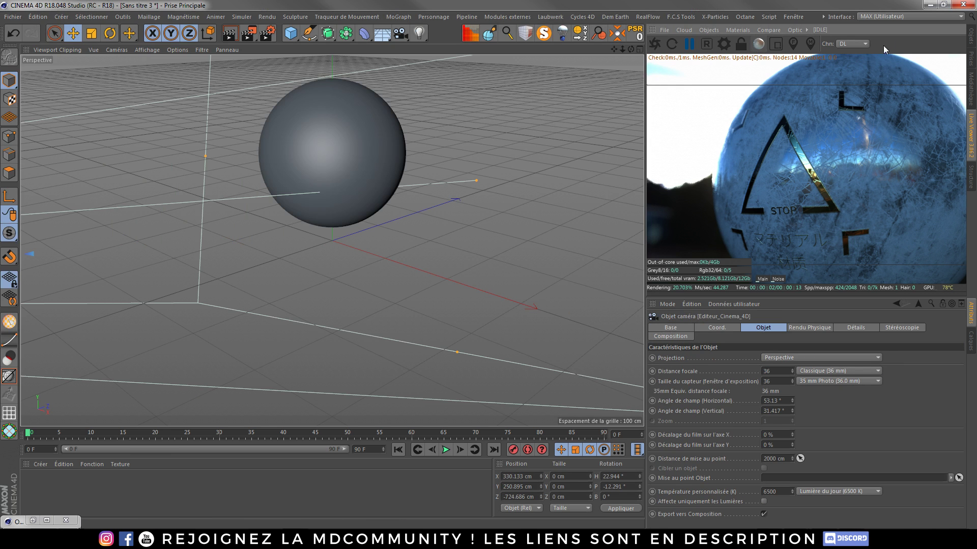
Start the live render of the new scene and delete the imported Editeur_Cinema_4D camera
left_click(655, 43)
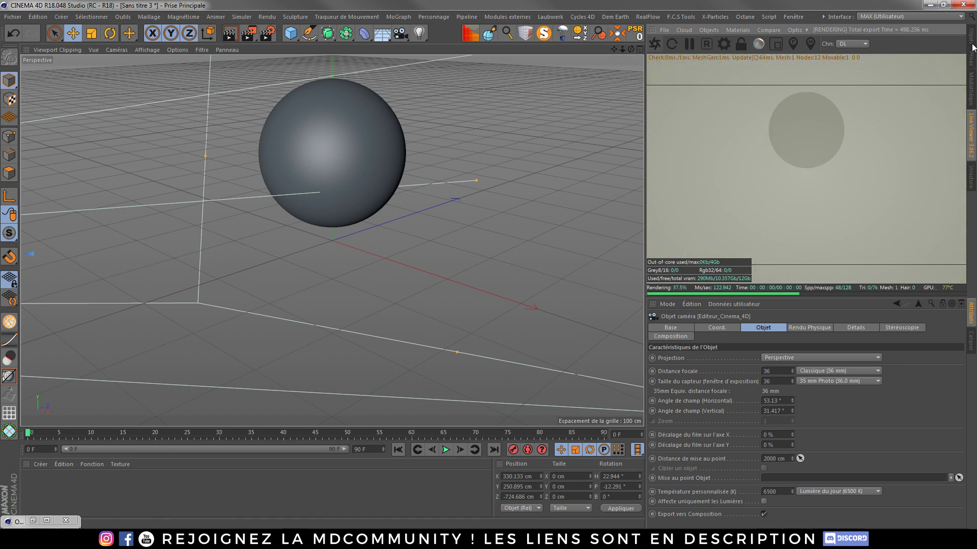
left_click(971, 36)
key("Delete")
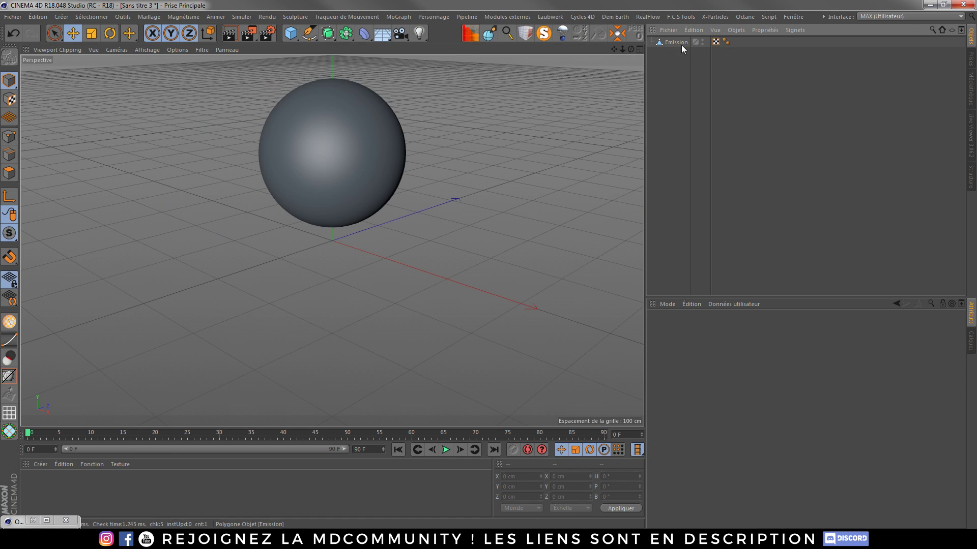
Create an Octane Specular material on the Emission sphere from the live render
left_click(681, 44)
left_click(971, 132)
scroll(370, 176, "up", 4)
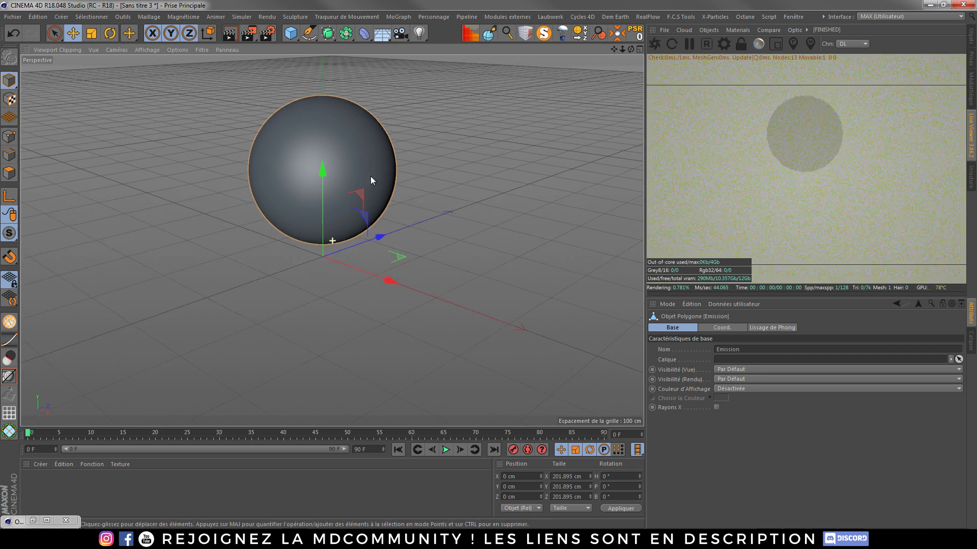
right_click(786, 145)
mouse_move(829, 150)
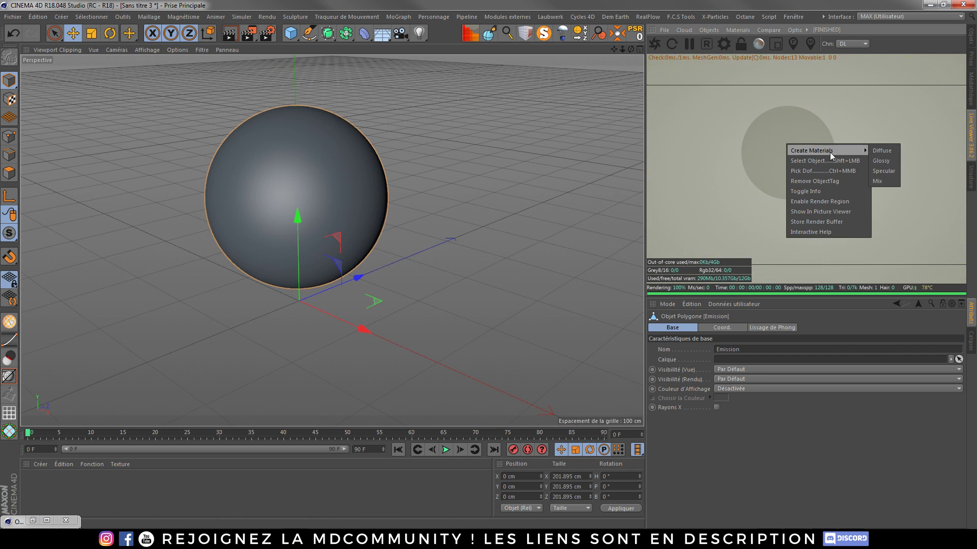
left_click(884, 171)
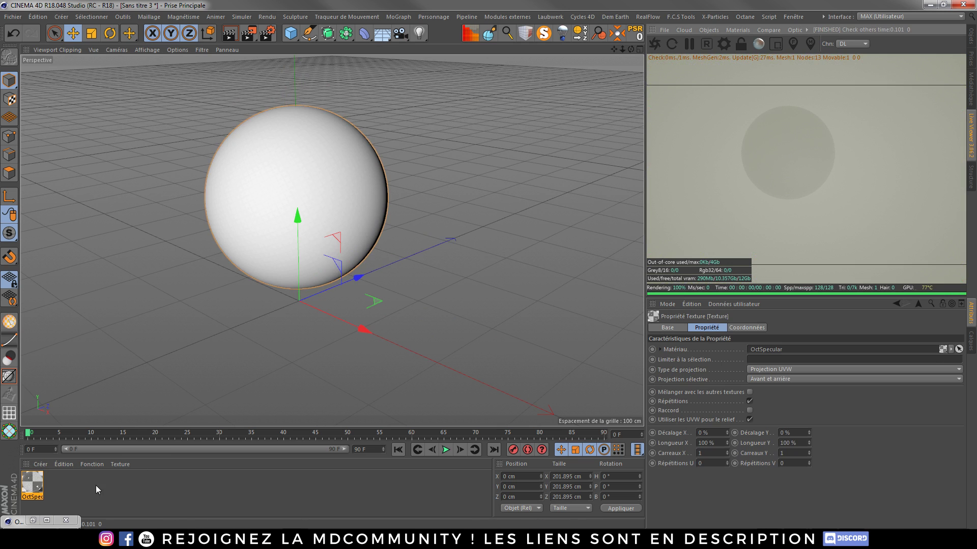
Change the OctSpecular material to the Glossy type and set its index to 1 in the node editor
double_click(35, 487)
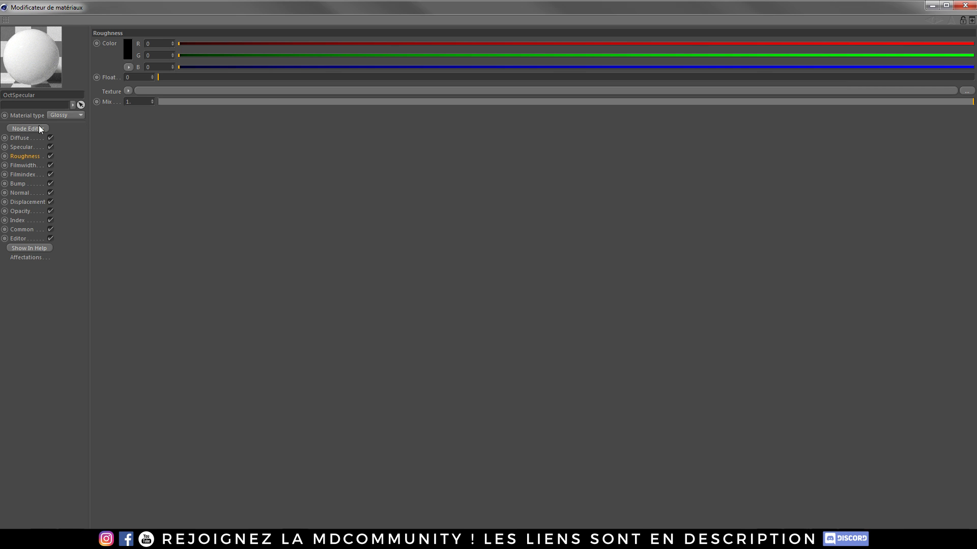
left_click(932, 6)
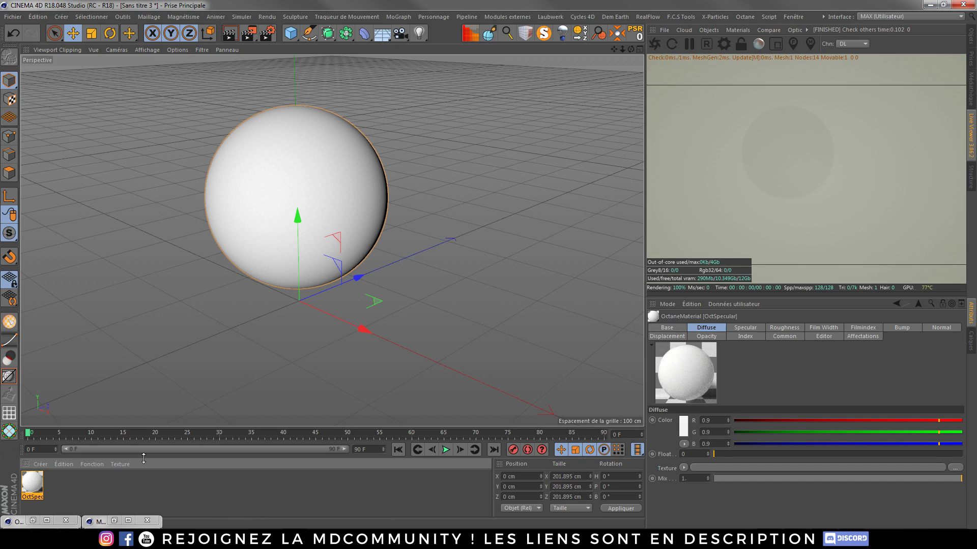
left_click(37, 521)
left_click_drag(152, 129, 538, 142)
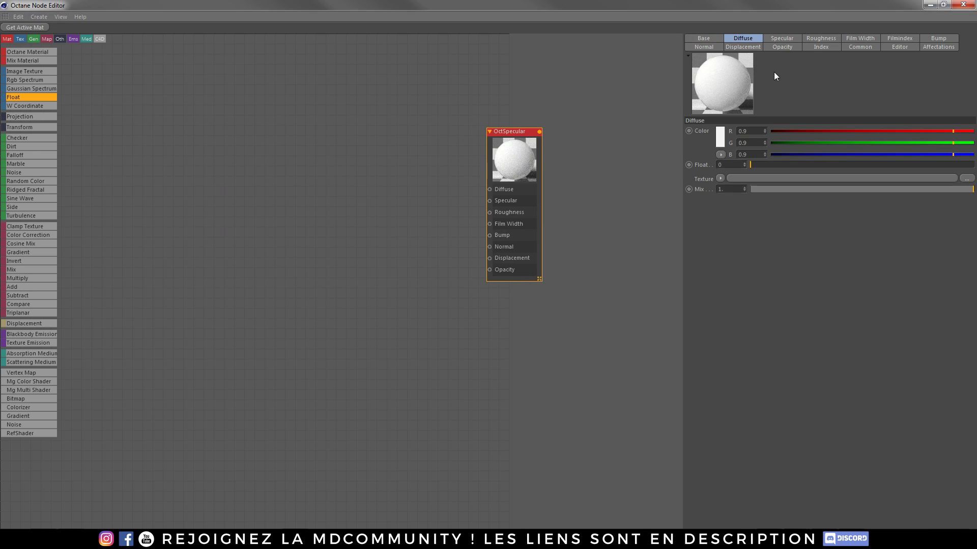
left_click(812, 48)
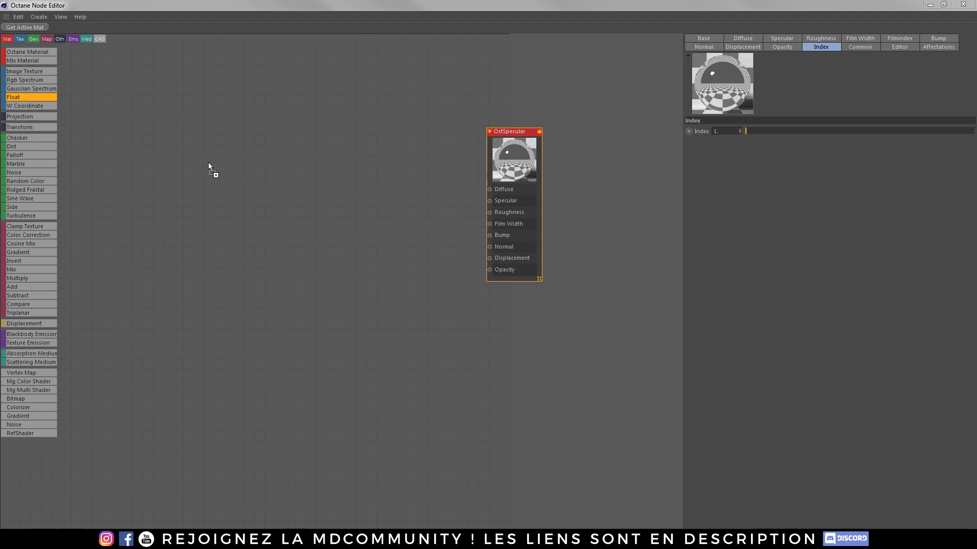
Add the sphere's metallic, base color, roughness and normal maps as image textures, connecting roughness and normal to the material's matching inputs
left_click_drag(208, 163, 172, 187)
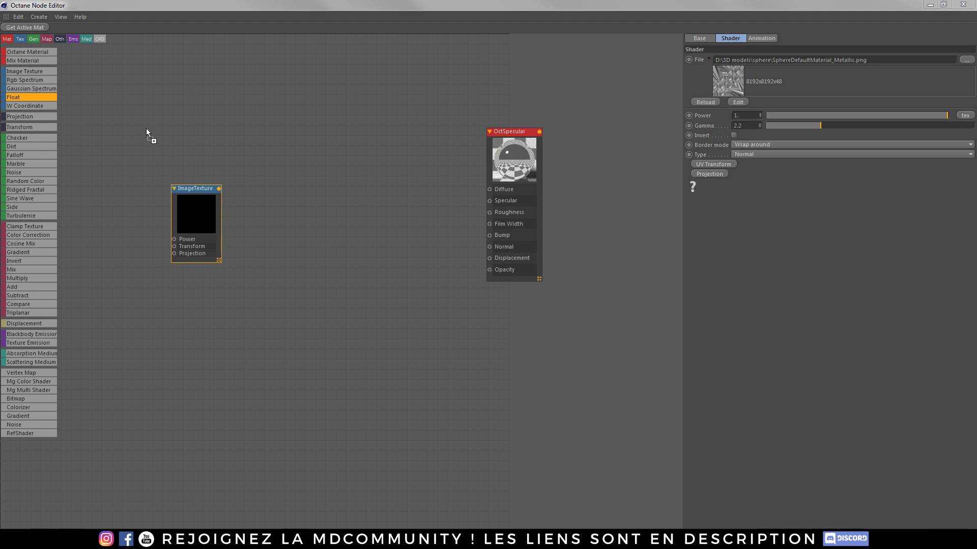
left_click_drag(146, 128, 148, 128)
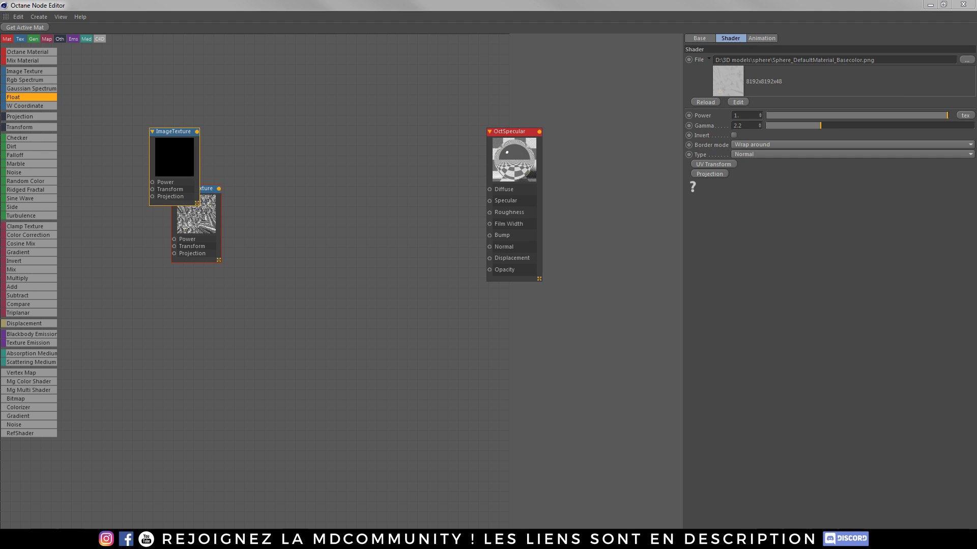
left_click_drag(225, 352, 300, 308)
left_click_drag(164, 351, 489, 248)
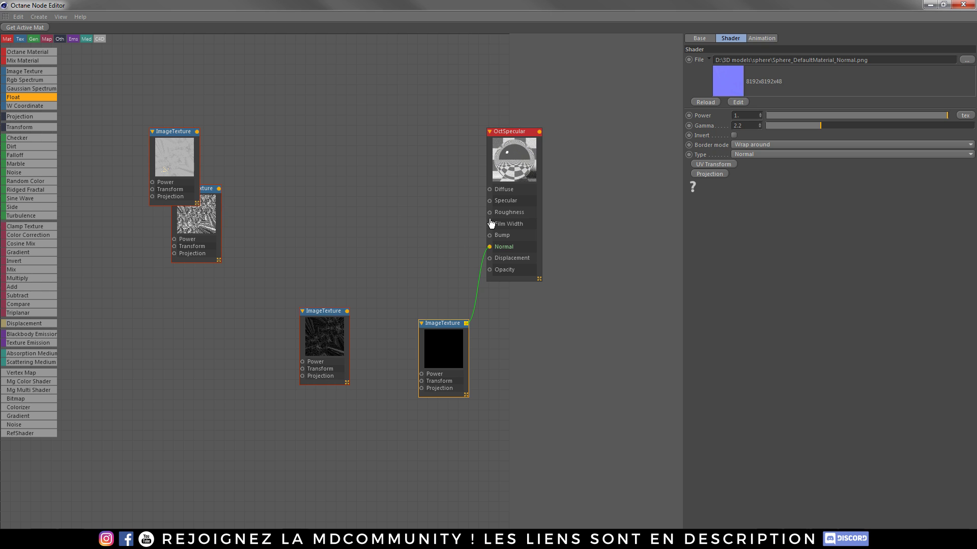
left_click_drag(347, 311, 490, 214)
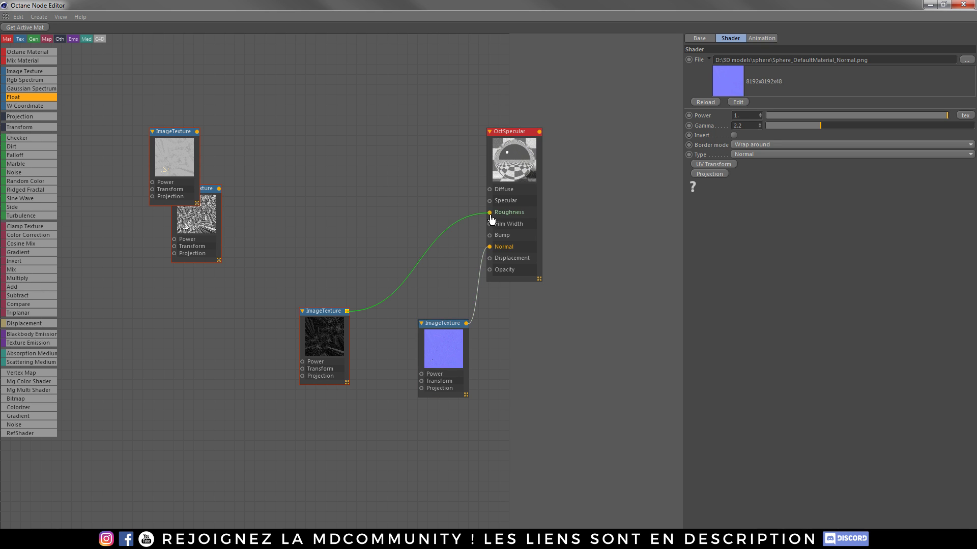
Add two Mix texture nodes and connect the base color map to the upper one's Texture1
left_click(168, 134)
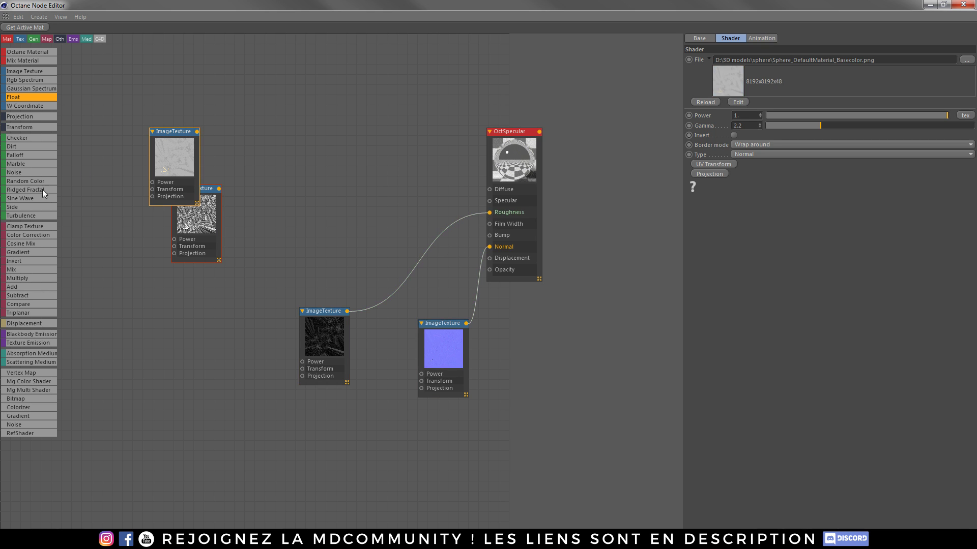
left_click_drag(19, 269, 332, 141)
left_click_drag(356, 193, 360, 216)
left_click_drag(184, 154, 336, 162)
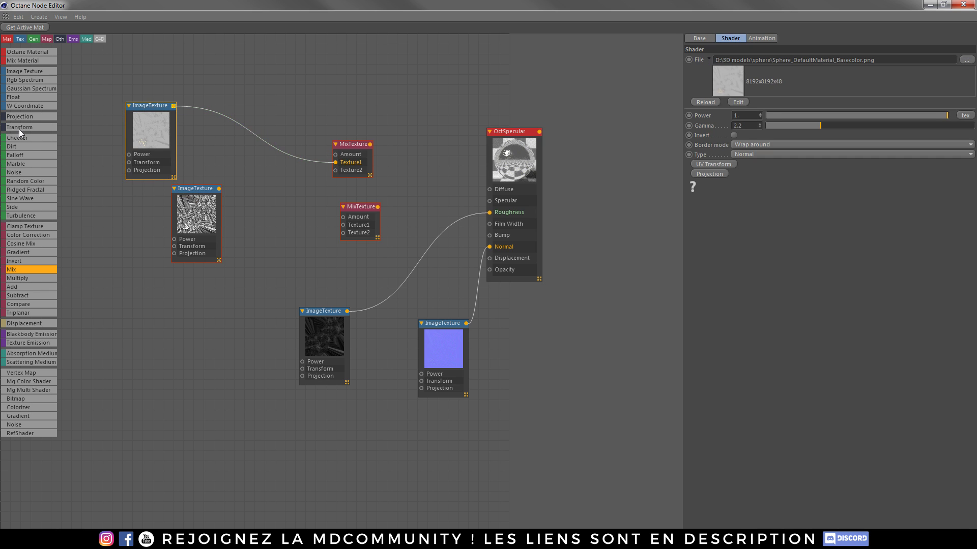
Connect a new Float texture with value 0 to the upper Mix's Texture2 and the metallic map to its Amount
left_click_drag(19, 97, 252, 173)
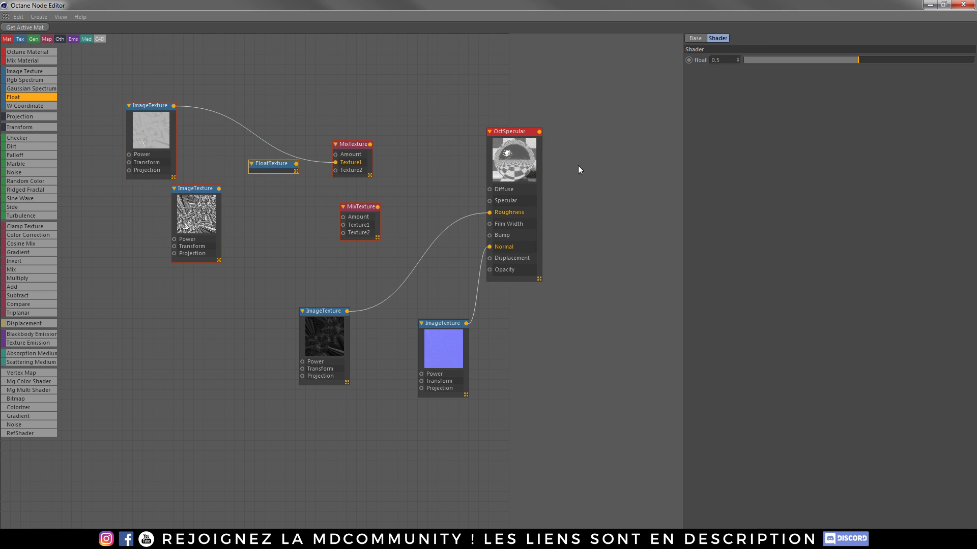
left_click_drag(772, 58, 743, 59)
left_click_drag(296, 163, 335, 169)
left_click_drag(218, 189, 335, 154)
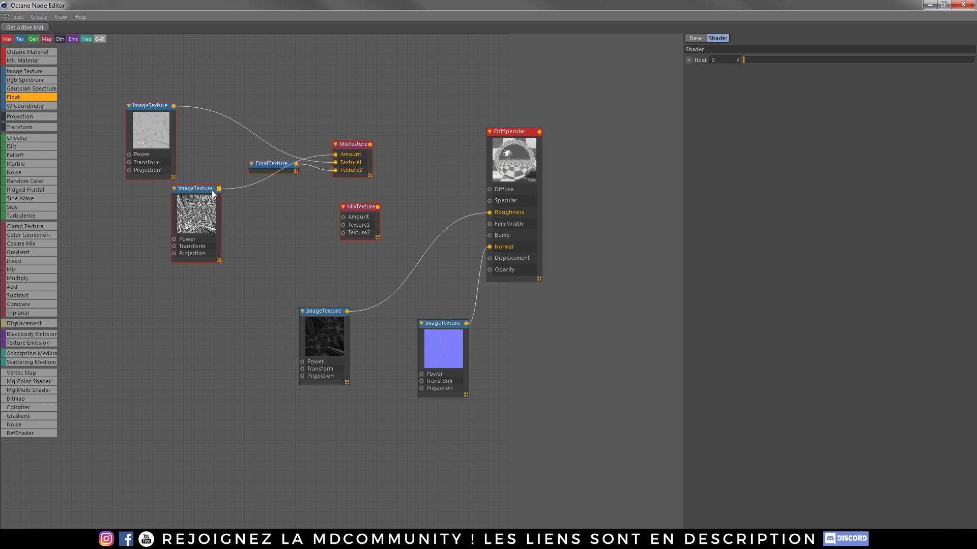
Connect the metallic map to the lower Mix's Amount and a new Falloff map to its Texture1
left_click_drag(219, 189, 343, 217)
left_click_drag(201, 196, 93, 220)
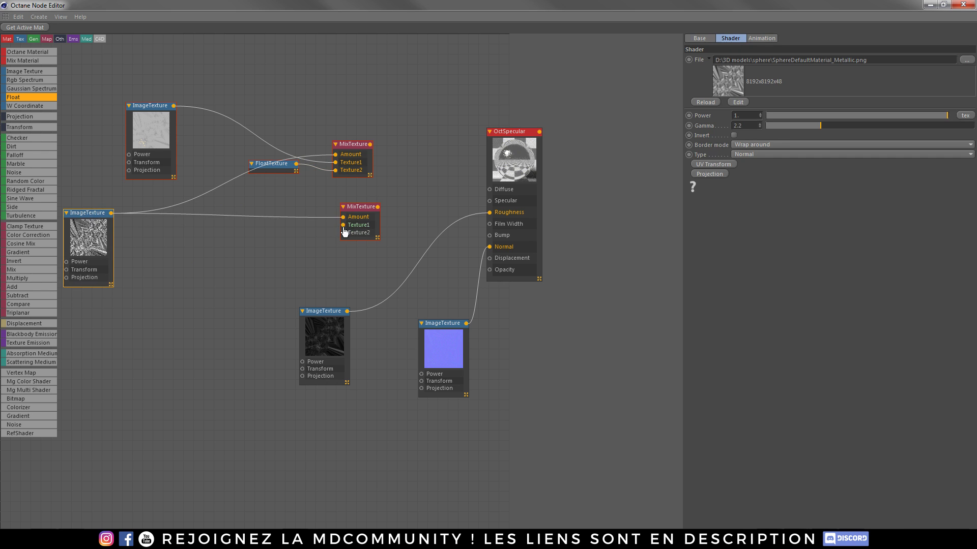
left_click_drag(16, 156, 343, 225)
Add a Gradient node in Complex mode and connect a second Falloff map to its Input
left_click_drag(11, 253, 270, 259)
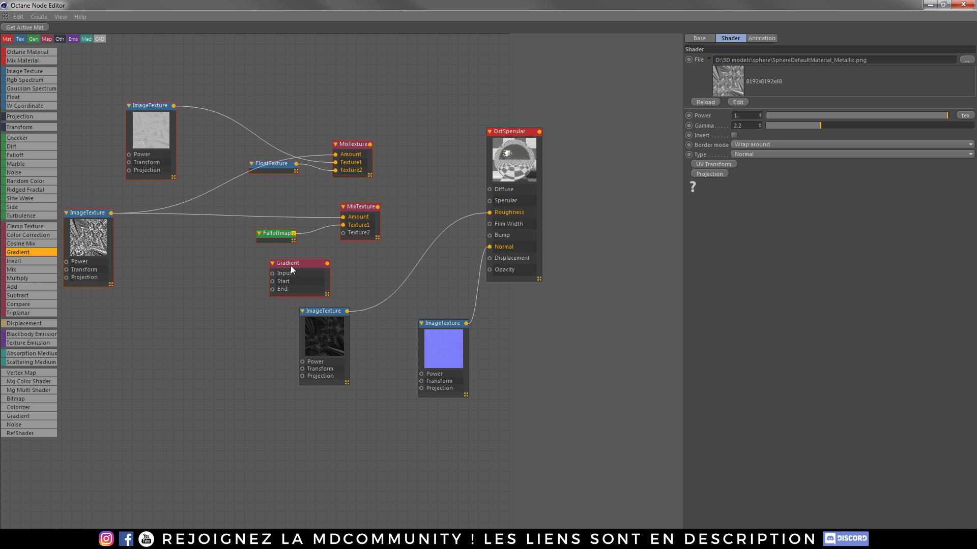
left_click(291, 266)
left_click(739, 59)
left_click(741, 80)
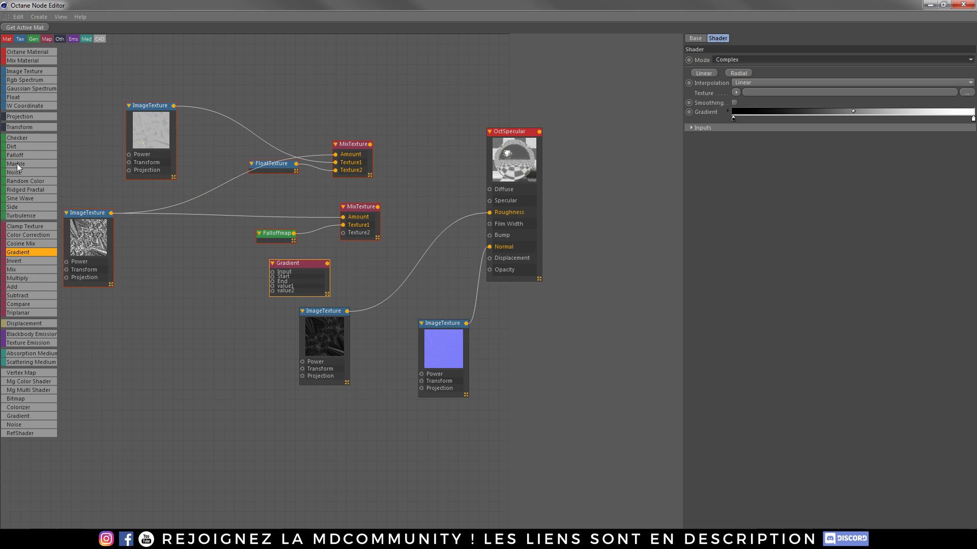
left_click_drag(16, 154, 145, 247)
left_click_drag(207, 276, 272, 273)
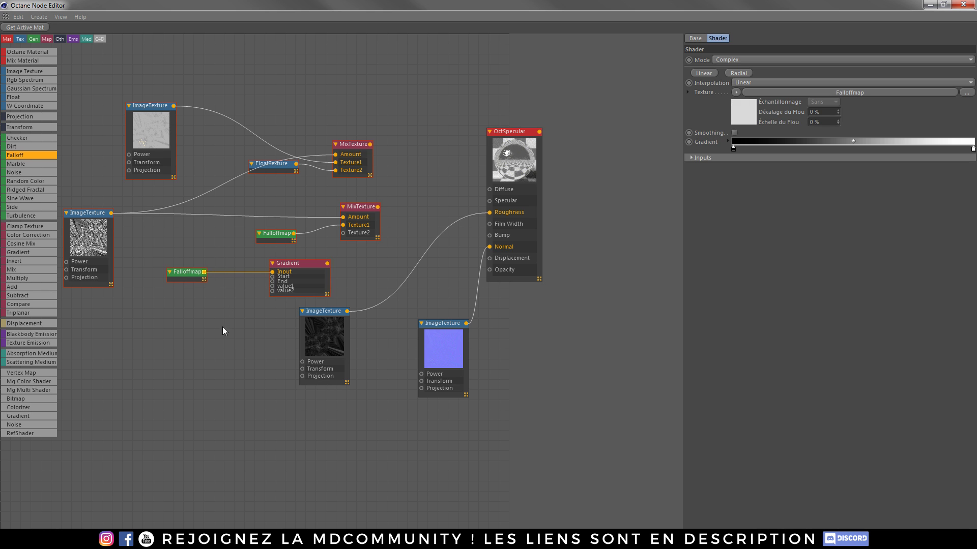
Connect the base color map to the Gradient's Start, a new Float texture to its End, and its output to the lower Mix's Texture2
left_click_drag(173, 106, 272, 276)
left_click_drag(26, 100, 273, 281)
left_click_drag(326, 264, 343, 235)
Connect the lower Mix to the material's Specular input and the upper Mix to Diffuse, and close the node editor
left_click_drag(377, 207, 490, 201)
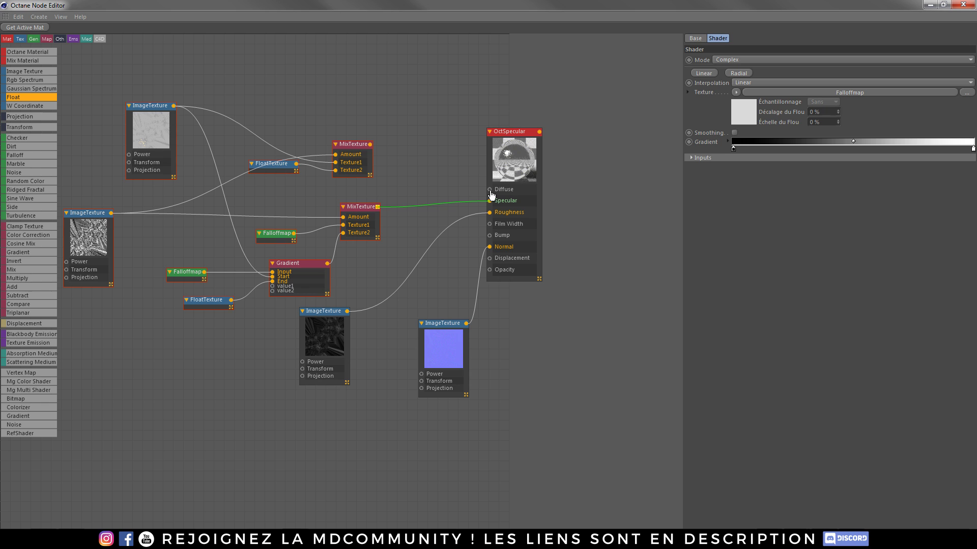
left_click(437, 179)
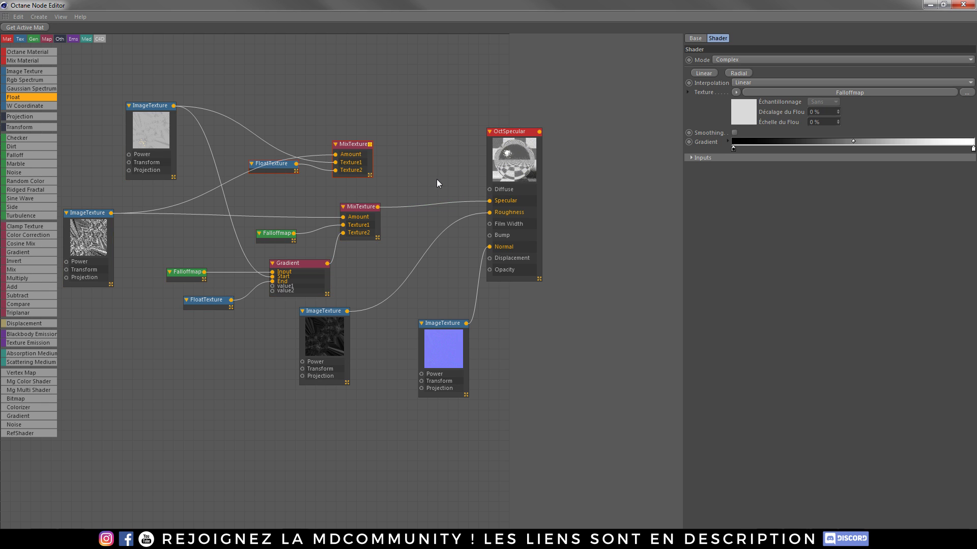
left_click_drag(370, 144, 495, 195)
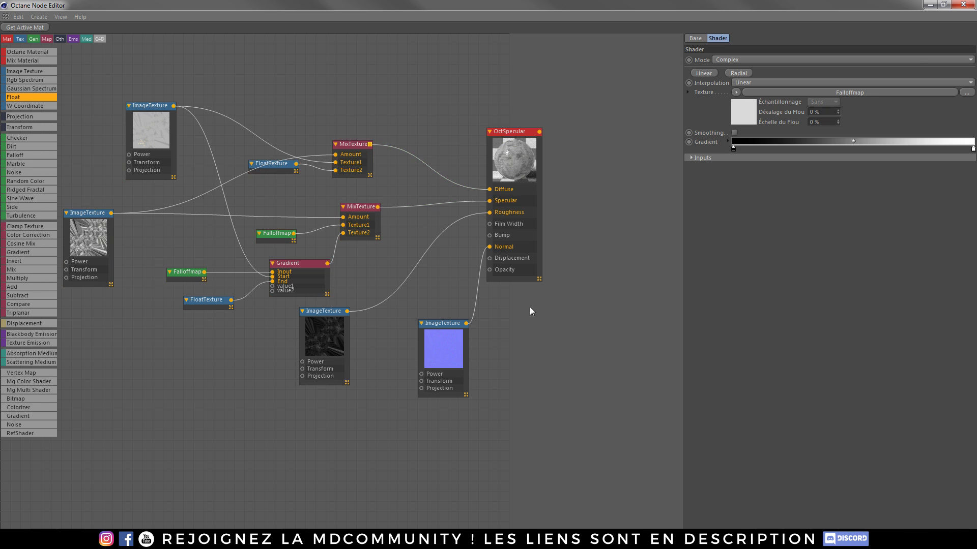
left_click(955, 6)
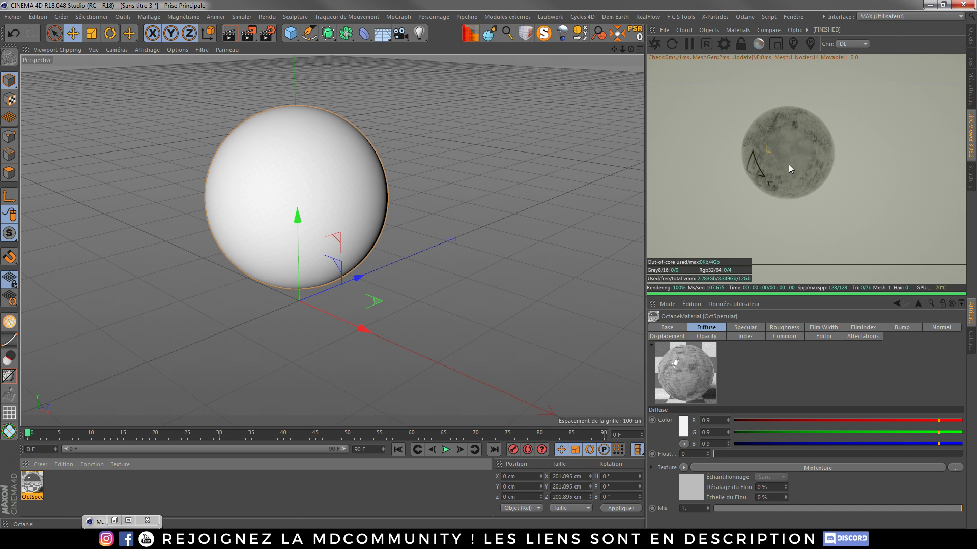
Add an Octane HDRI environment to the scene around the textured sphere
left_click_drag(273, 209, 241, 242, "alt")
scroll(244, 235, "up", 4)
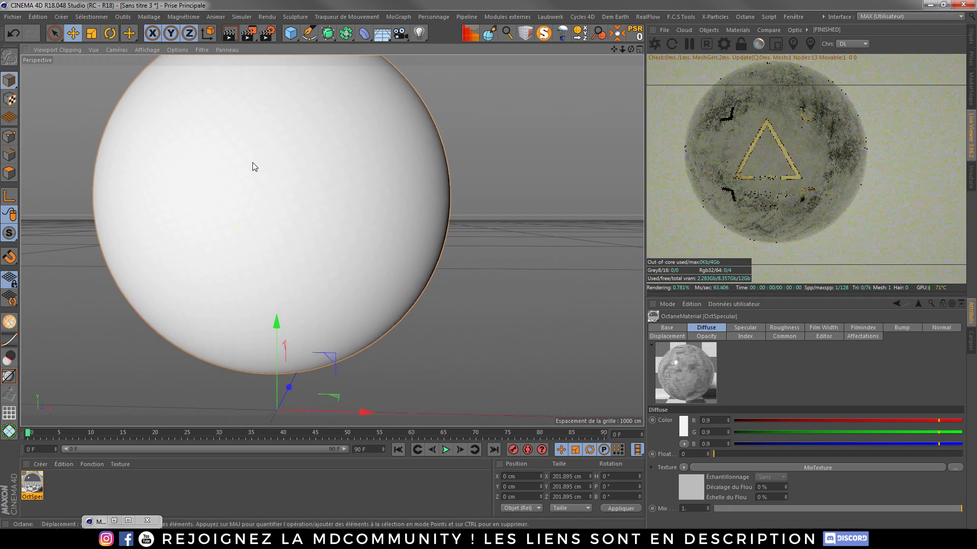
left_click_drag(267, 192, 565, 211, "alt")
left_click_drag(388, 279, 379, 260, "alt")
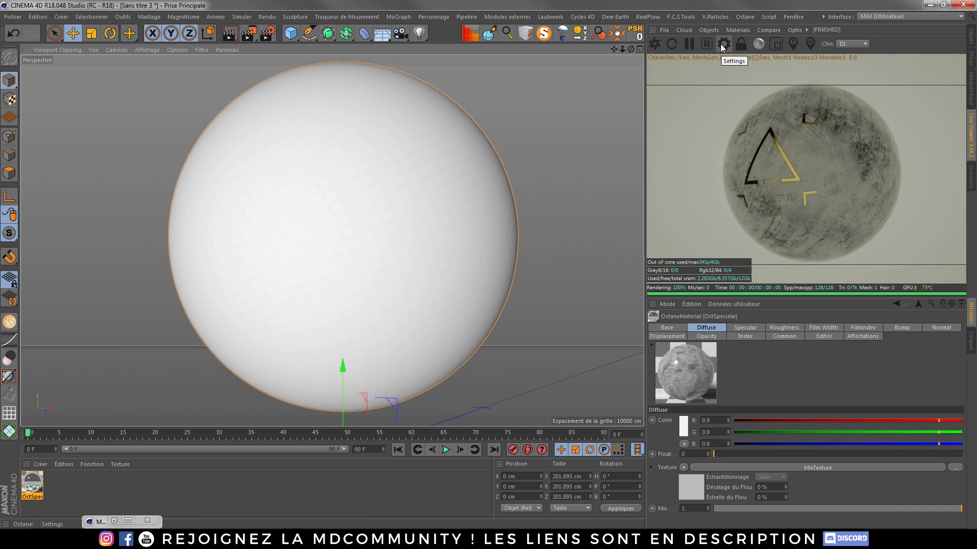
left_click(709, 30)
left_click(727, 72)
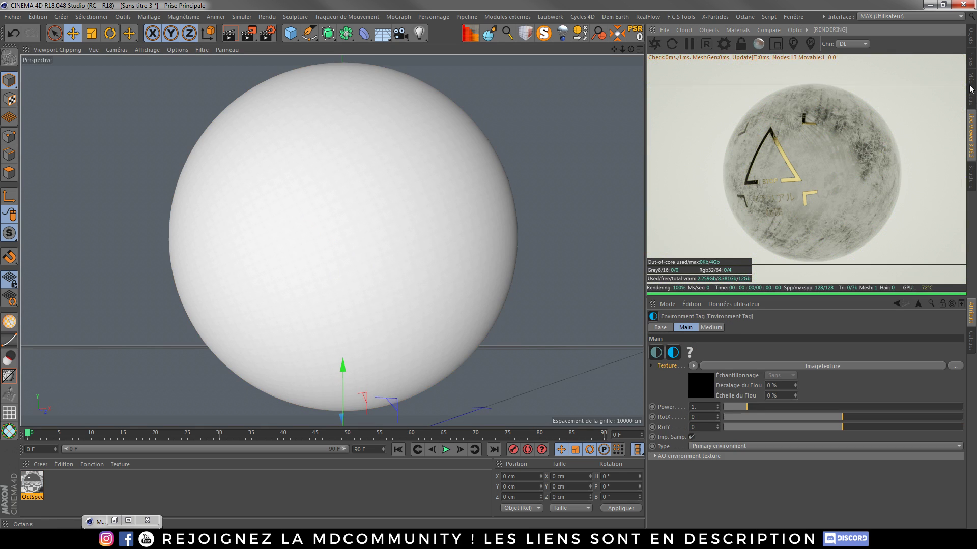
Load BackLight_4K_17.hdr from the HDR Backlight VC folder as the environment's image texture
left_click(815, 367)
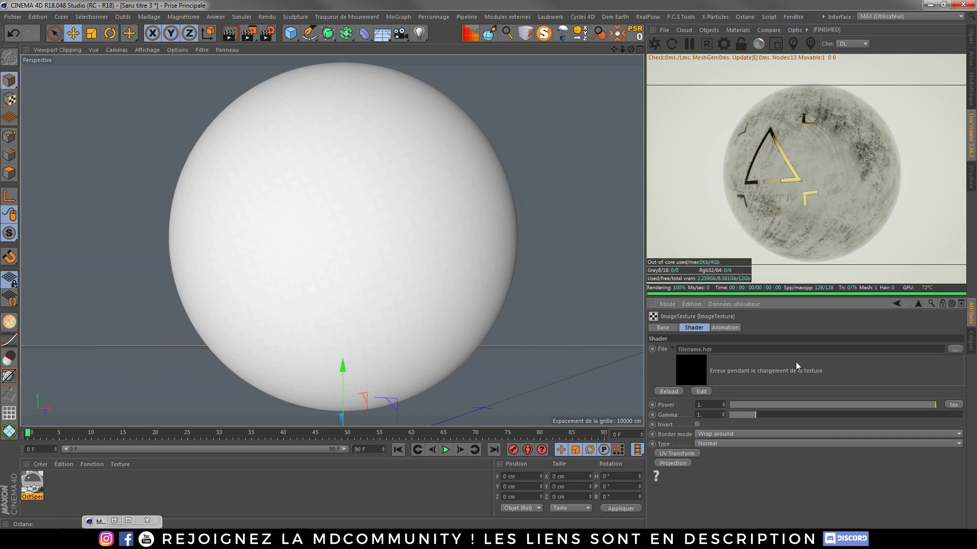
left_click(956, 350)
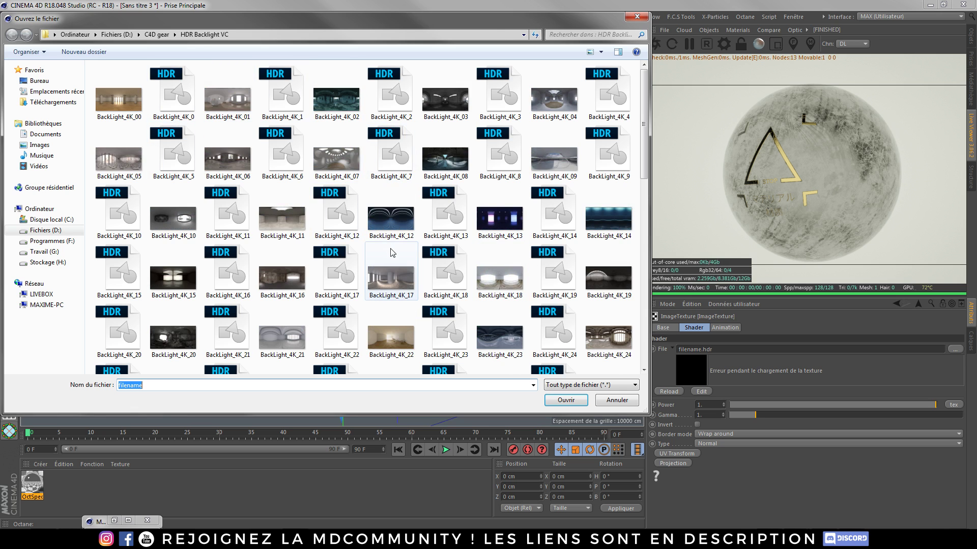
double_click(337, 270)
left_click(559, 304)
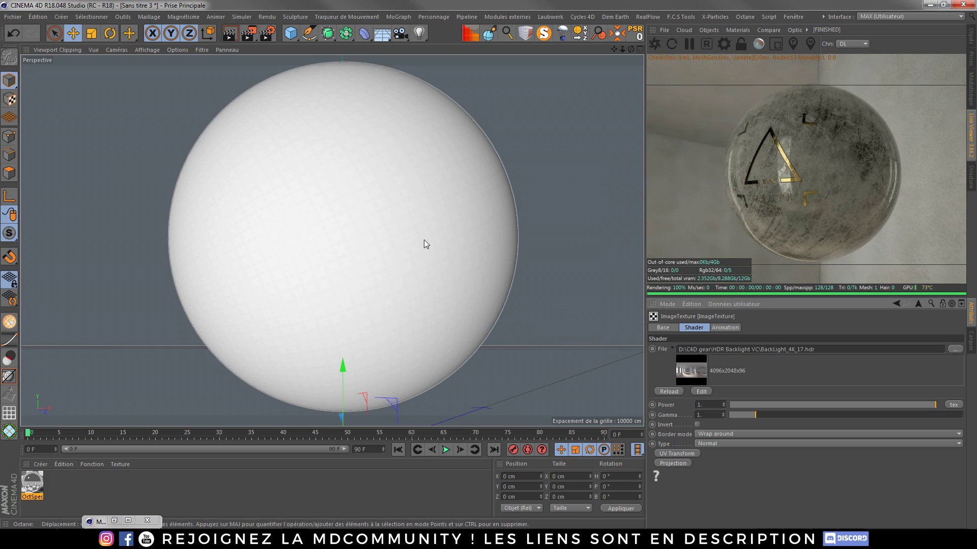
Examine the sphere's gold triangle marking and scratched surface up close in the live render under the HDRI lighting
left_click_drag(278, 240, 329, 246, "alt")
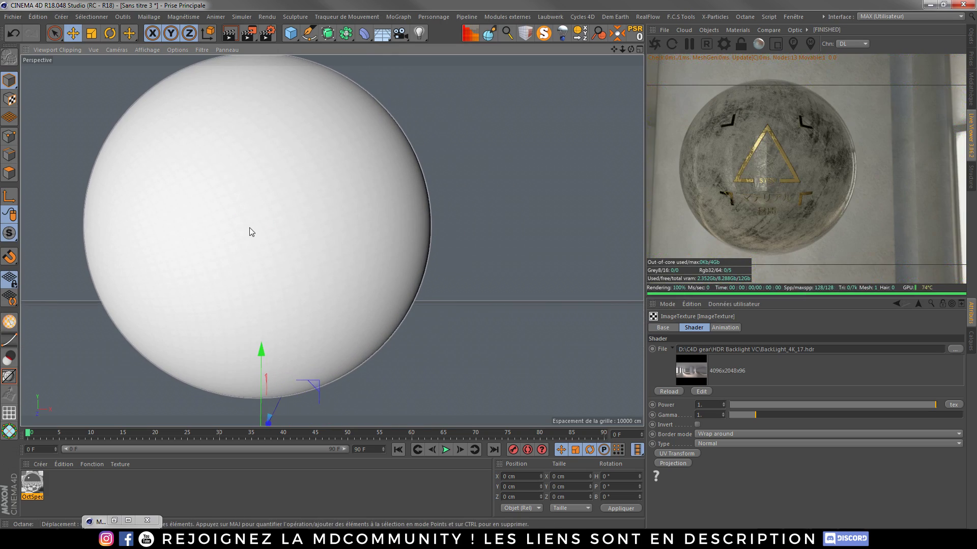
scroll(247, 187, "up", 3)
scroll(854, 147, "up", 1)
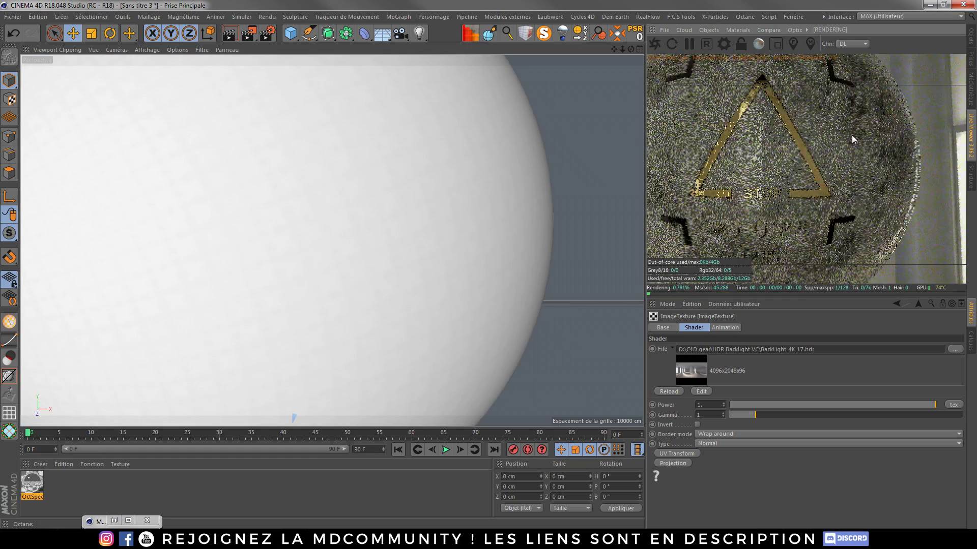
left_click_drag(832, 185, 774, 191)
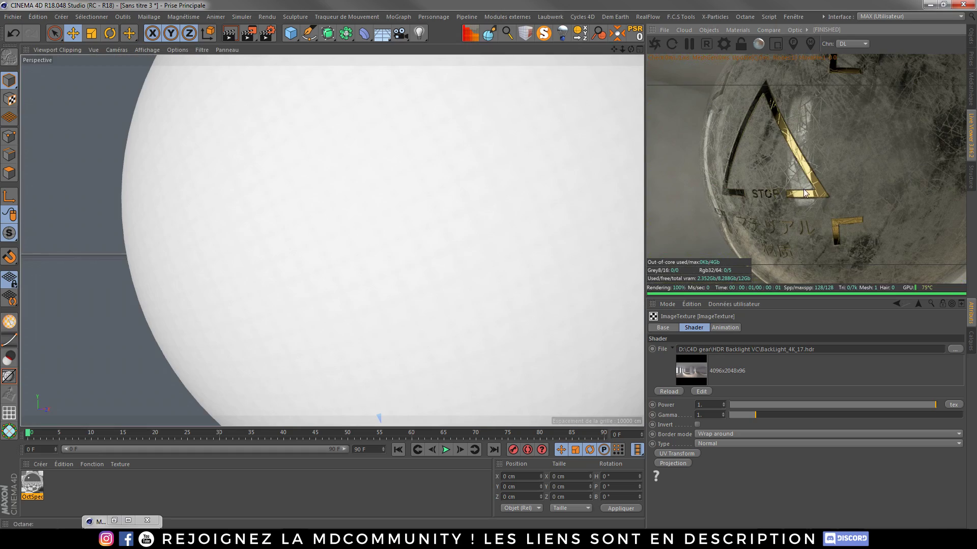
left_click_drag(847, 168, 884, 159)
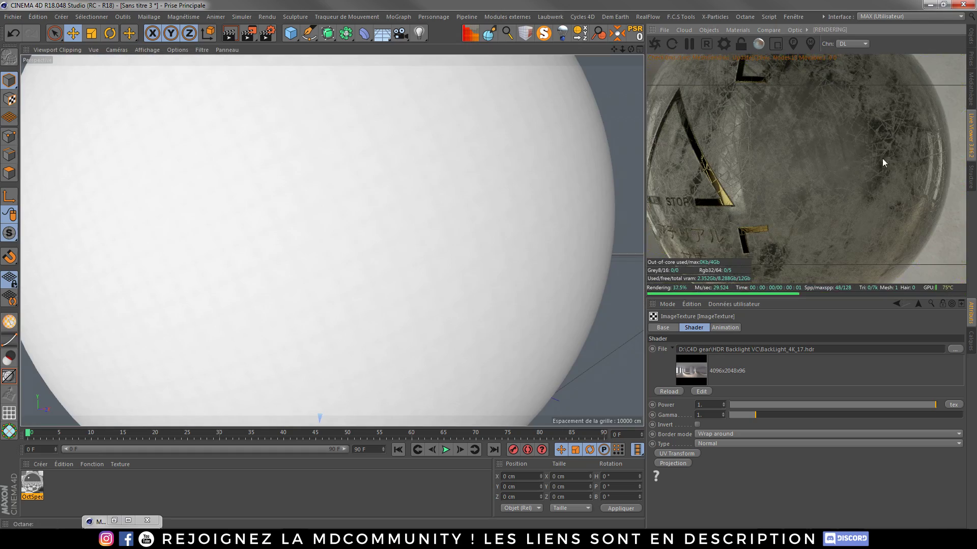
left_click_drag(720, 199, 922, 183)
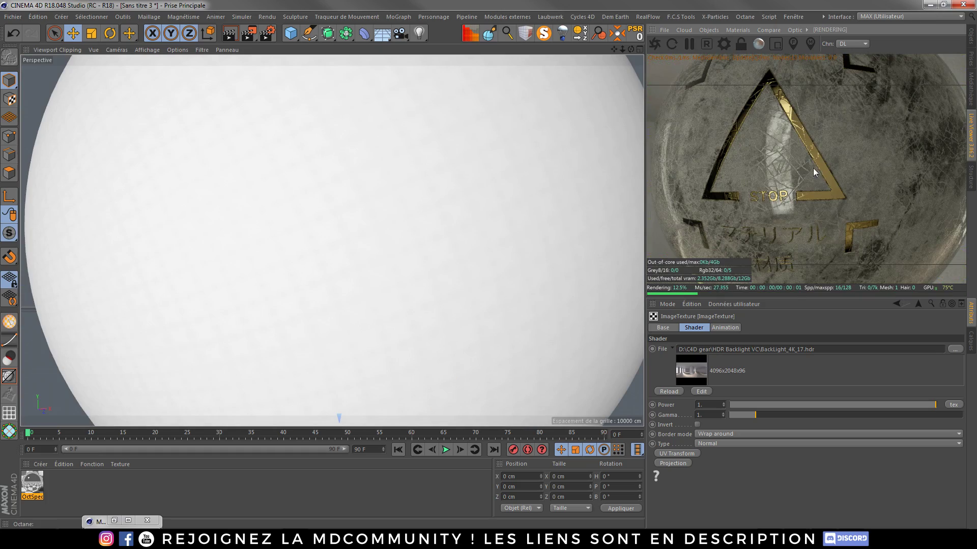
scroll(744, 217, "down", 3)
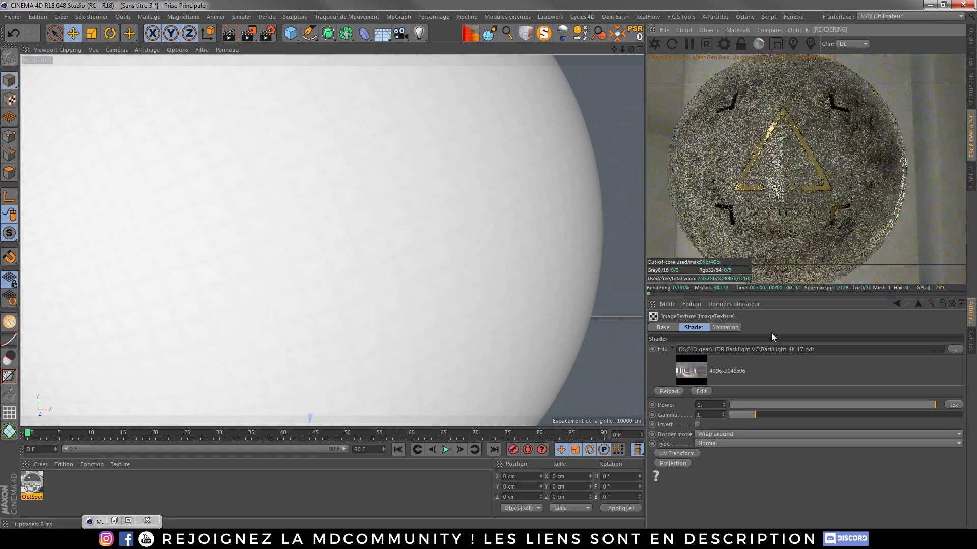
Enlarge the live render area and examine the sphere's triangle marking, scratches and reflections from several angles and distances
scroll(802, 168, "down", 2)
left_click_drag(801, 167, 827, 218)
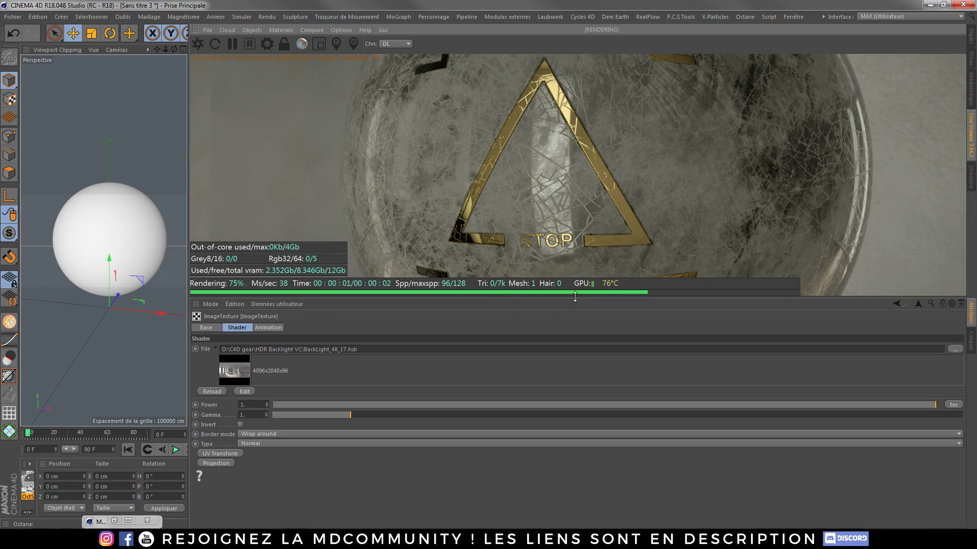
left_click_drag(573, 298, 567, 449)
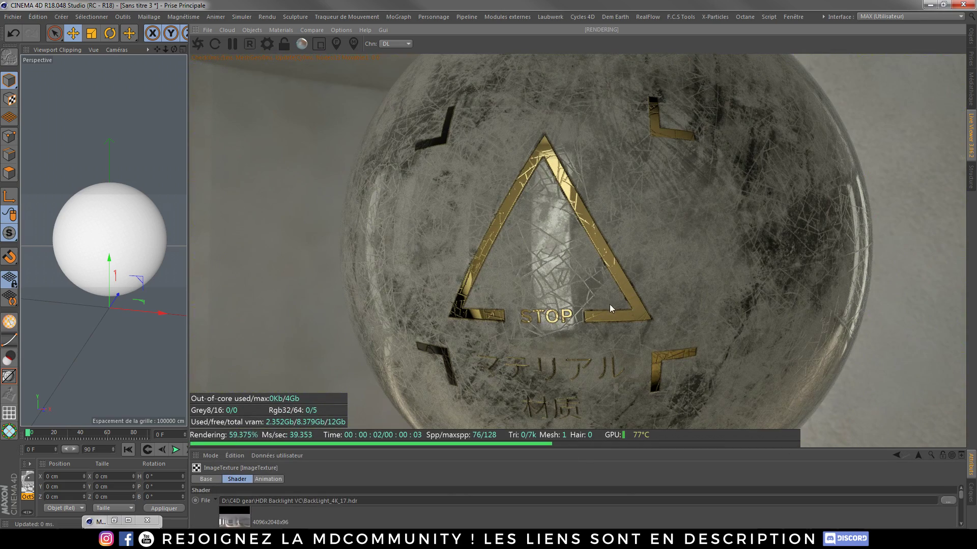
left_click_drag(634, 307, 577, 315, "alt")
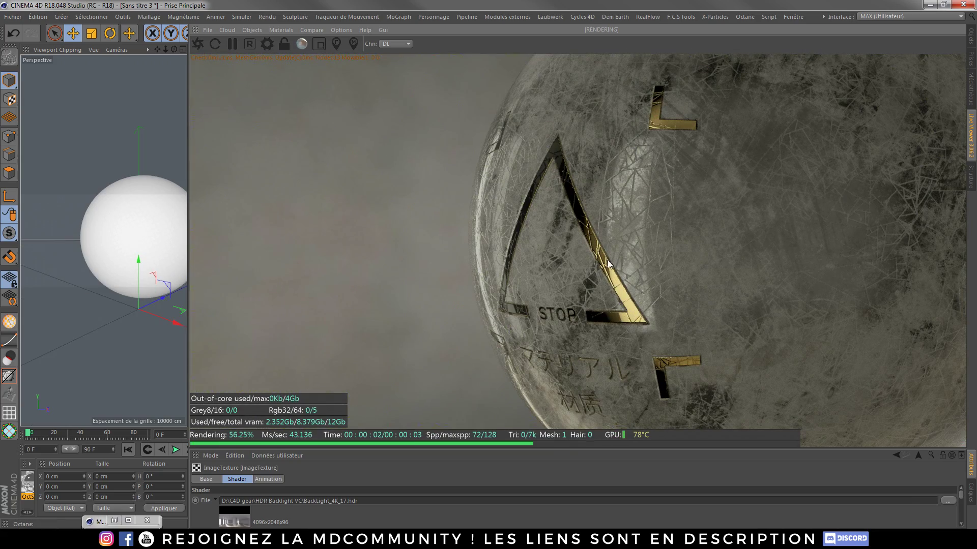
left_click_drag(560, 262, 606, 245, "alt")
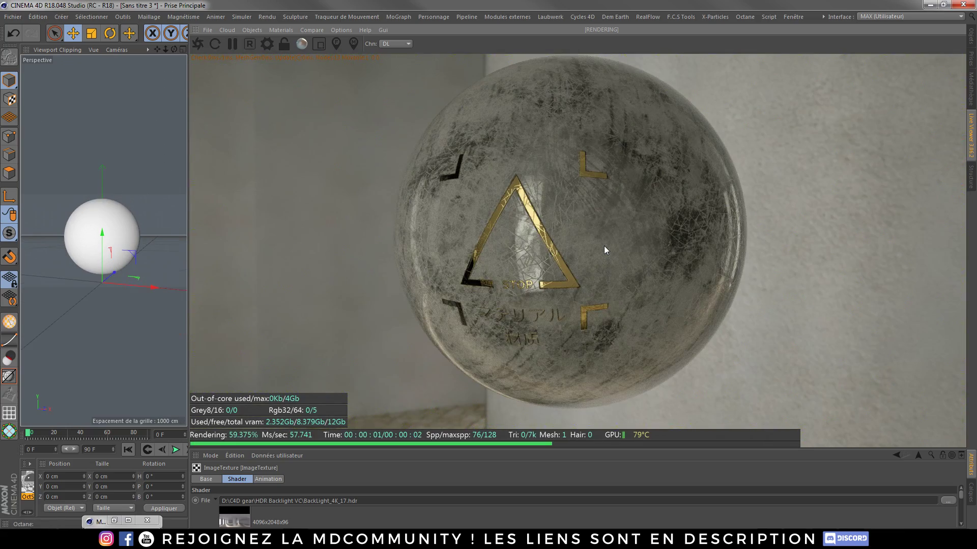
left_click_drag(187, 153, 707, 153)
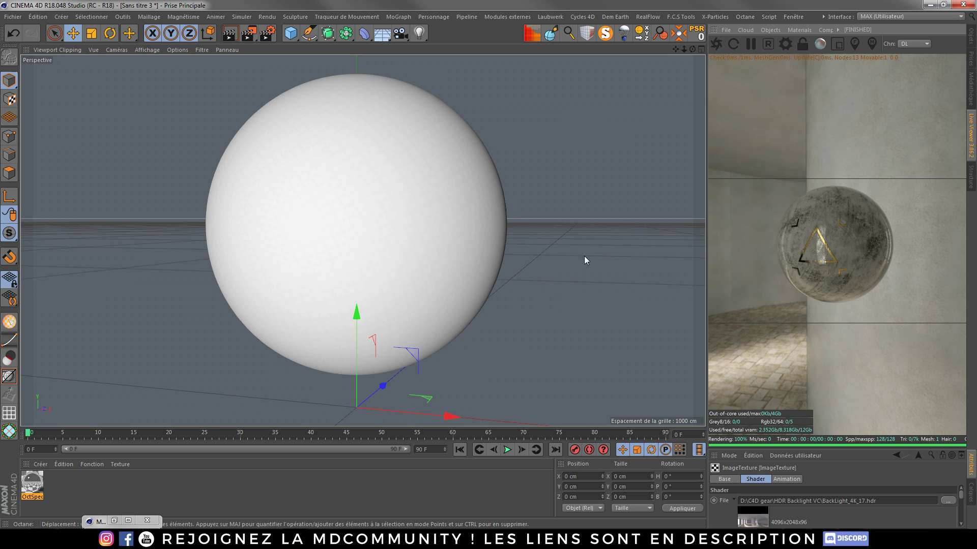
Switch to the web browser and look through the Motion Designers Community Facebook group, Facebook page and YouTube channel
left_click(105, 540)
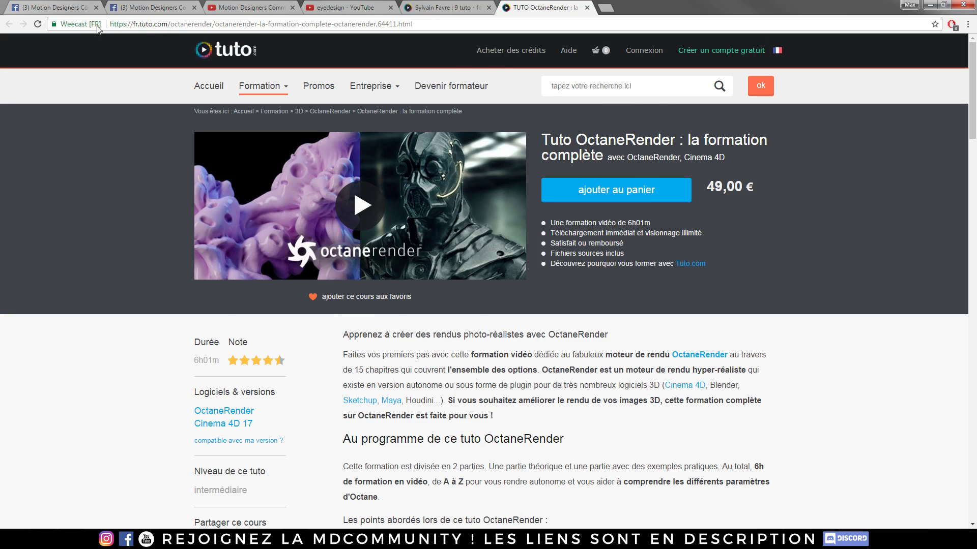
left_click(55, 7)
scroll(460, 351, "down", 2)
scroll(459, 351, "down", 10)
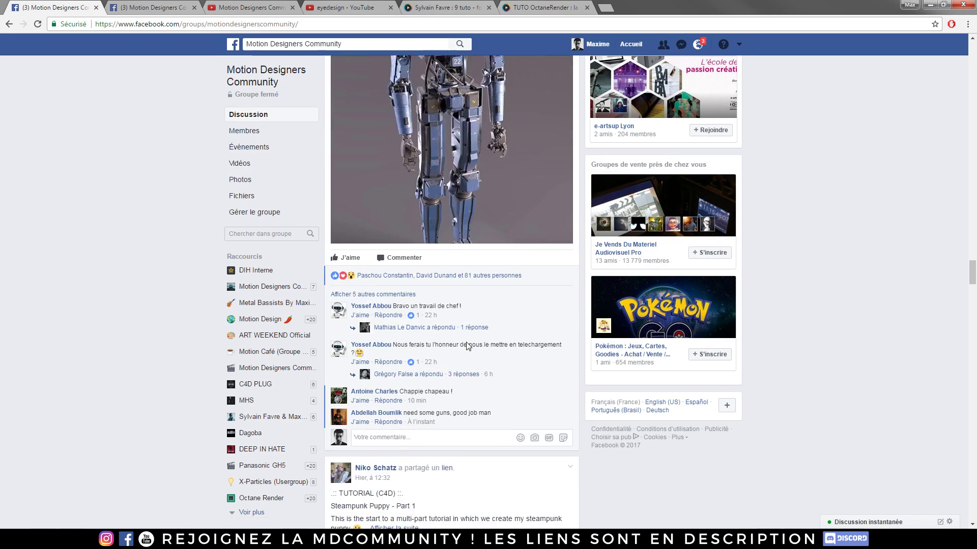
left_click(132, 7)
scroll(579, 345, "down", 4)
scroll(580, 345, "up", 4)
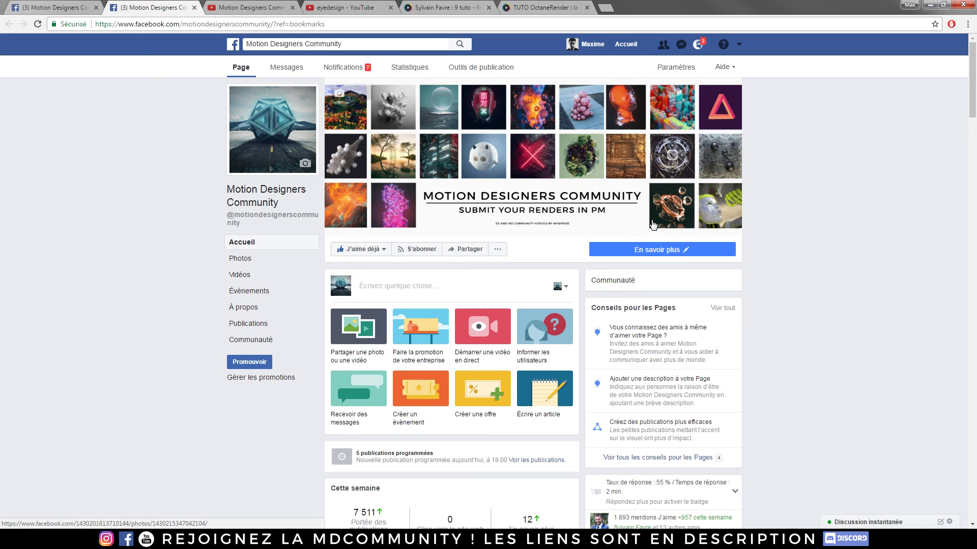
left_click(252, 7)
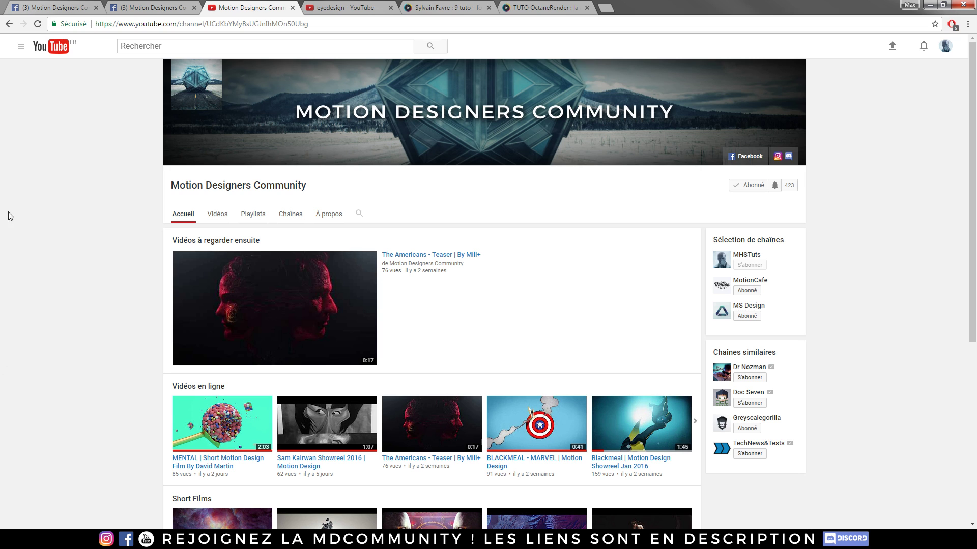
Look over the complete OctaneRender training page and the instructor's profile and course list on tuto.com
left_click(522, 11)
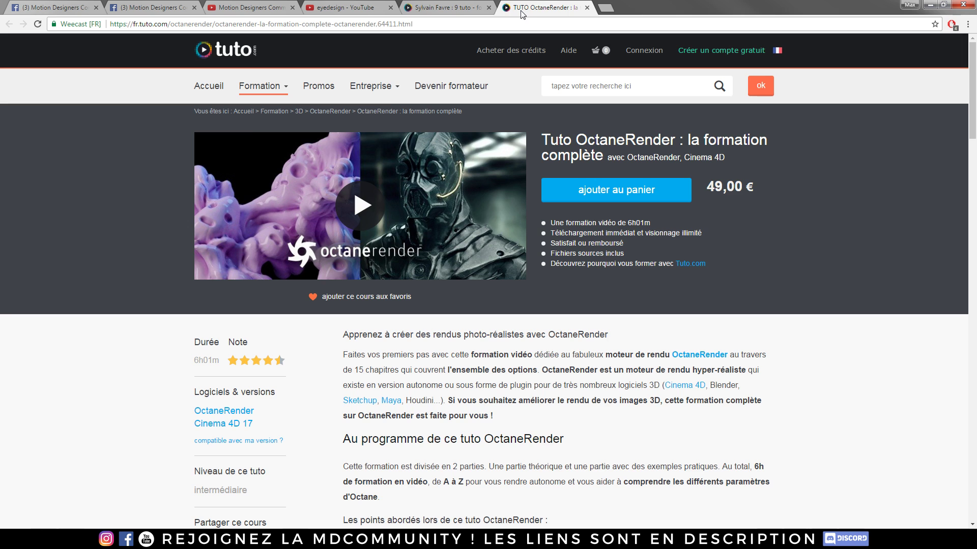
left_click(448, 8)
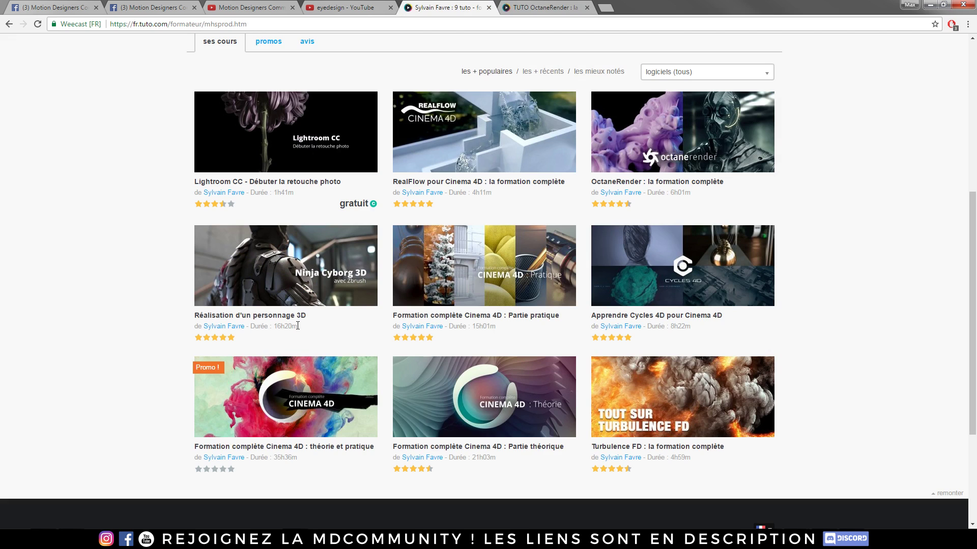
left_click_drag(278, 329, 293, 333)
left_click(314, 335)
scroll(105, 325, "up", 6)
scroll(154, 331, "down", 7)
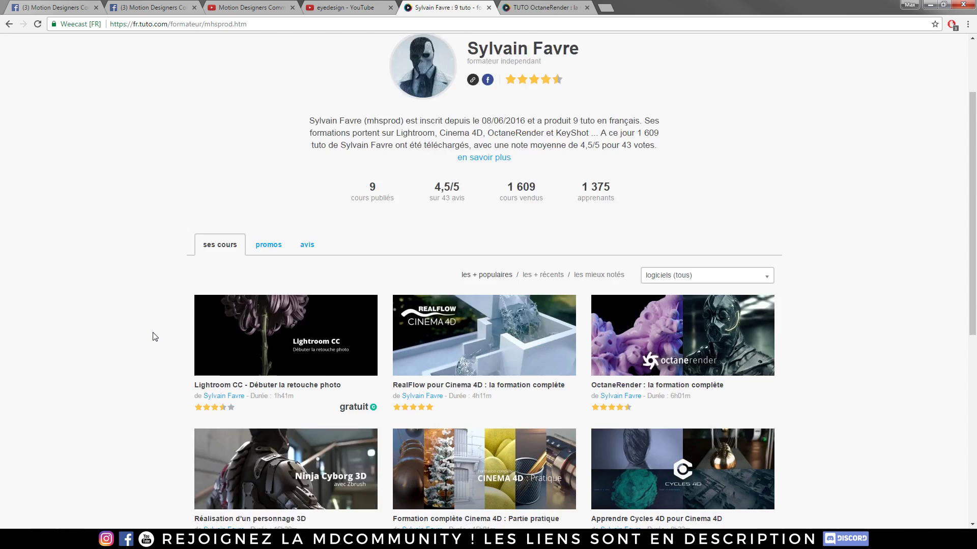